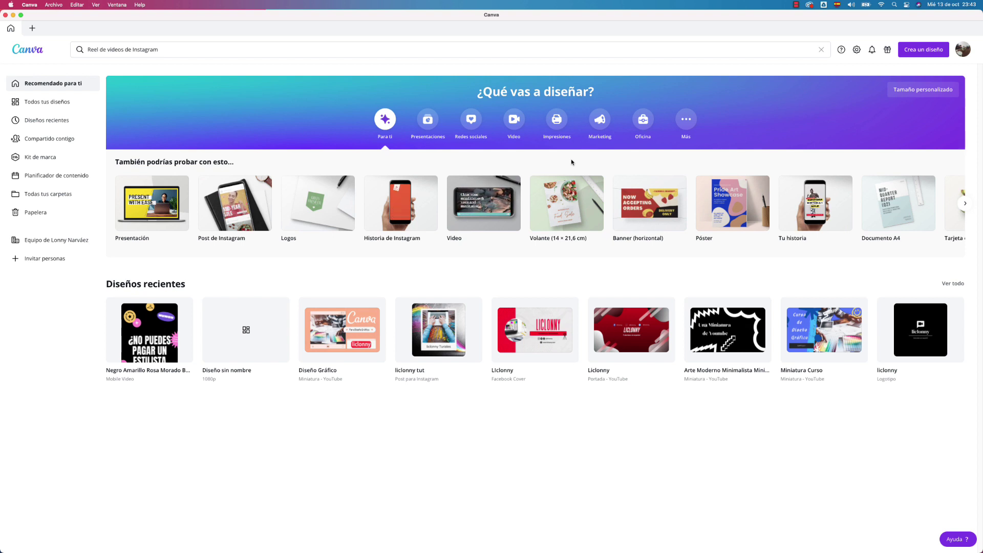
# Search designs for 'ints' and choose the Historia de Instagram story templates
pyautogui.click(162, 50)
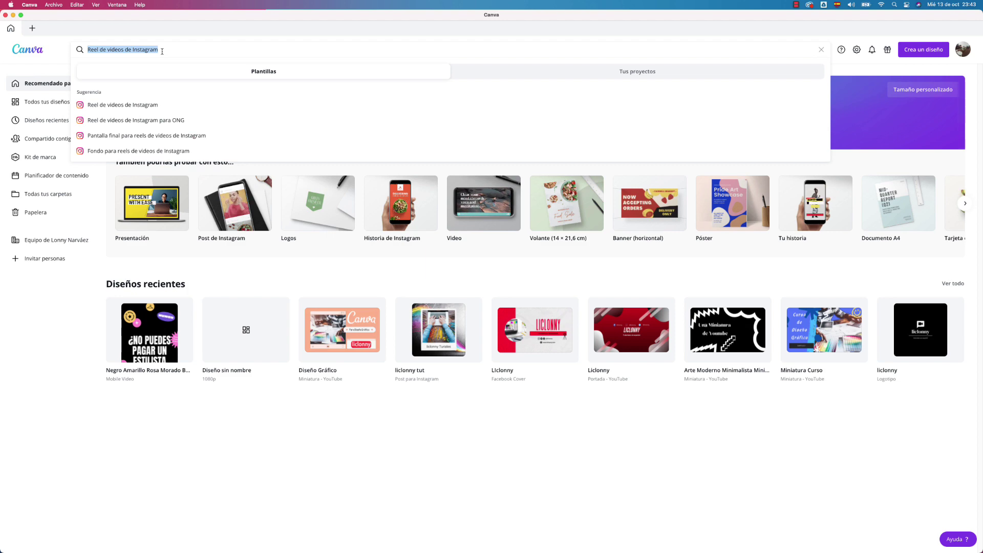
pyautogui.write('ints')
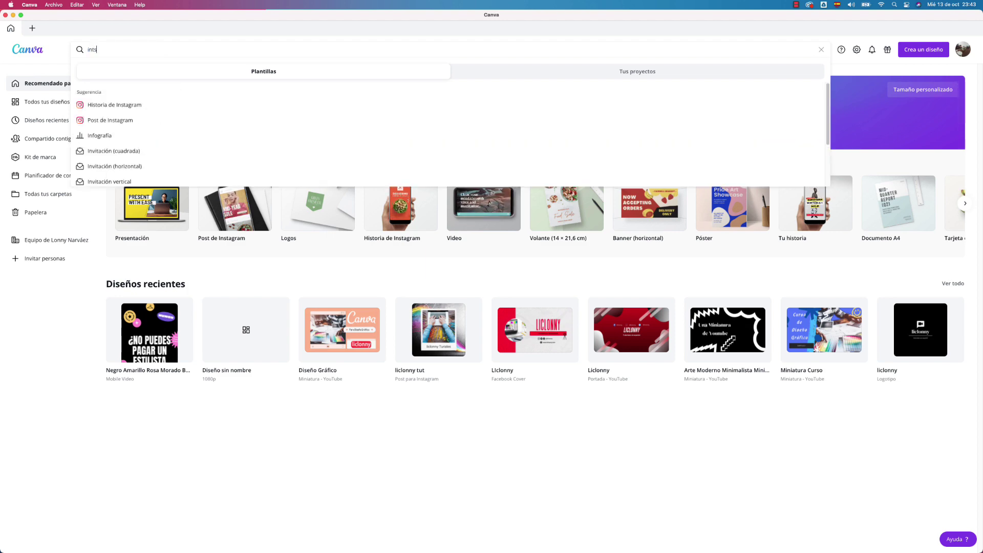
pyautogui.click(136, 105)
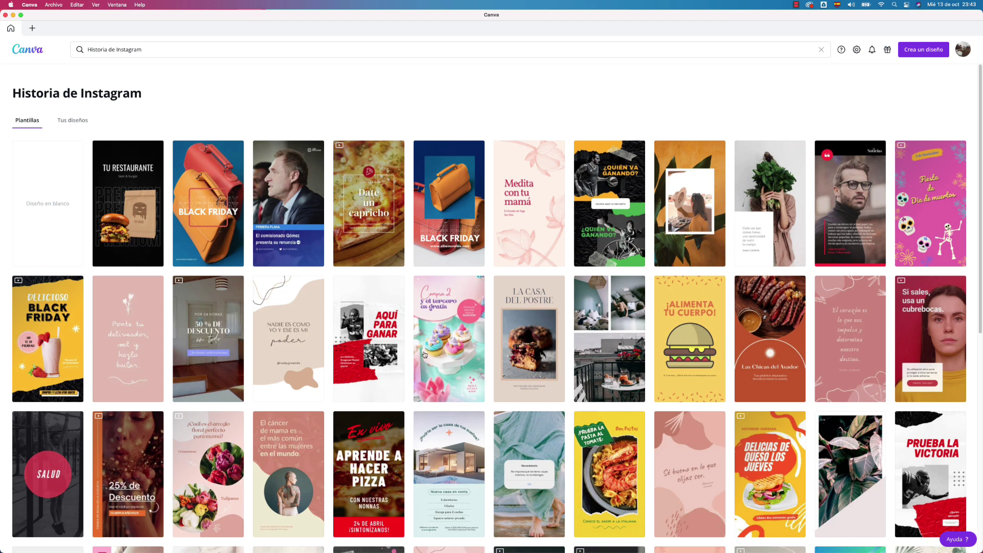
# Open the 'Aprende a hacer pizza con nuestras nonnas' story template for editing
pyautogui.click(367, 432)
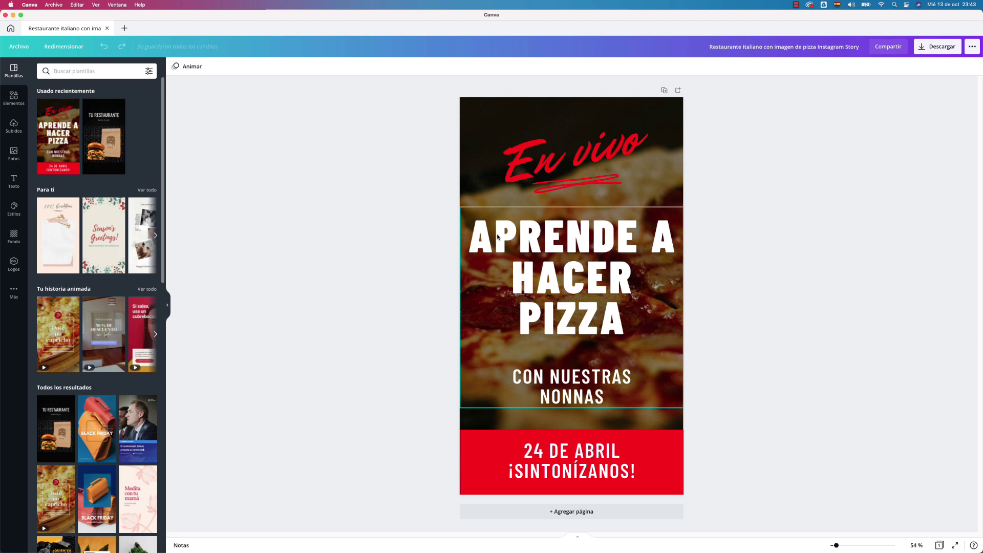
# Change PIZZA in the title to DISEÑO GRÁFICO
pyautogui.doubleClick(546, 327)
pyautogui.click(547, 324)
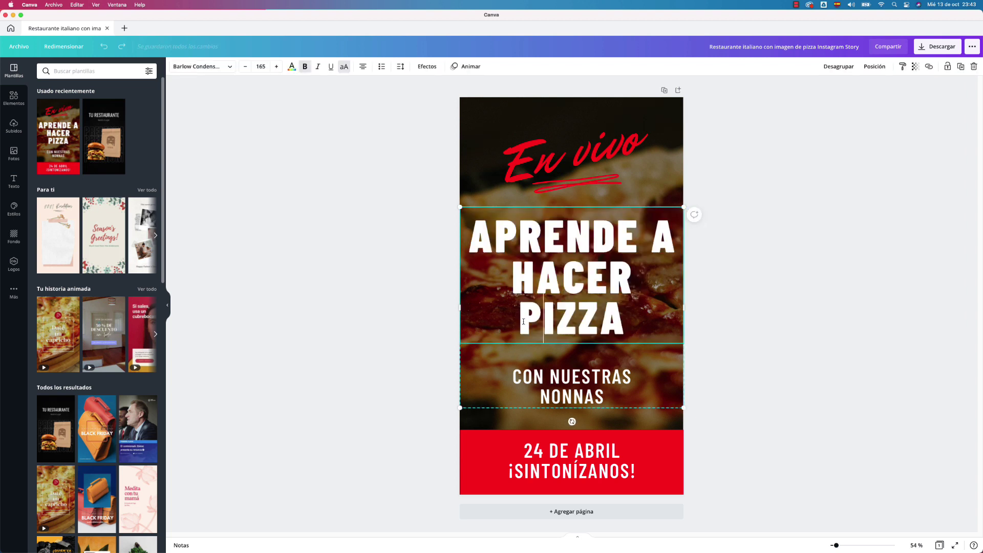
pyautogui.doubleClick(605, 316)
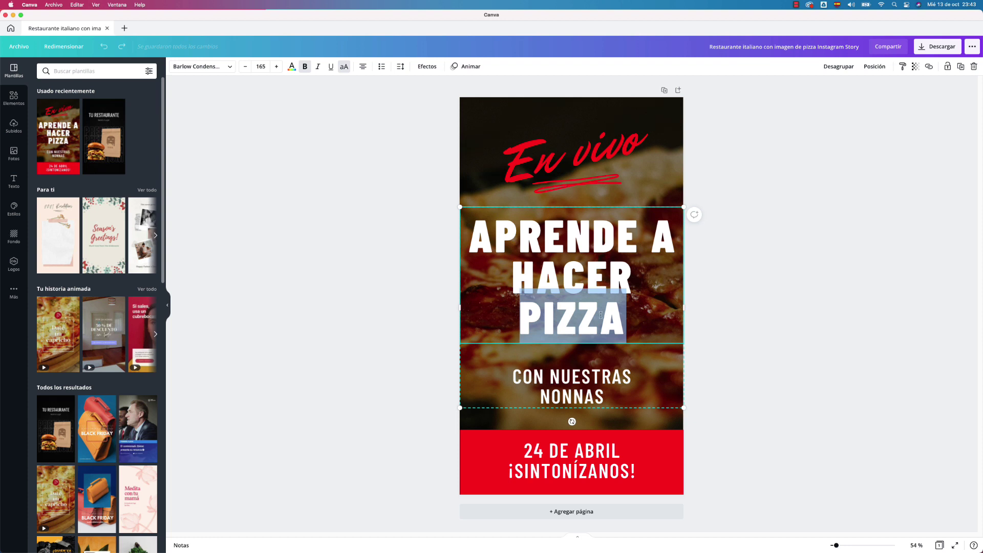
pyautogui.write('DISEÑO')
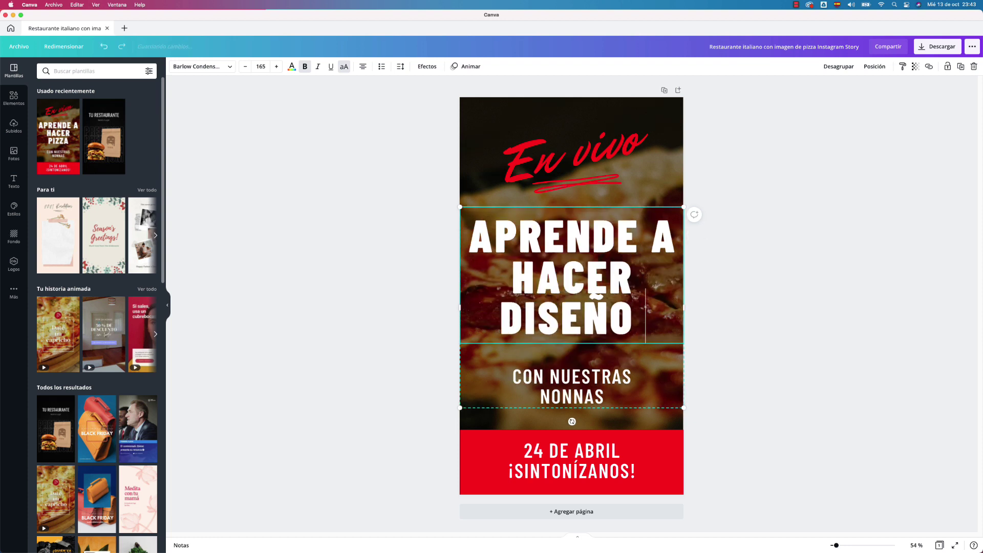
pyautogui.write(' GRÁFIC')
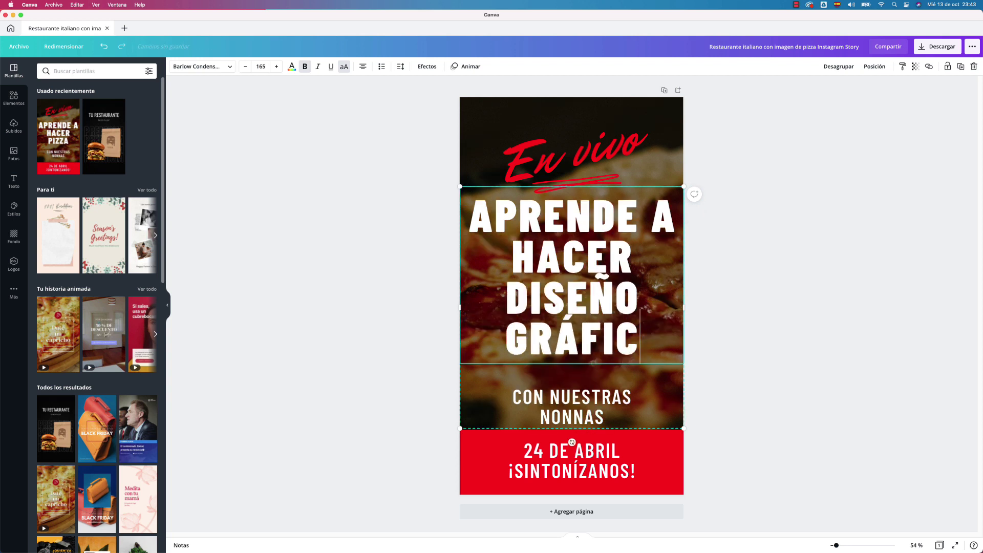
pyautogui.write('O')
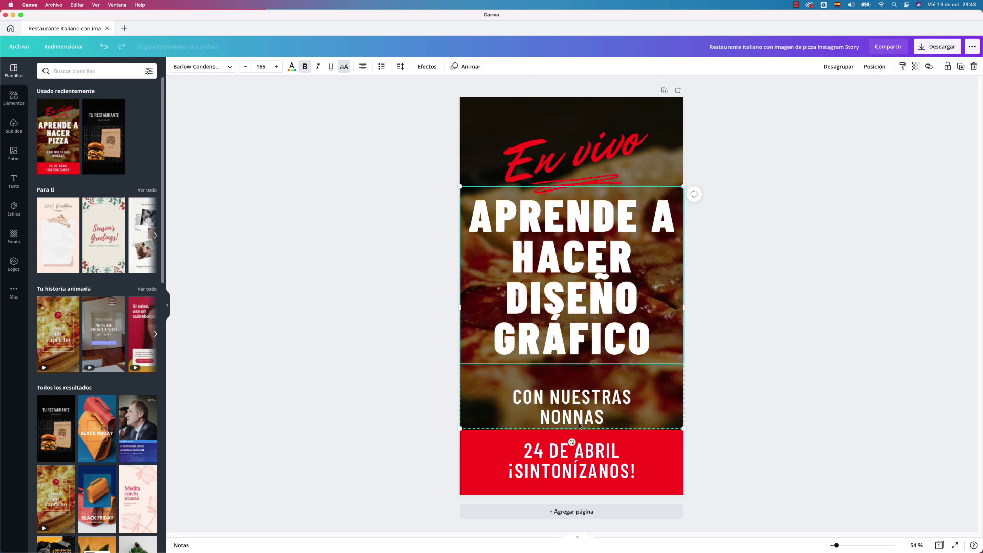
# Replace the CON NUESTRAS NONNAS subtitle with a credit line naming the host
pyautogui.click(580, 425)
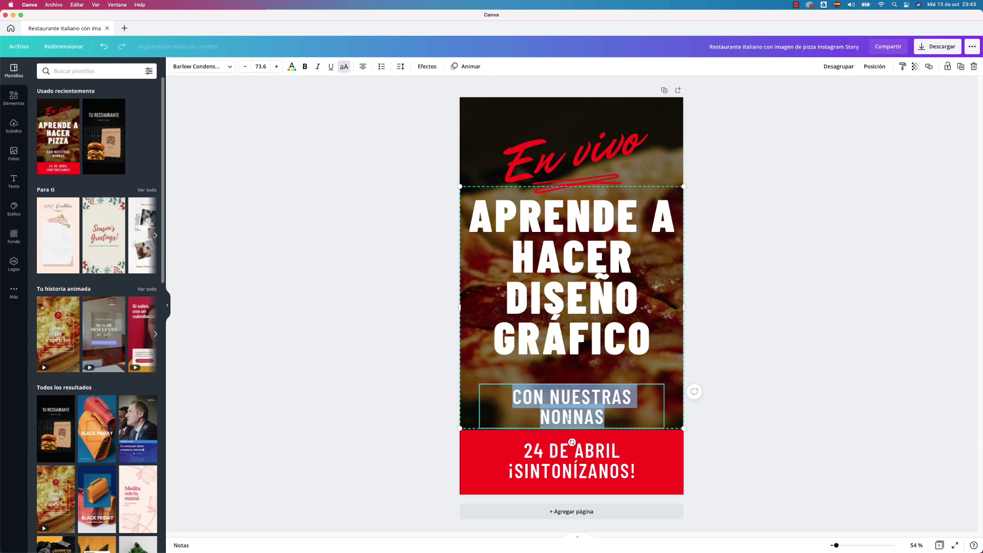
pyautogui.write('CON ')
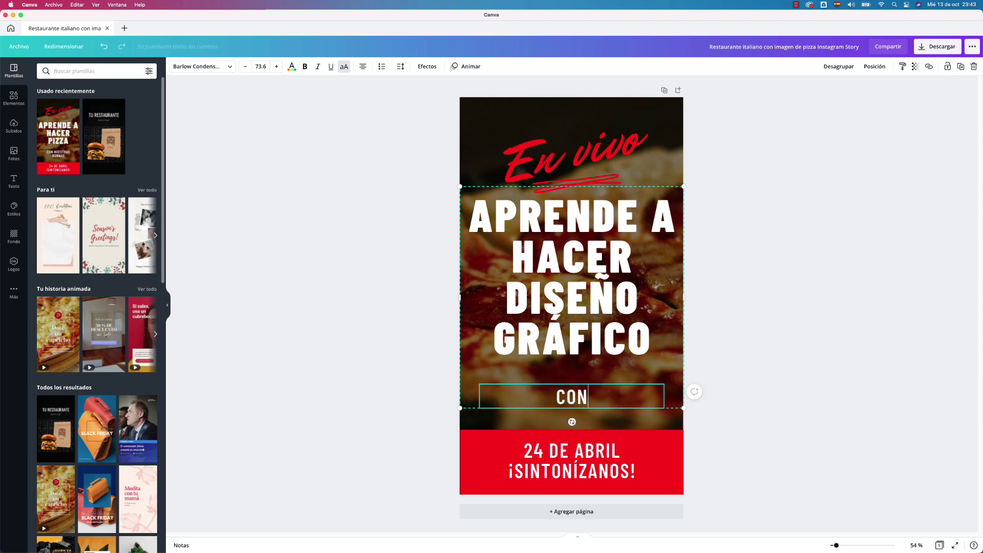
pyautogui.write('LICLONNY')
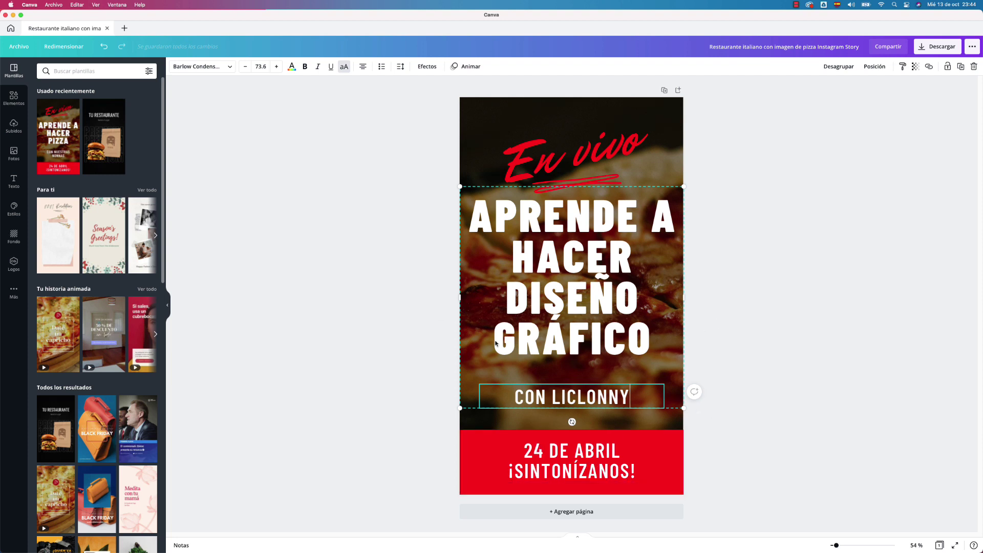
pyautogui.click(472, 133)
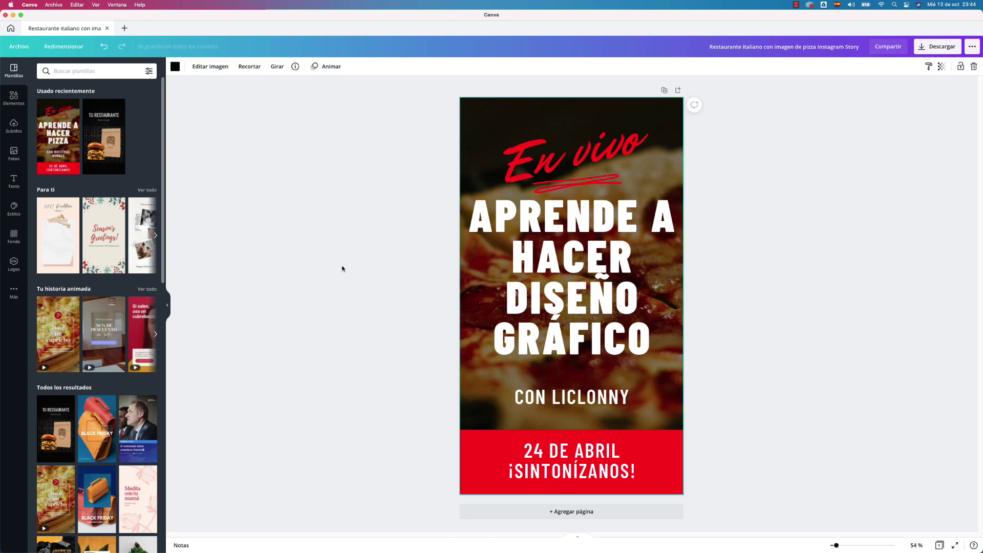
# Search the Elementos panel for 'diseño gráfico' graphics
pyautogui.click(61, 72)
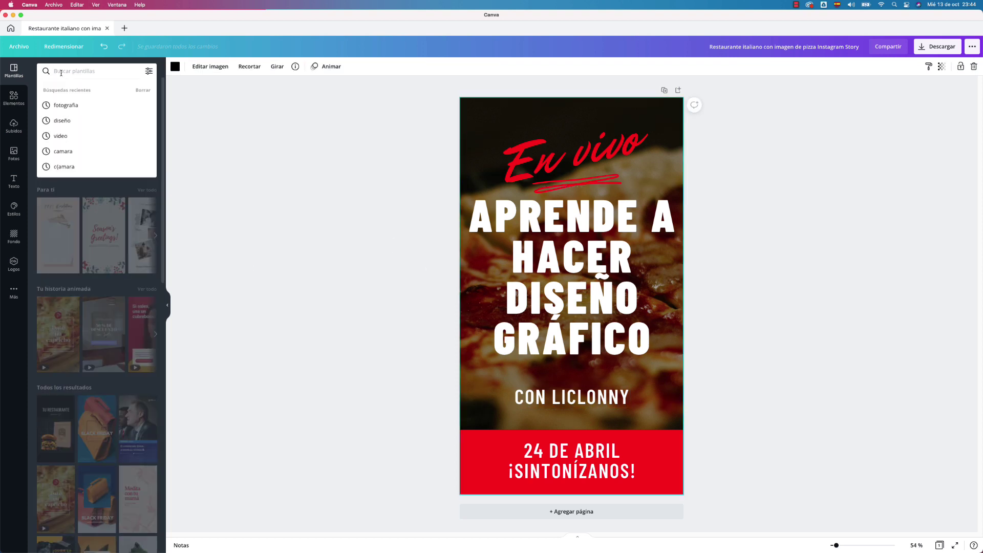
pyautogui.write('diseño')
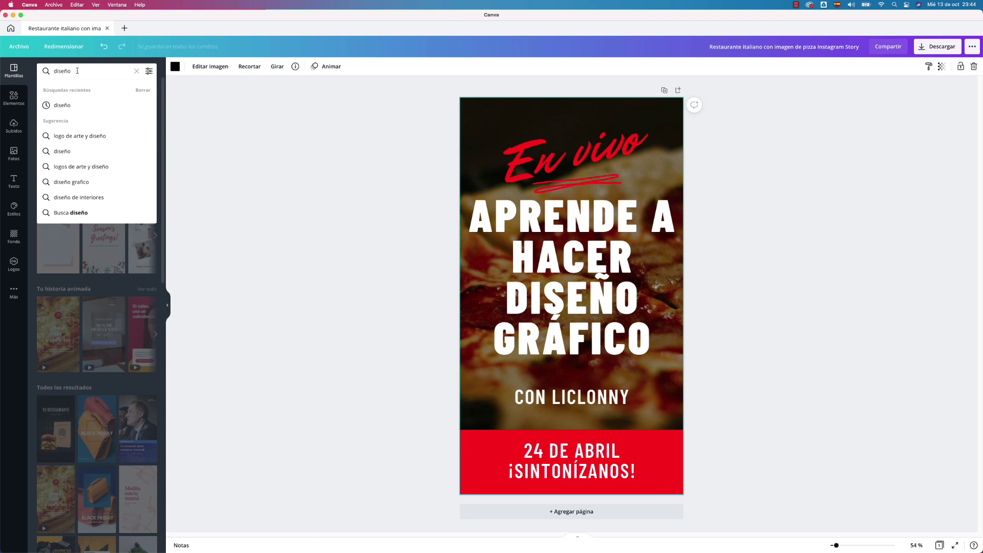
pyautogui.click(8, 99)
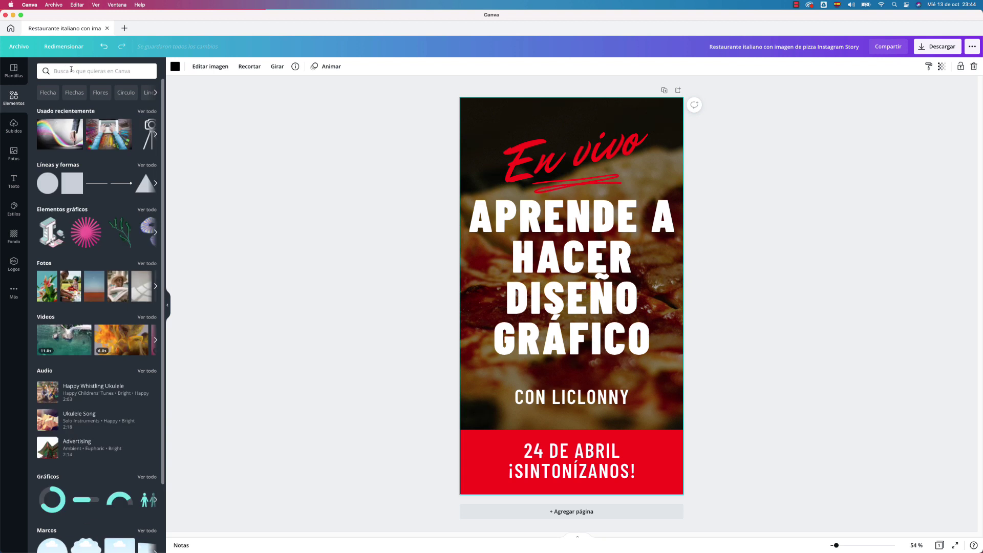
pyautogui.click(71, 70)
pyautogui.write('diseño')
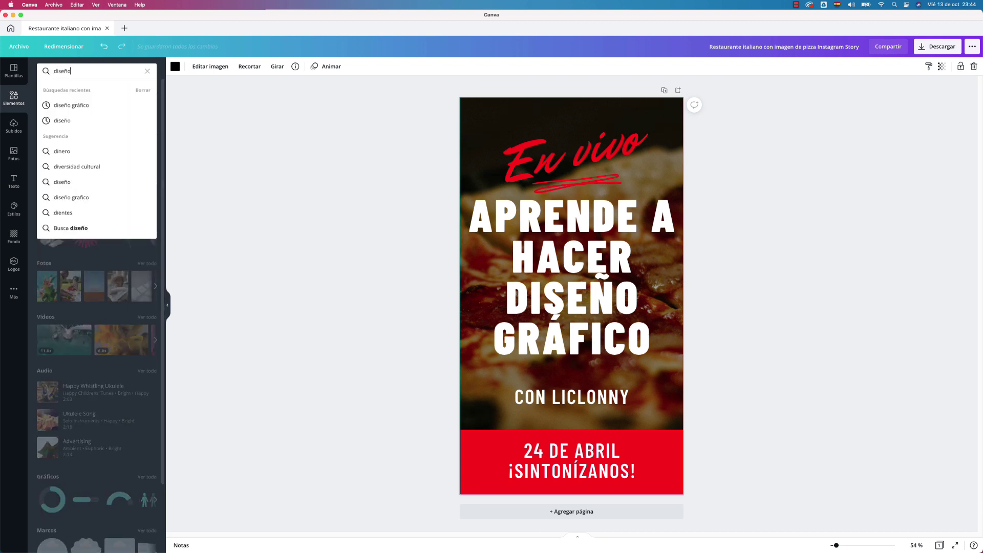
pyautogui.click(83, 106)
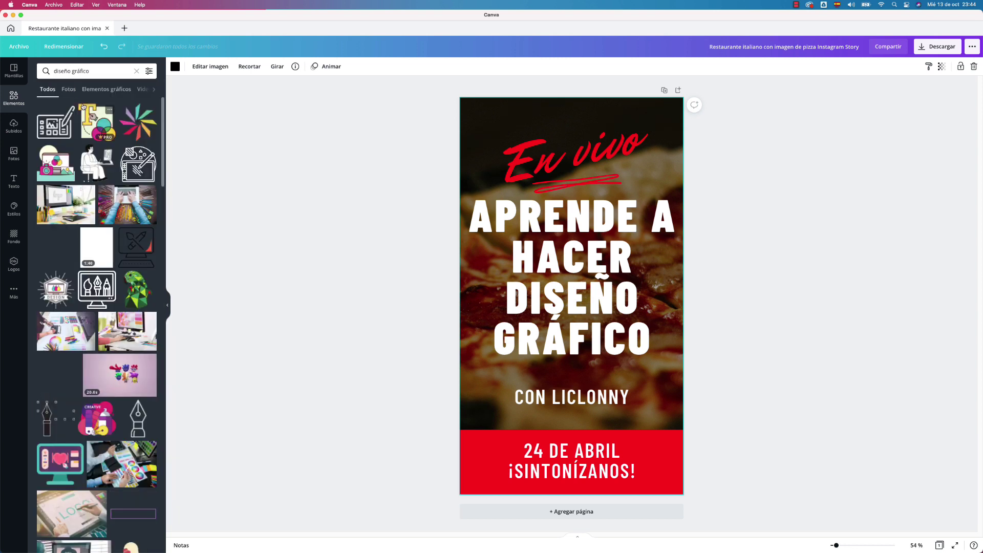
pyautogui.moveTo(66, 204)
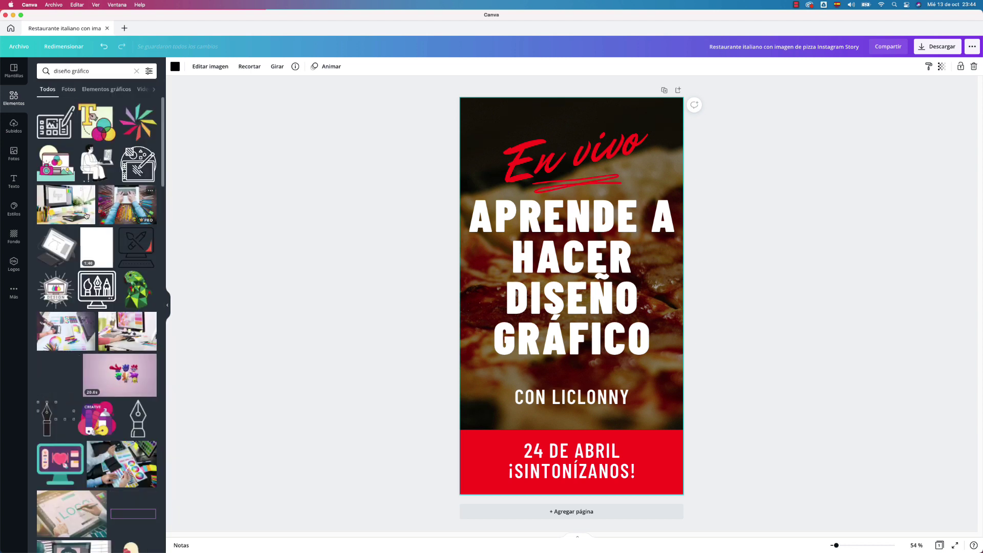
# Set a design-desk photo as the background and reposition it within the frame
pyautogui.moveTo(57, 210)
pyautogui.mouseDown()
pyautogui.moveTo(504, 122)
pyautogui.moveTo(478, 128)
pyautogui.mouseUp()
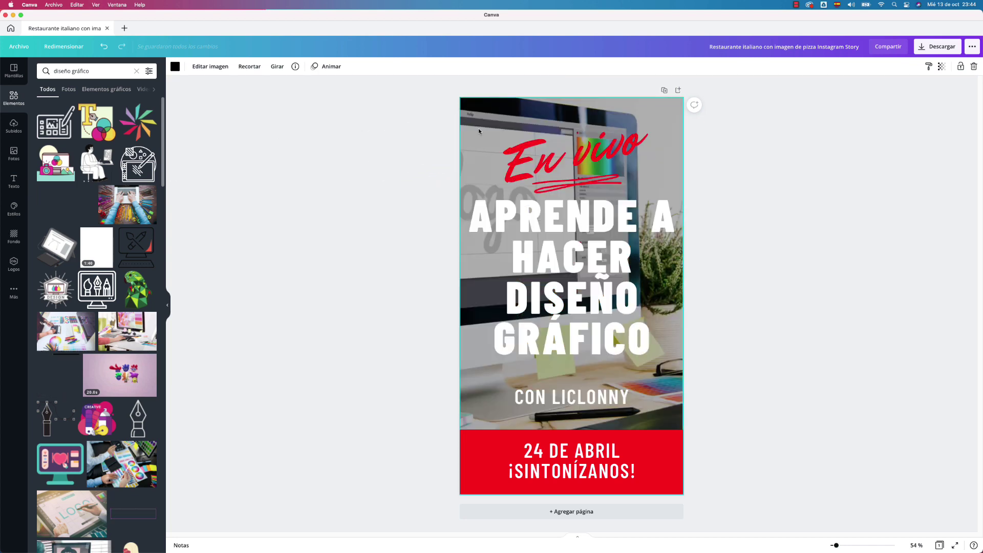
pyautogui.doubleClick(487, 128)
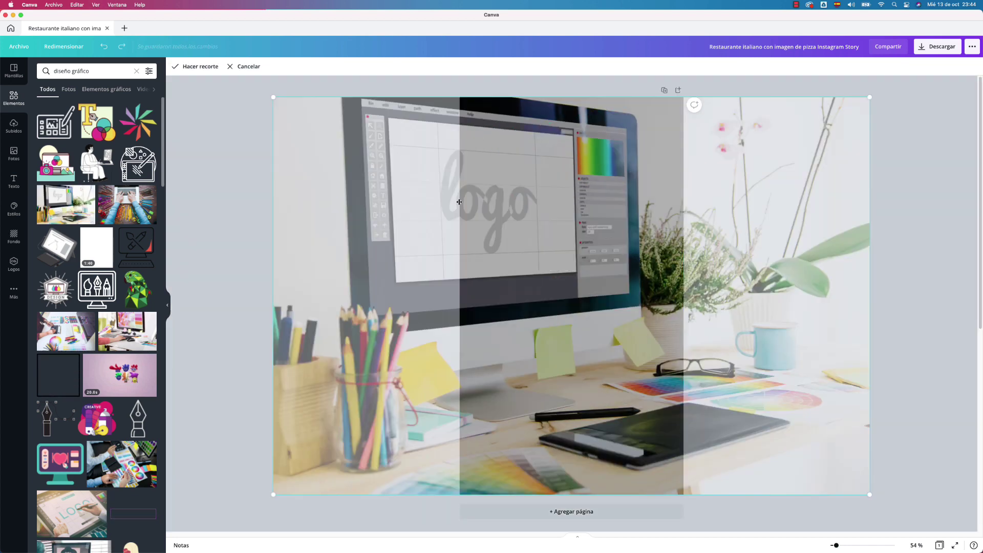
pyautogui.moveTo(475, 199); pyautogui.dragTo(508, 199)
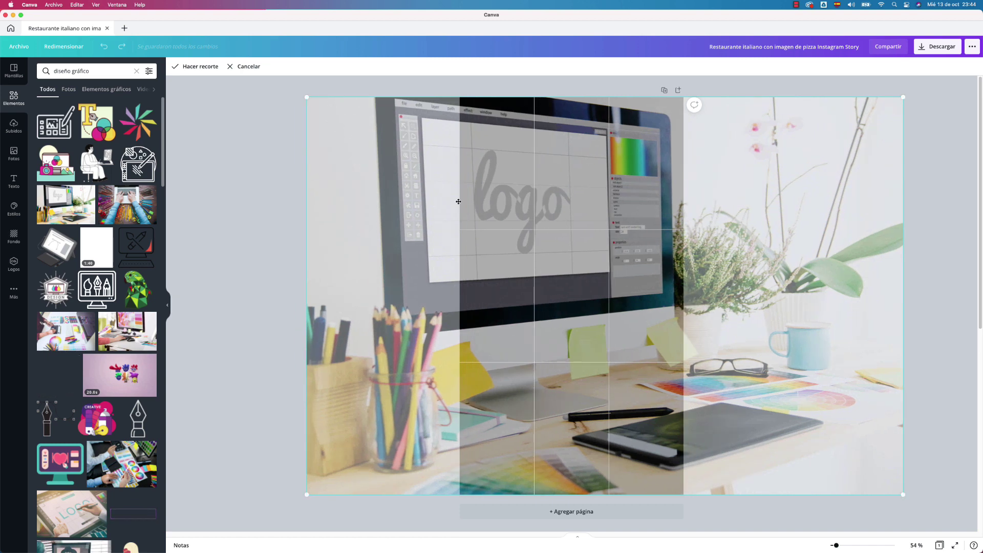
pyautogui.click(258, 162)
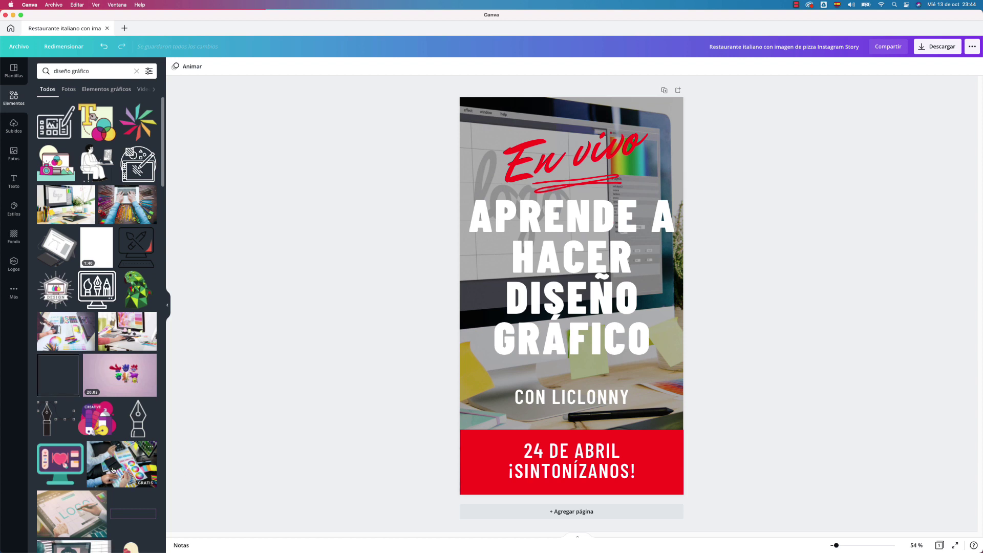
# Replace the background with the photo of hands over colour swatch charts
pyautogui.scroll(-3, 121, 462)
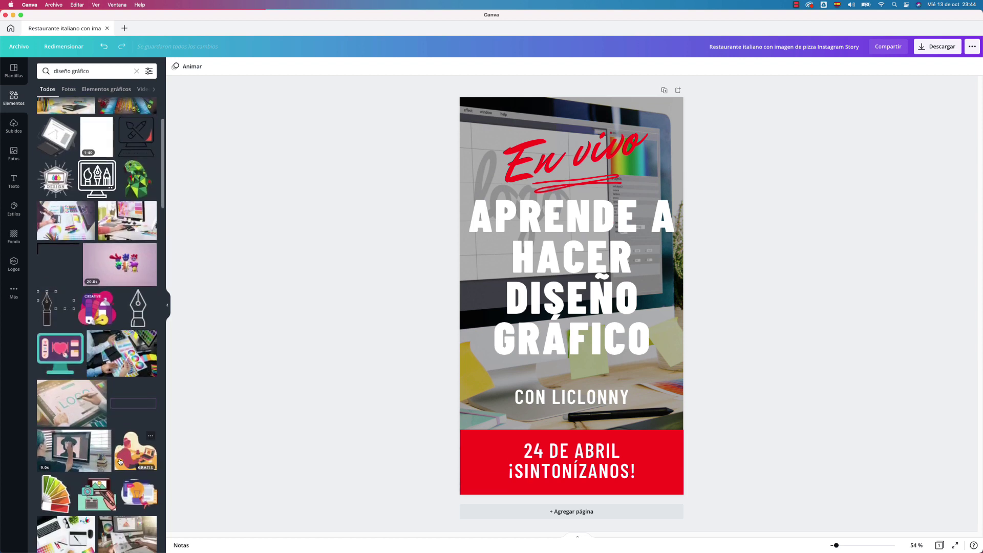
pyautogui.scroll(-3, 121, 462)
pyautogui.scroll(-3, 119, 460)
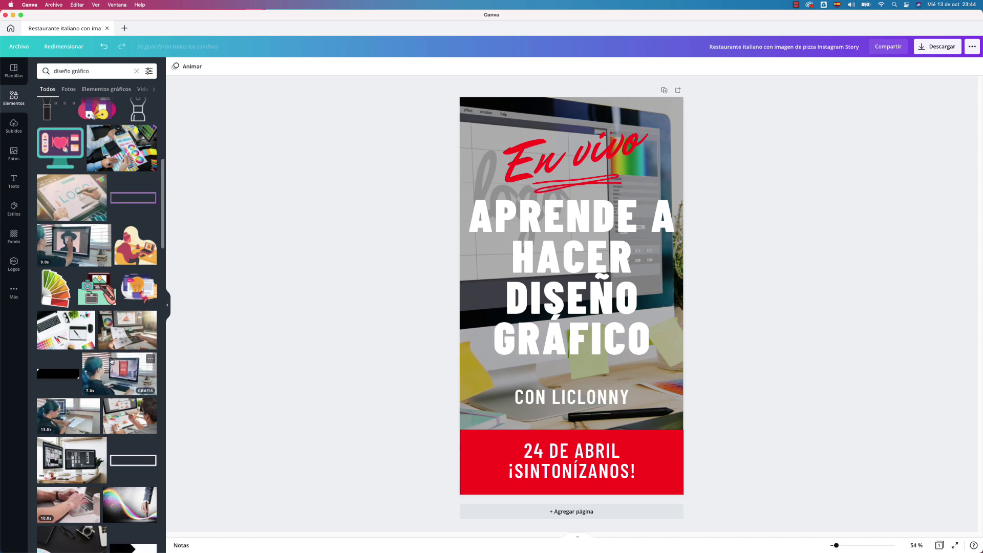
pyautogui.moveTo(122, 149); pyautogui.dragTo(563, 256)
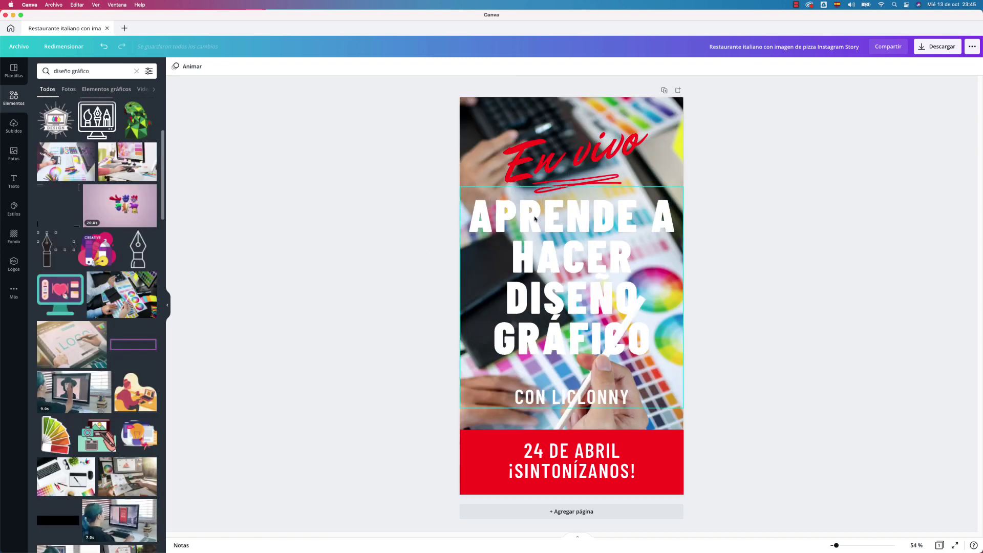
# Duplicate the title, colour the copy black, and offset it as a drop shadow
pyautogui.click(544, 254)
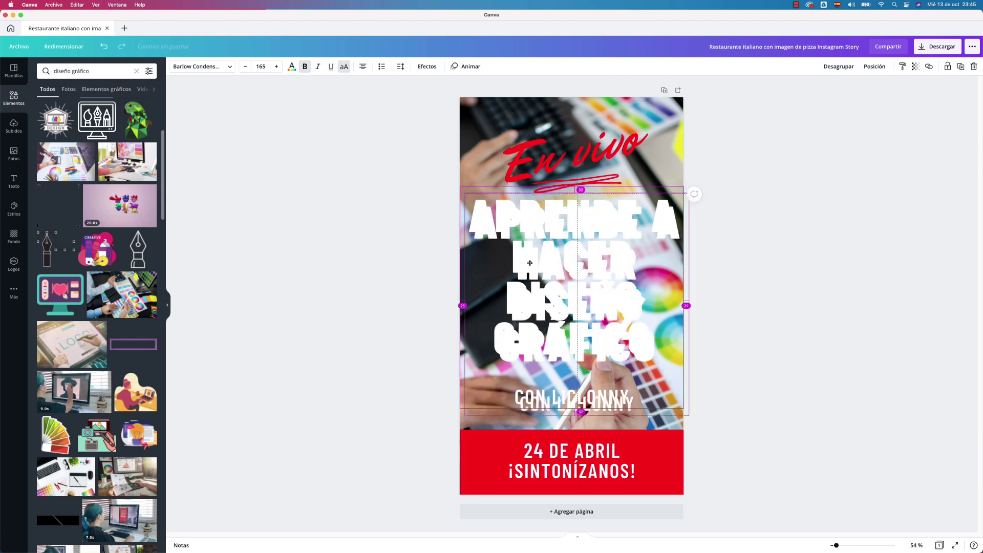
pyautogui.moveTo(512, 255)
pyautogui.mouseDown()
pyautogui.moveTo(528, 260)
pyautogui.moveTo(523, 253)
pyautogui.mouseUp()
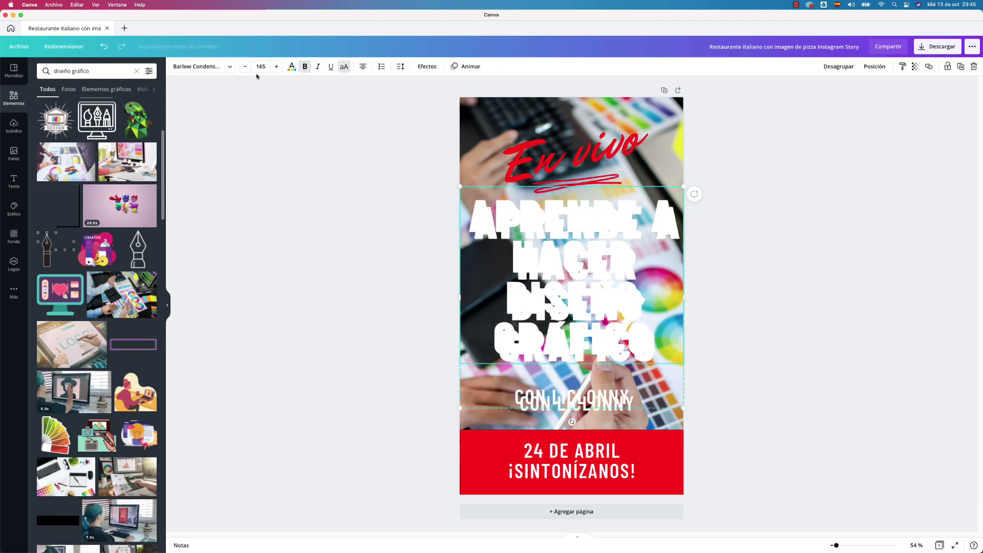
pyautogui.click(291, 67)
pyautogui.click(65, 106)
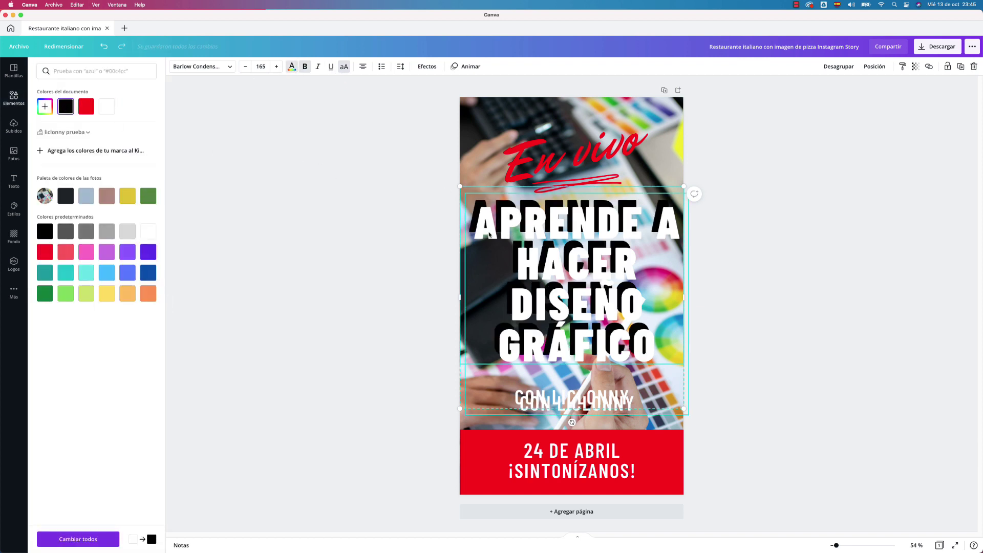
pyautogui.moveTo(490, 235); pyautogui.dragTo(489, 228)
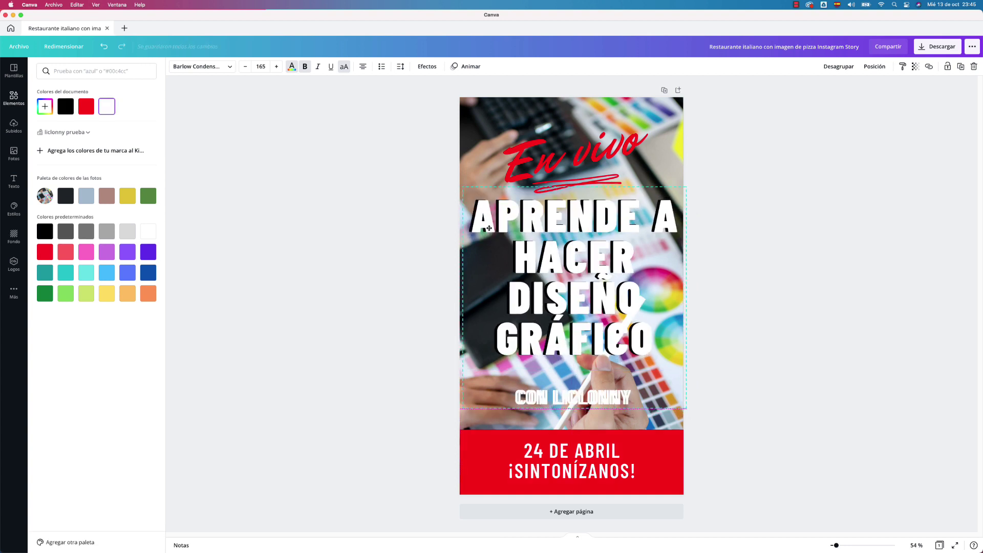
# Select the grouped title and subtitle and bring up their context menu
pyautogui.click(609, 279)
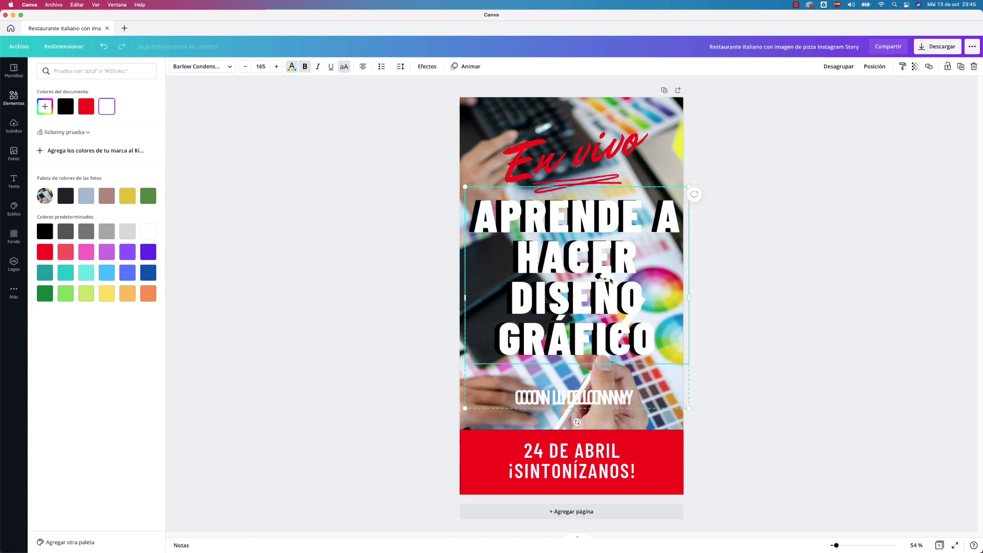
pyautogui.click(534, 400)
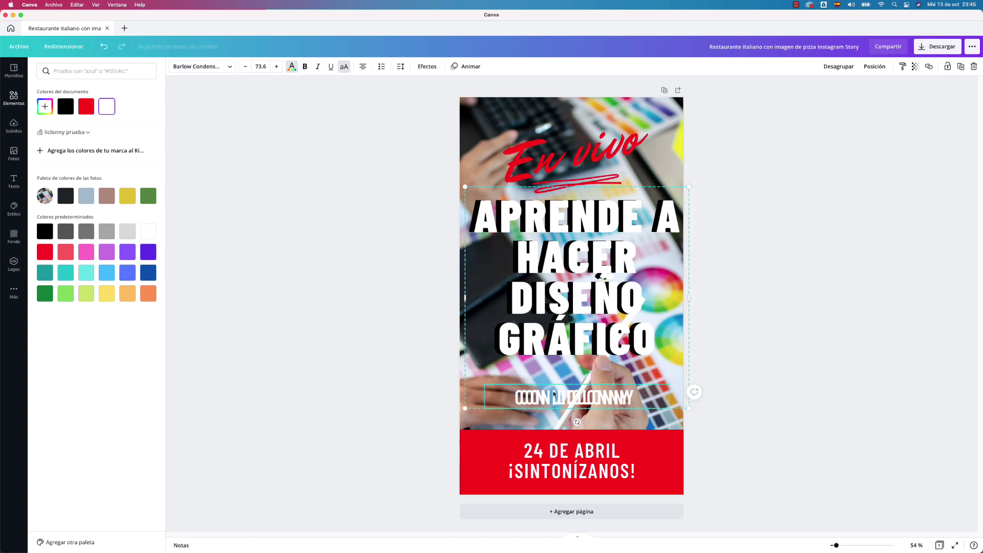
pyautogui.rightClick(553, 394)
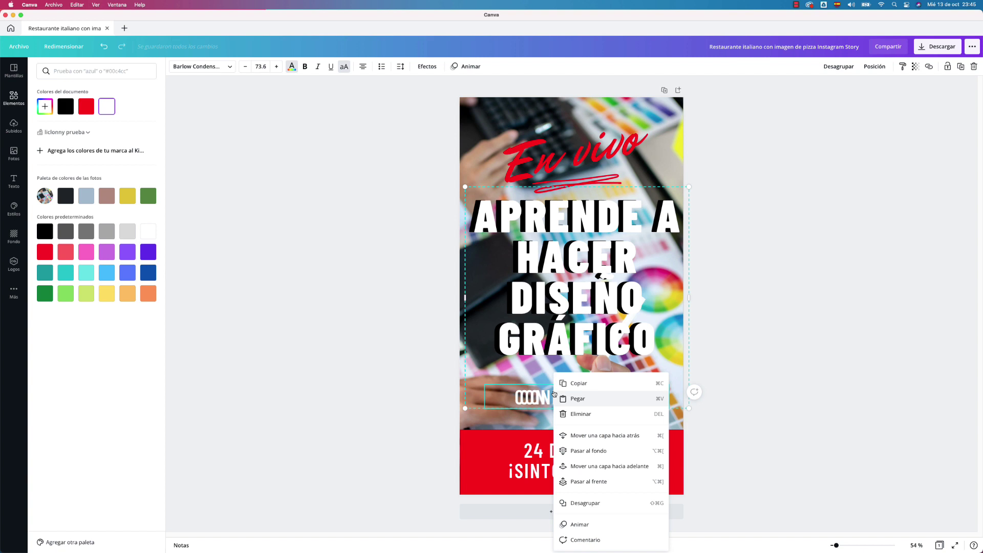
# Ungroup the texts, make the host-name subtitle black, and position it under the title
pyautogui.click(594, 503)
pyautogui.press('Escape')
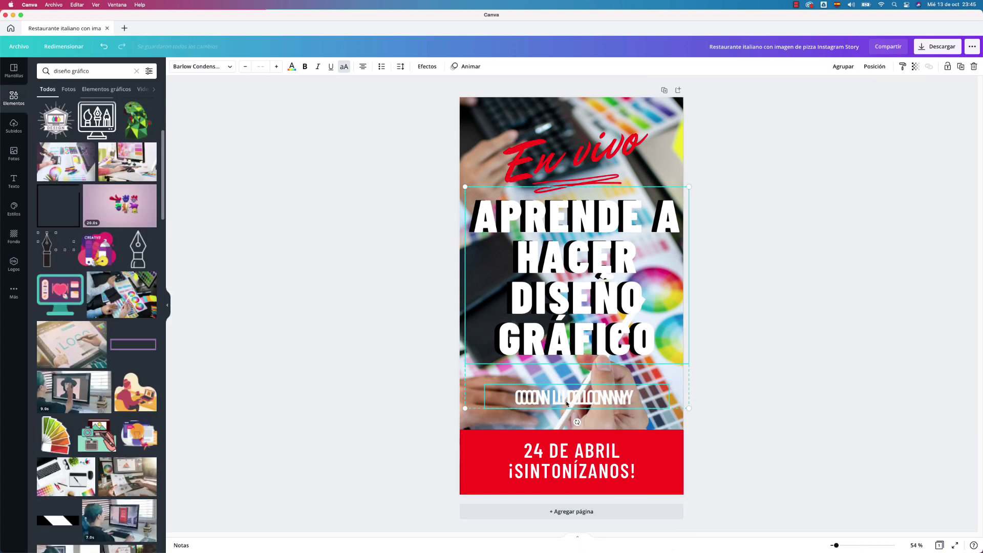
pyautogui.click(430, 425)
pyautogui.click(537, 400)
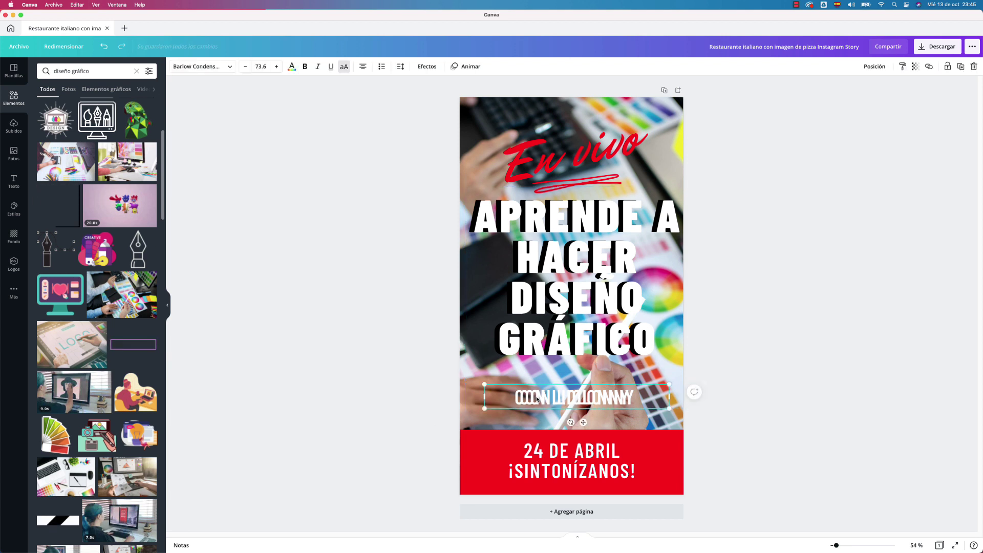
pyautogui.moveTo(537, 400); pyautogui.dragTo(529, 400)
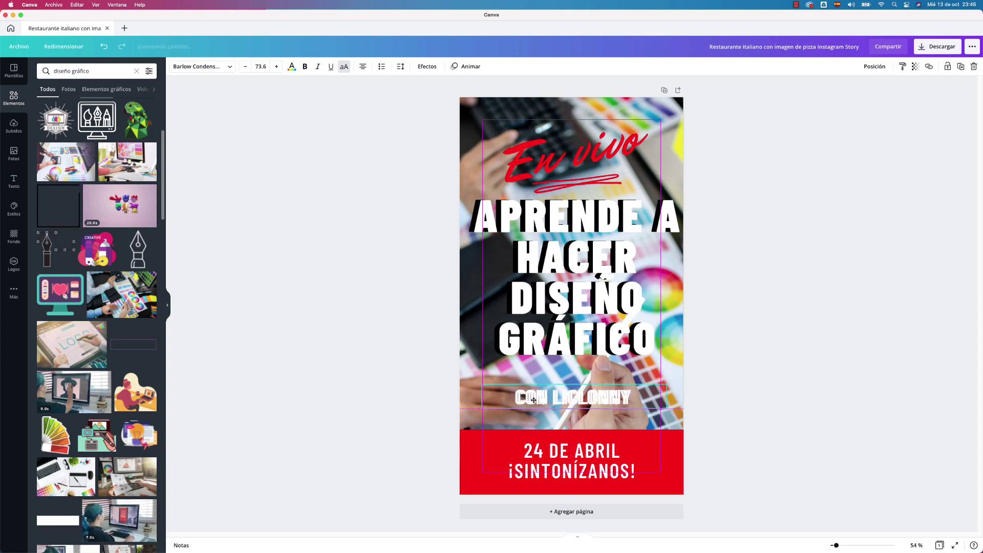
pyautogui.moveTo(529, 400); pyautogui.dragTo(532, 401)
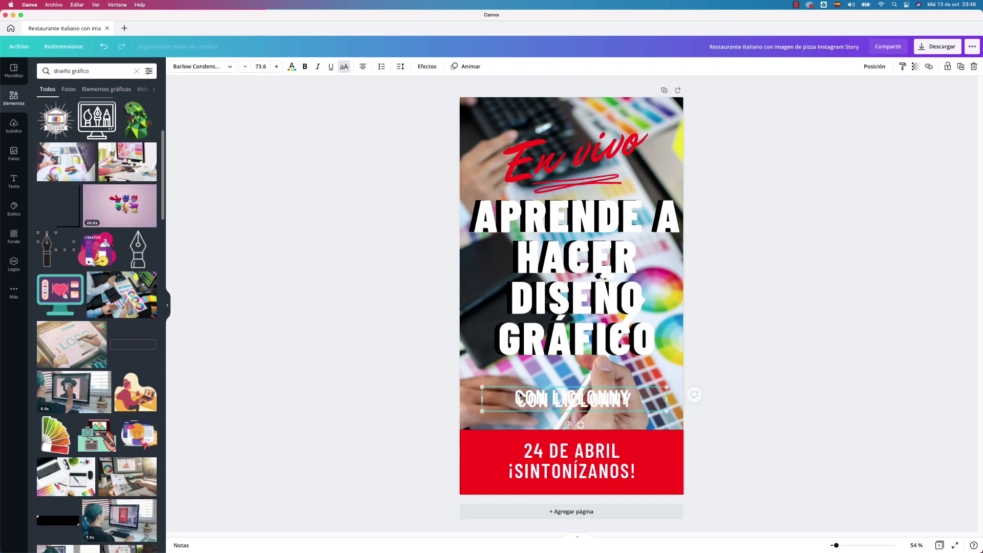
pyautogui.click(292, 66)
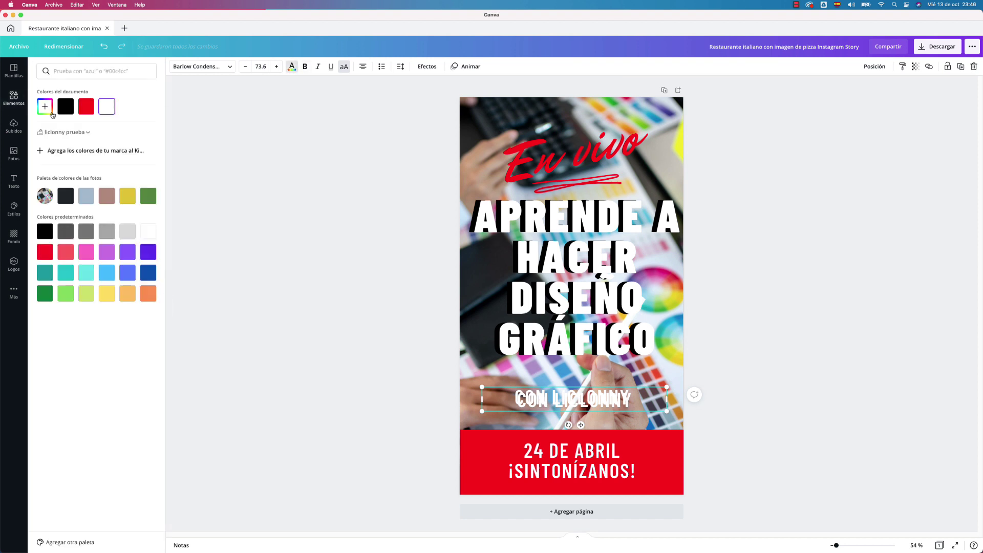
pyautogui.click(66, 106)
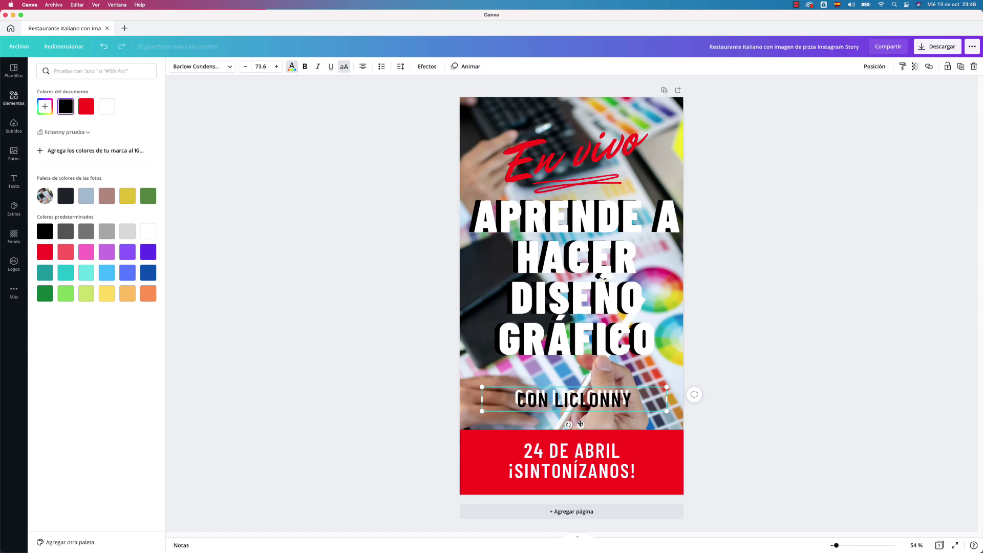
pyautogui.moveTo(580, 425); pyautogui.dragTo(575, 420)
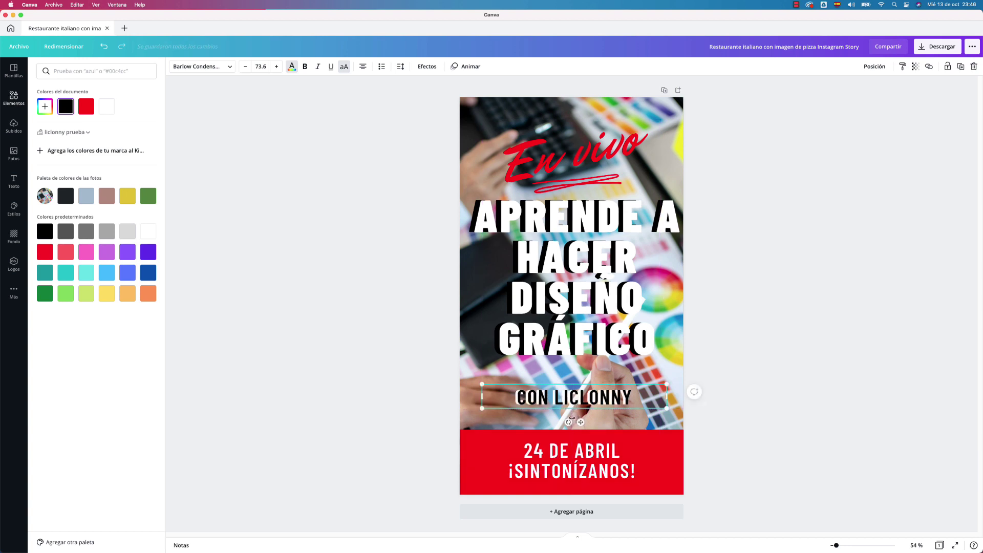
pyautogui.press('Escape')
# Nudge the title and subtitle group with arrow keys to centre it, then deselect
pyautogui.click(658, 385)
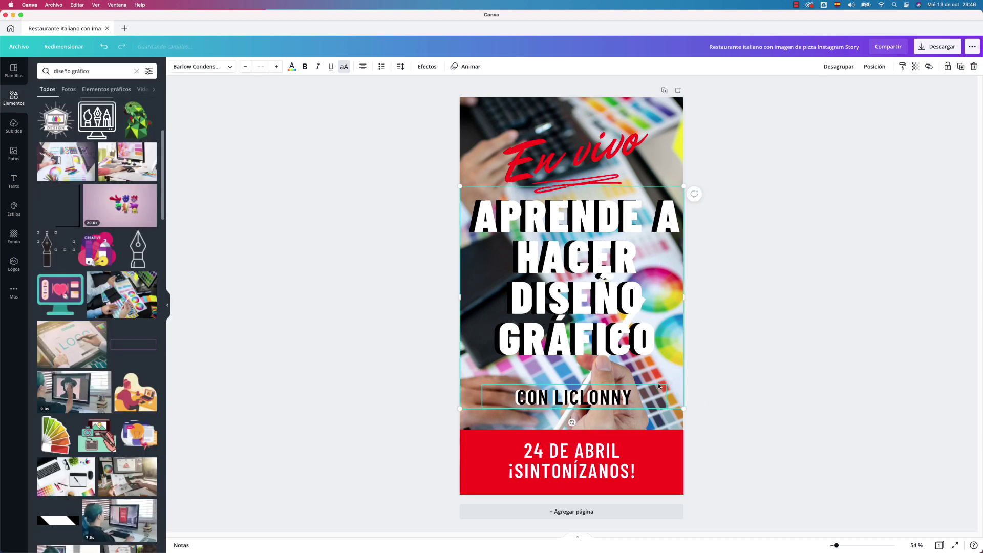
pyautogui.press('Left')
pyautogui.press('Left')
pyautogui.press('Left')
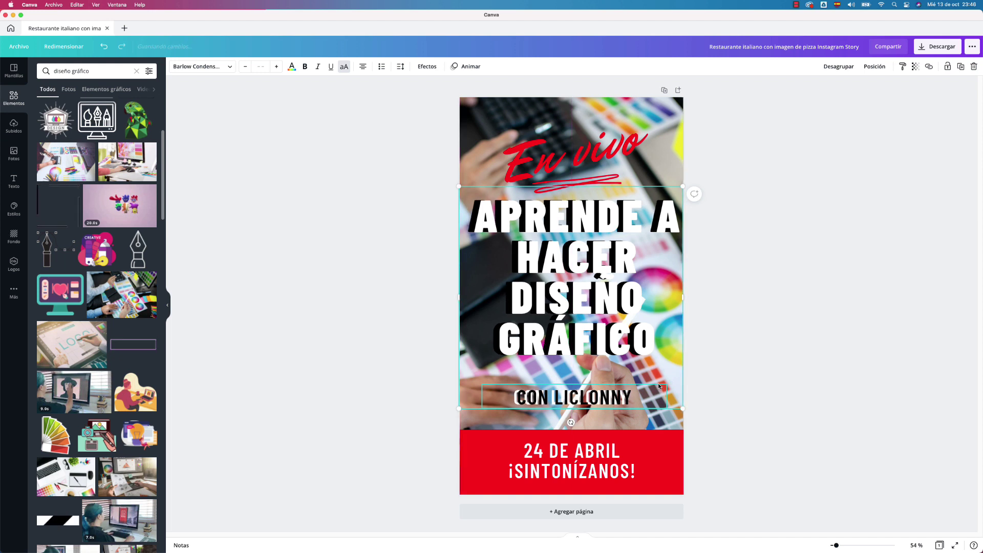
pyautogui.press('Right')
pyautogui.press('Right')
pyautogui.press('Right')
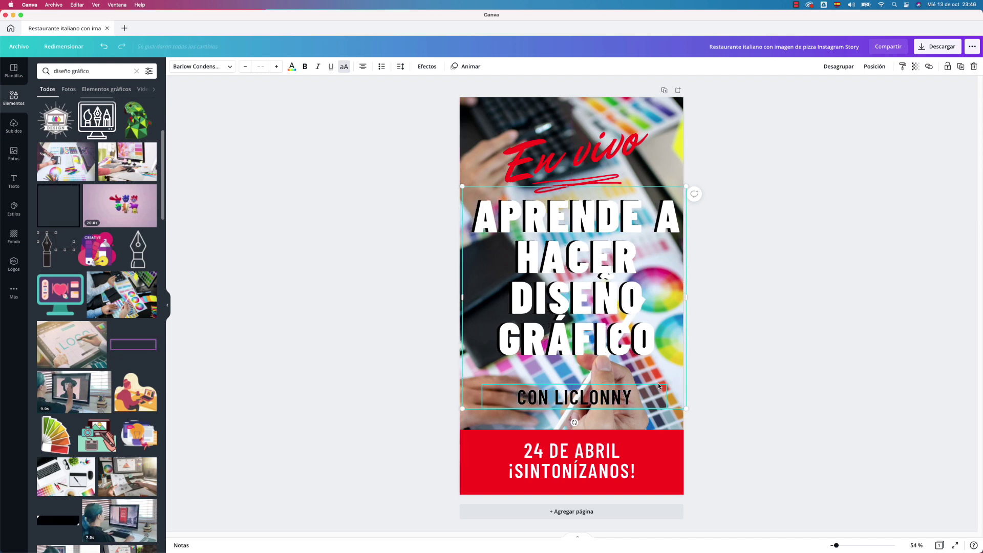
pyautogui.press('Right')
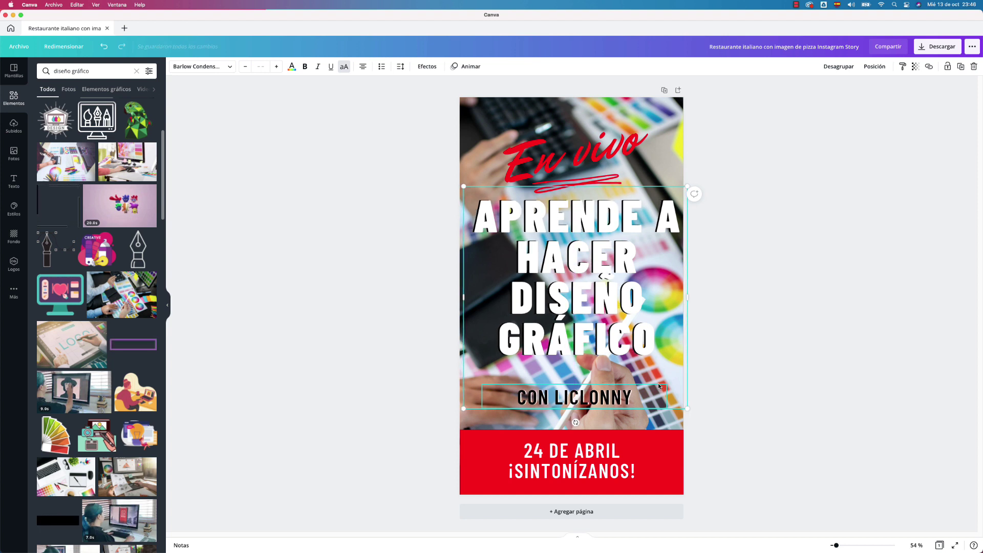
pyautogui.click(755, 324)
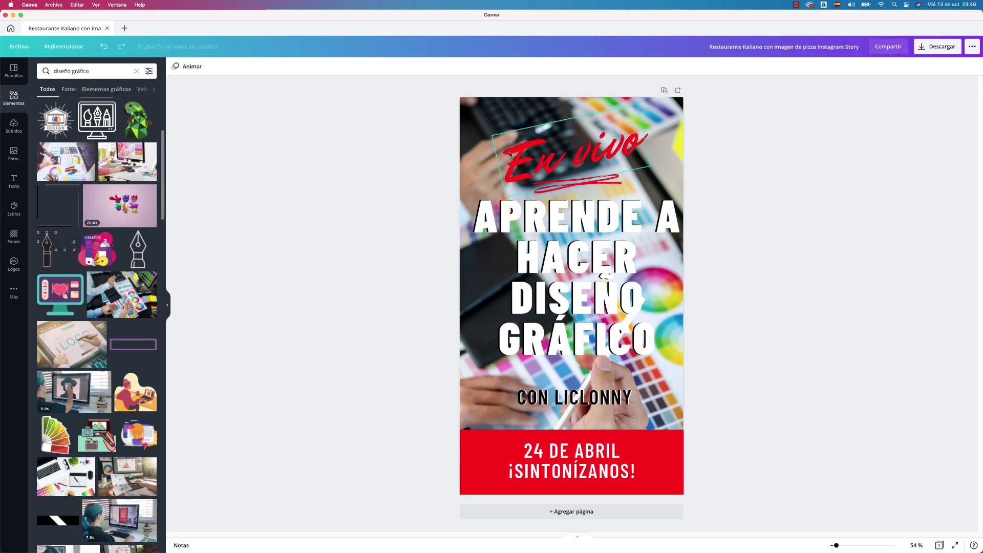
# Give the En vivo text the Explosión animation
pyautogui.click(531, 168)
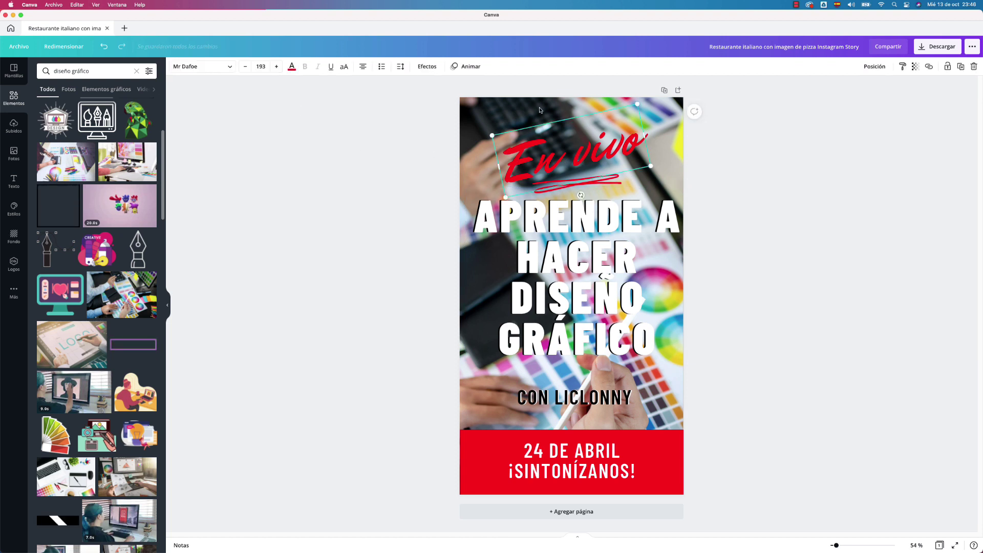
pyautogui.click(475, 67)
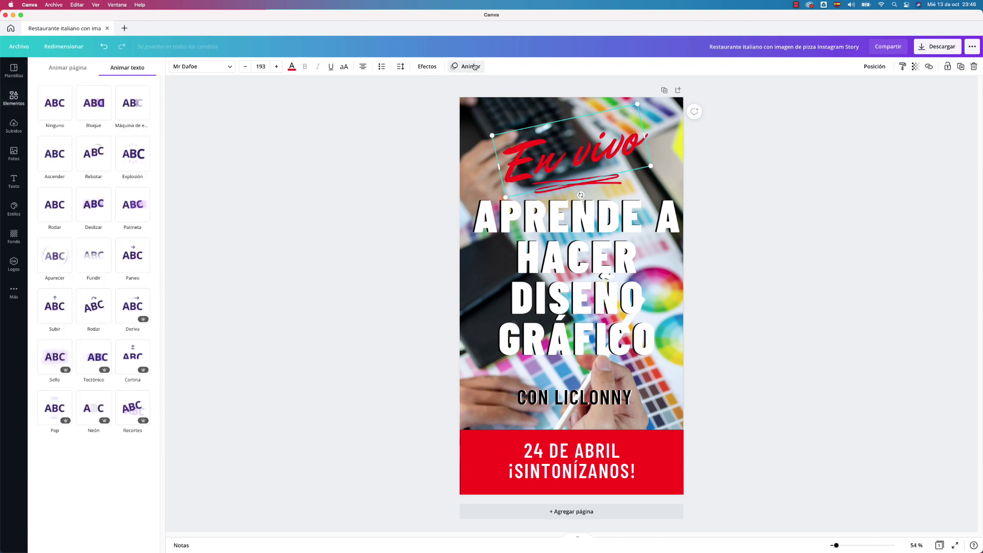
pyautogui.click(140, 165)
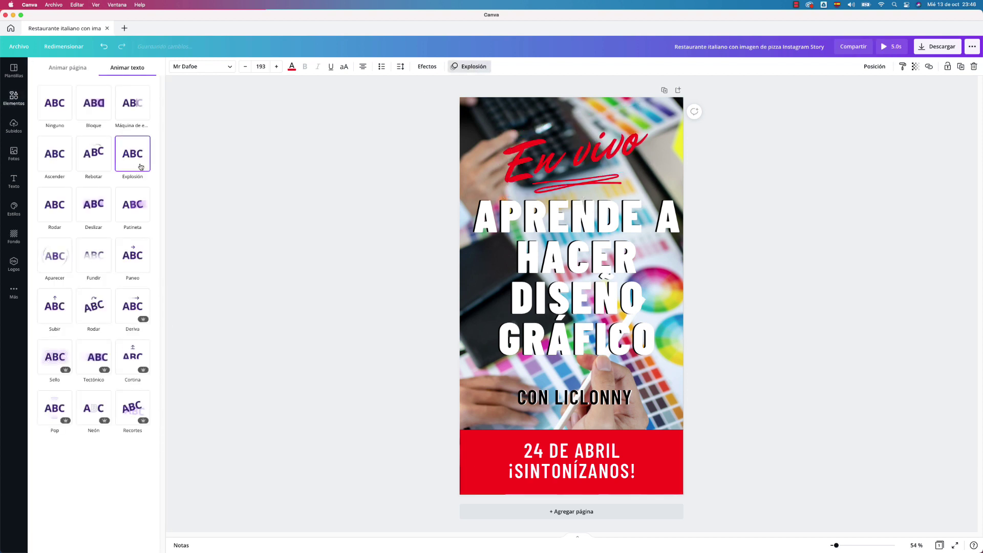
# Animate the red underline beneath En vivo with the Fundir fade-in
pyautogui.click(568, 189)
pyautogui.click(136, 162)
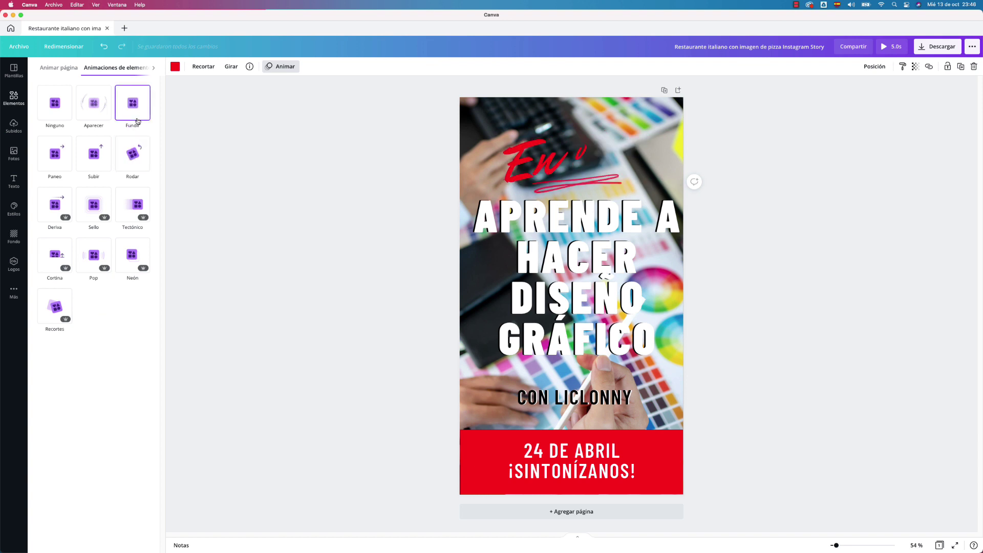
pyautogui.click(101, 117)
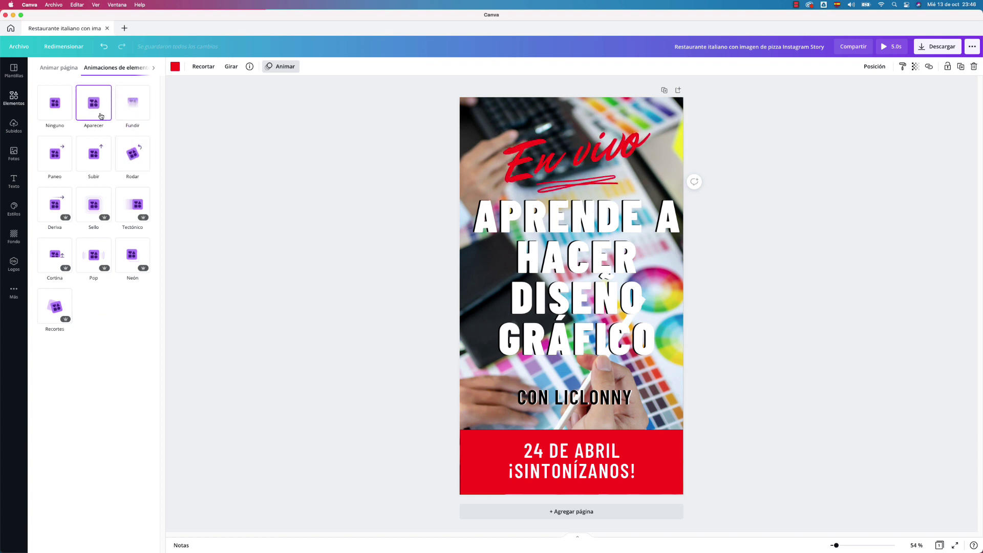
pyautogui.click(125, 114)
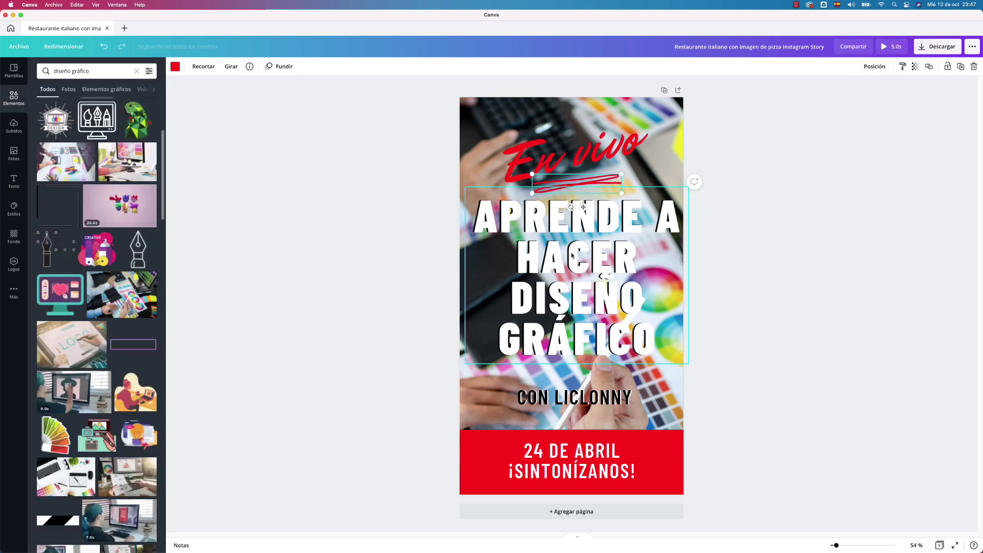
# Animate the title and host-name subtitle together with Subir
pyautogui.click(537, 233)
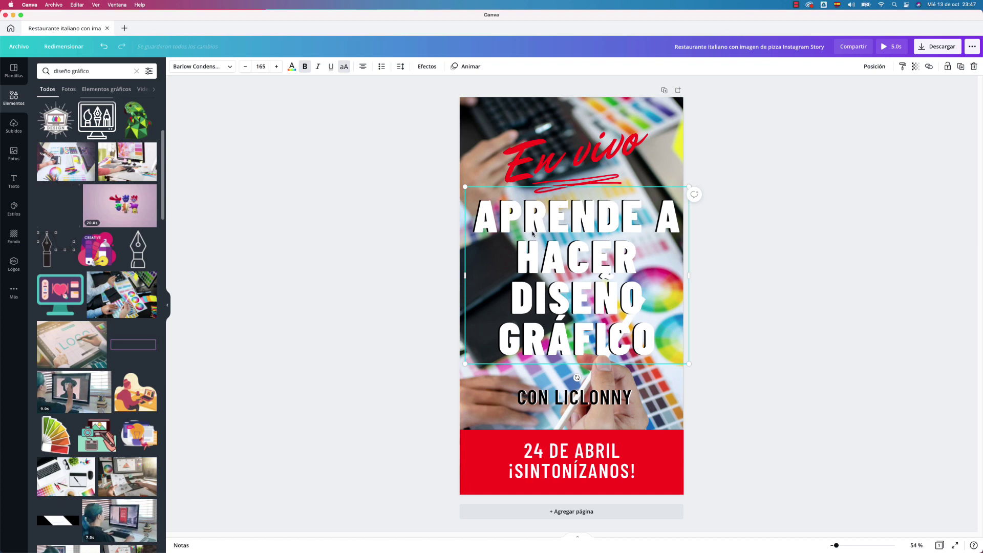
pyautogui.click(494, 220)
pyautogui.click(746, 235)
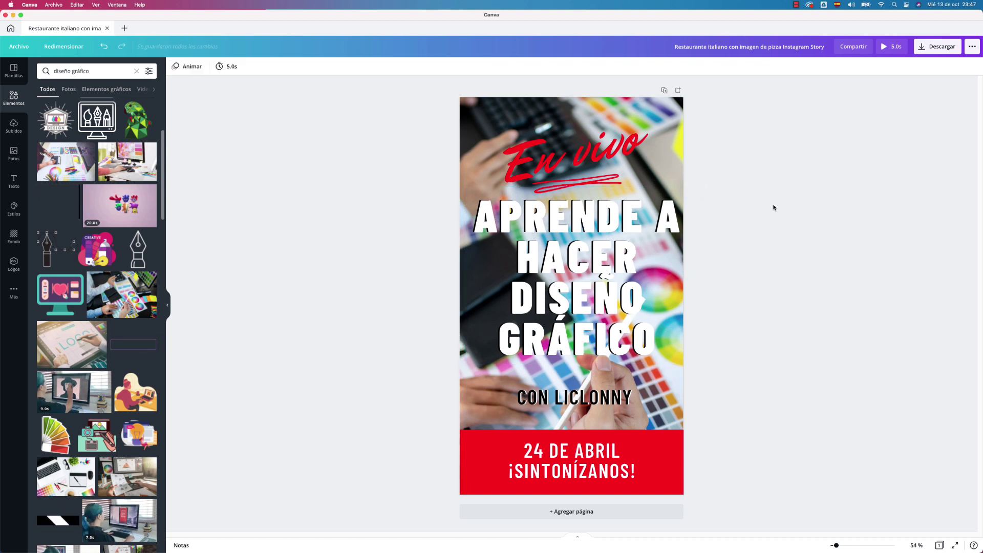
pyautogui.moveTo(773, 205); pyautogui.dragTo(661, 402)
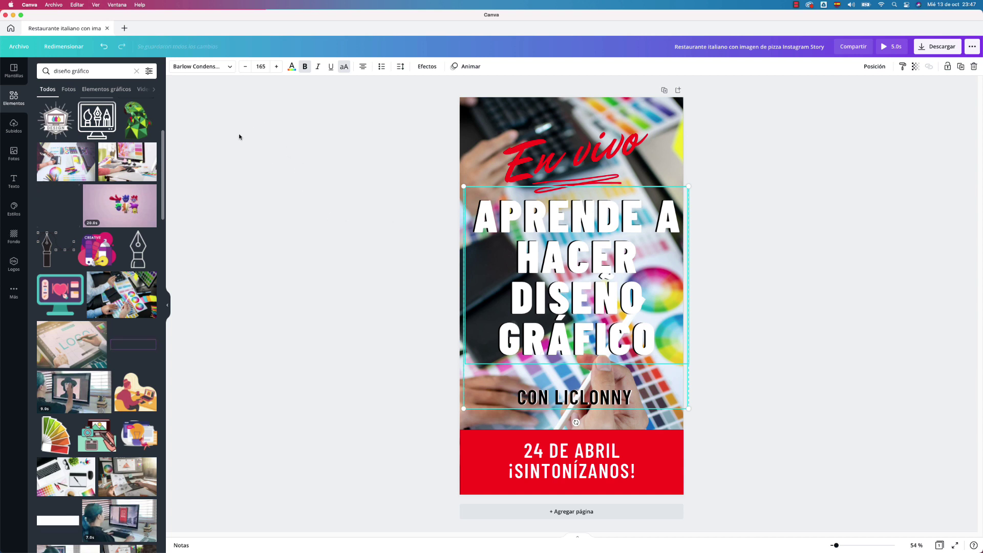
pyautogui.click(456, 68)
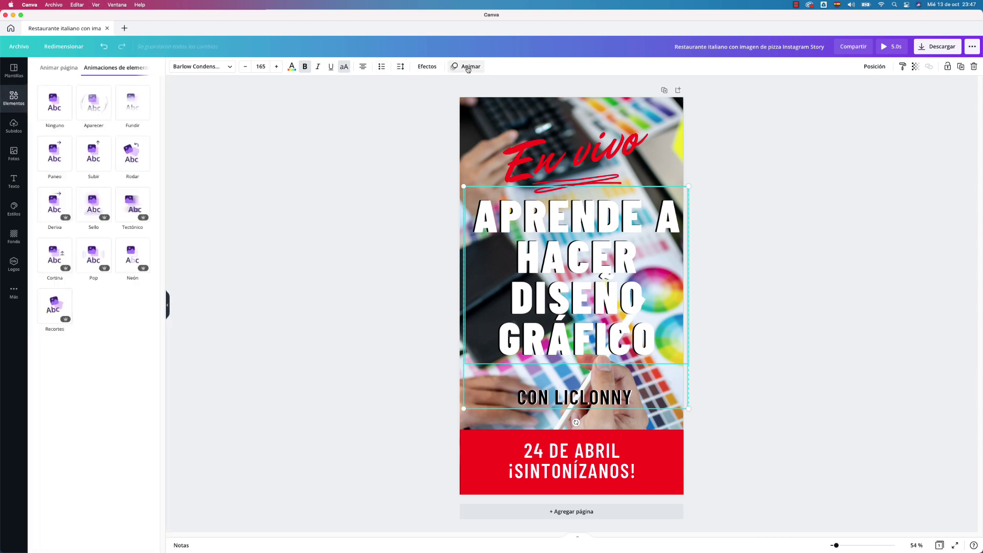
pyautogui.click(133, 162)
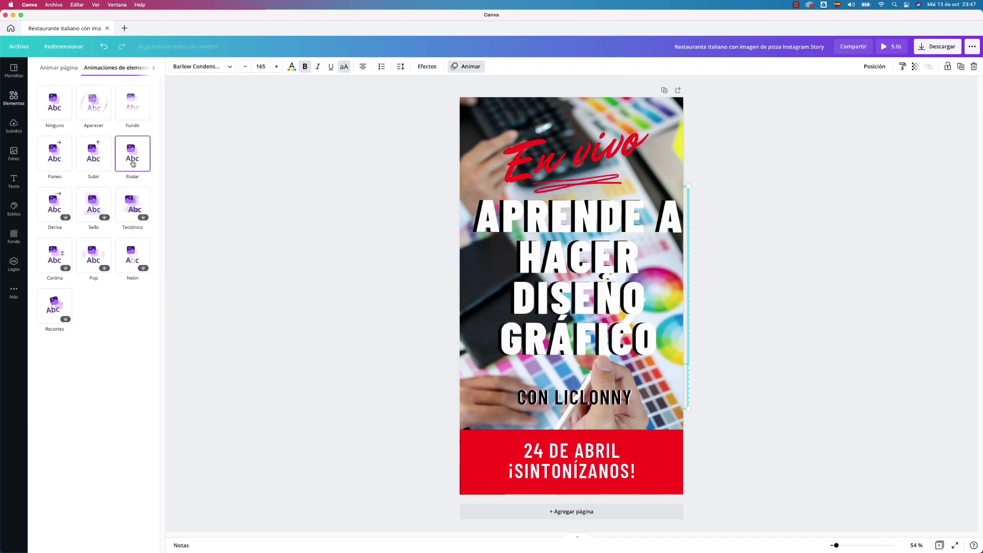
pyautogui.click(132, 157)
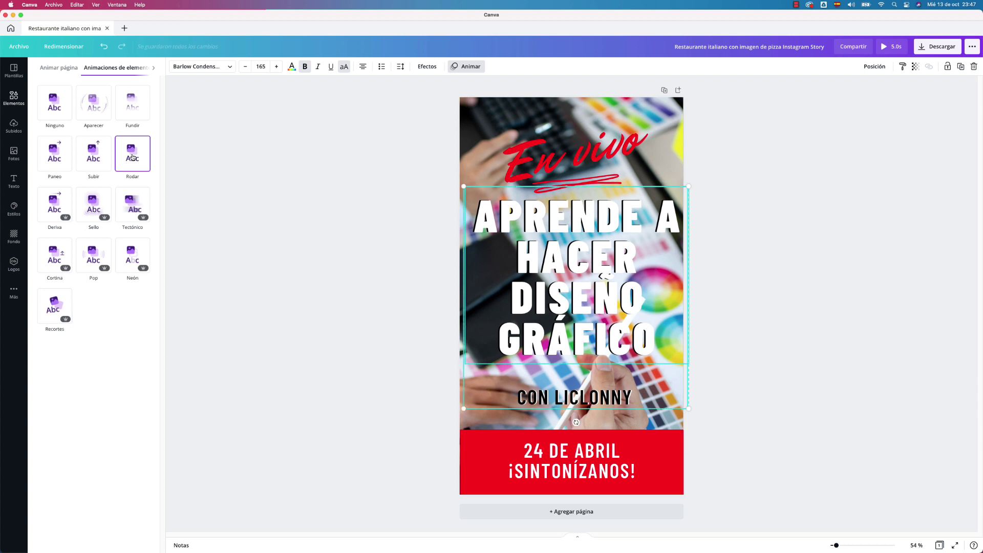
pyautogui.click(94, 158)
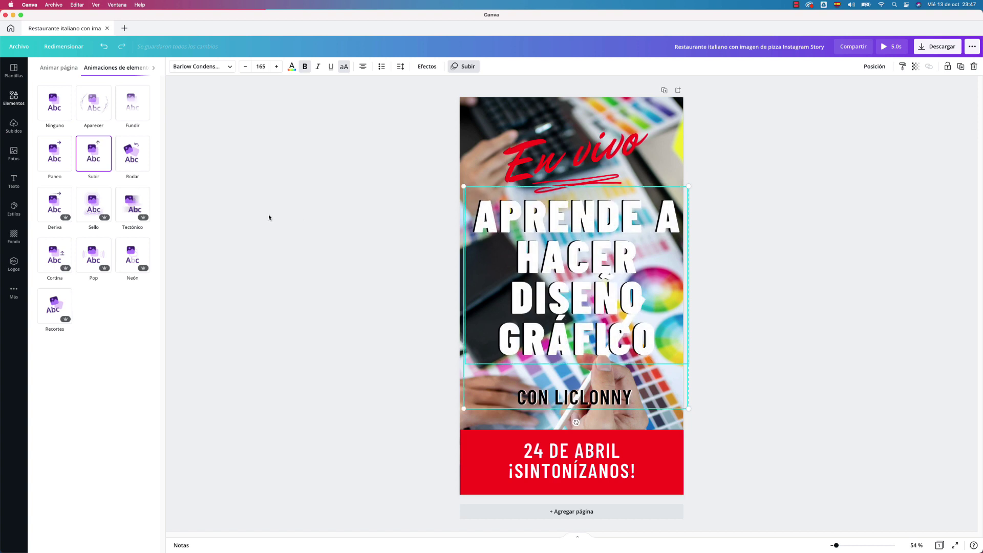
# Give the 24 DE ABRIL ¡SINTONÍZANOS! text the Paneo animation and preview the design
pyautogui.click(598, 451)
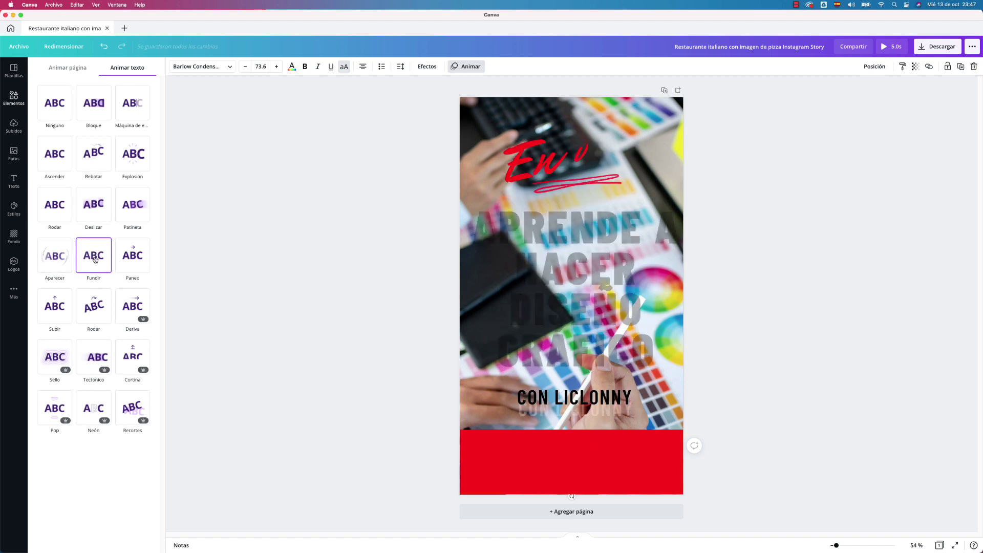
pyautogui.click(144, 259)
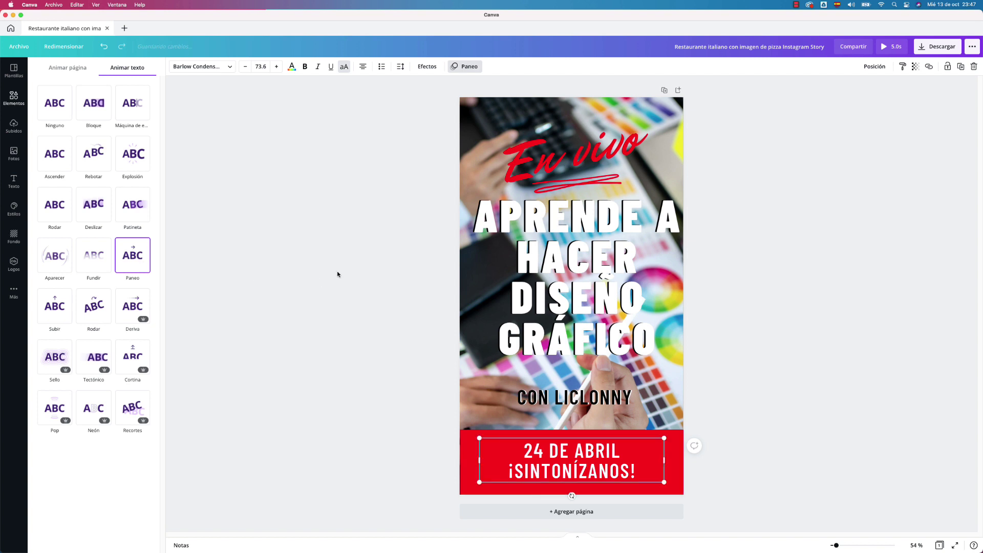
pyautogui.press('Escape')
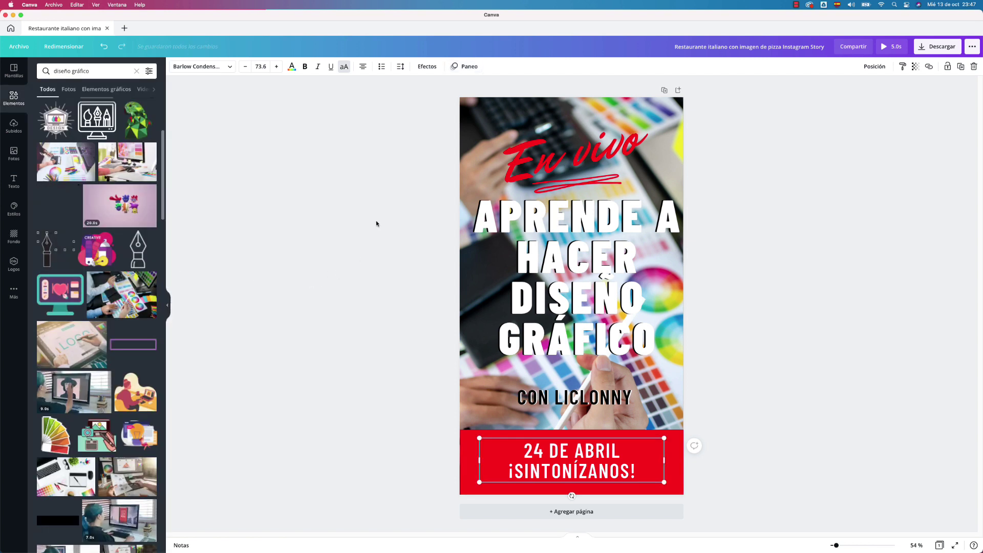
pyautogui.click(893, 46)
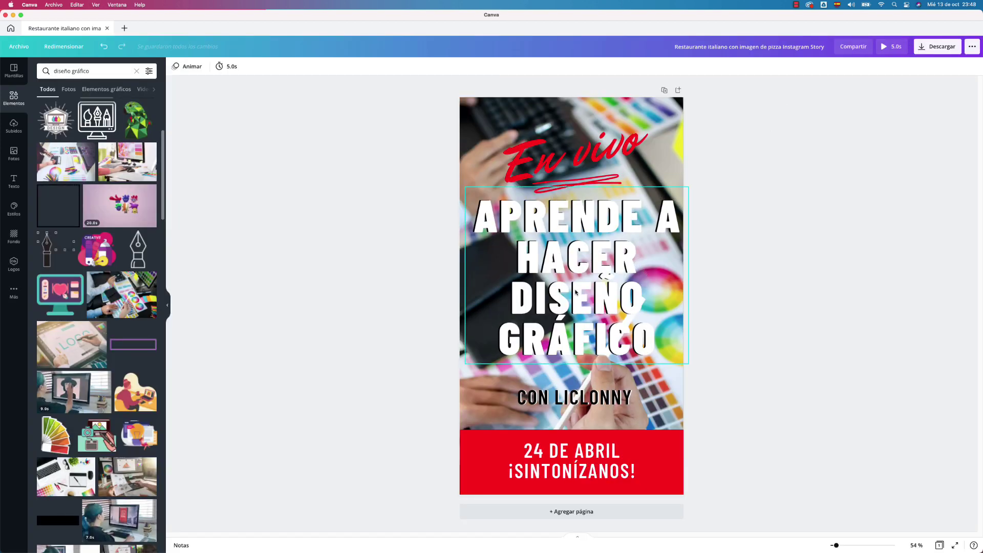
# Add a second page using the first page of the AQUÍ PARA GANAR football template
pyautogui.click(589, 512)
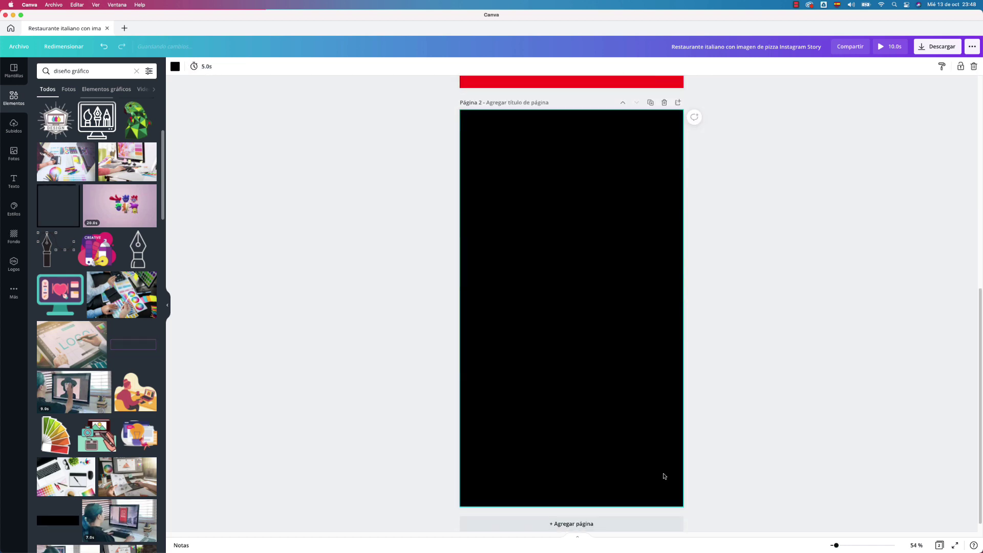
pyautogui.click(11, 70)
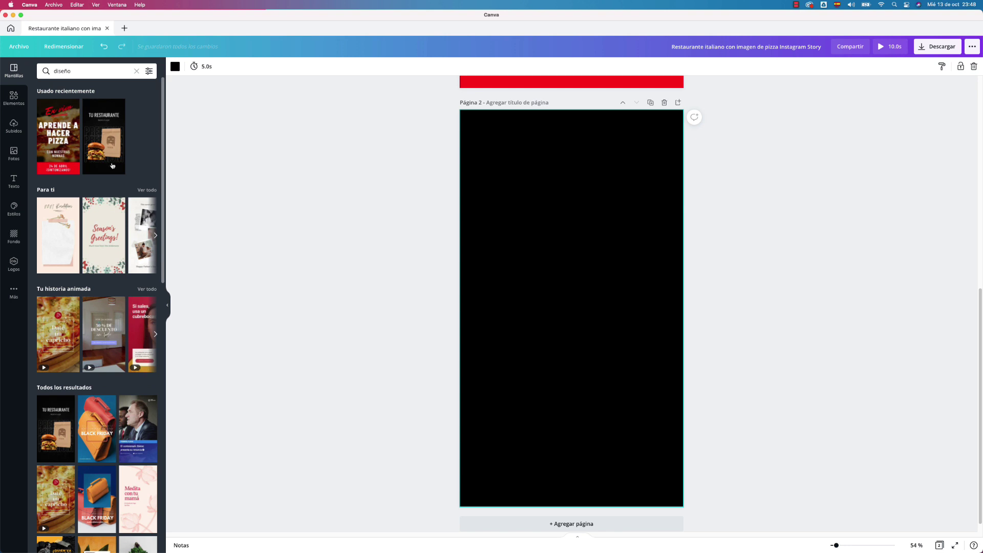
pyautogui.scroll(-2, 108, 147)
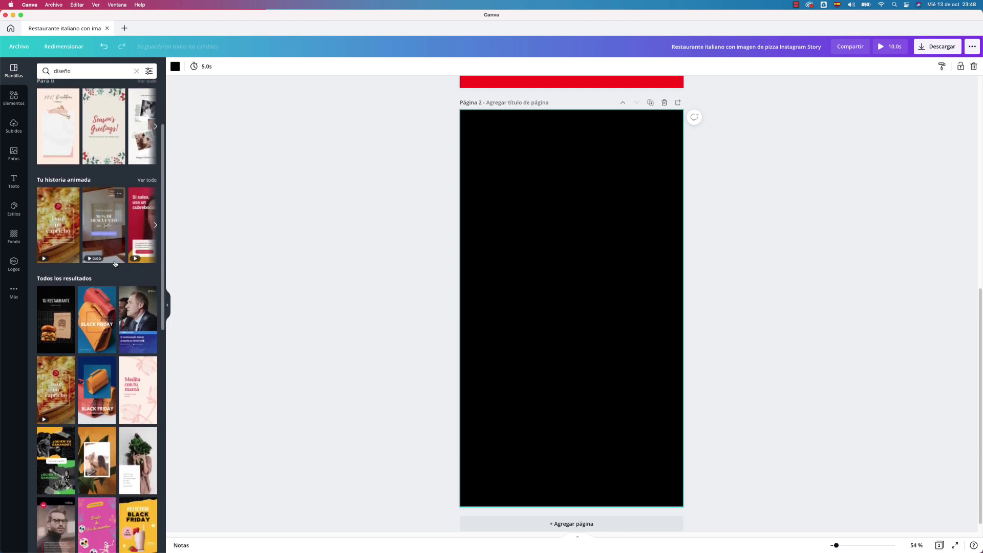
pyautogui.scroll(-2, 110, 205)
pyautogui.scroll(-1, 114, 264)
pyautogui.scroll(-2, 114, 265)
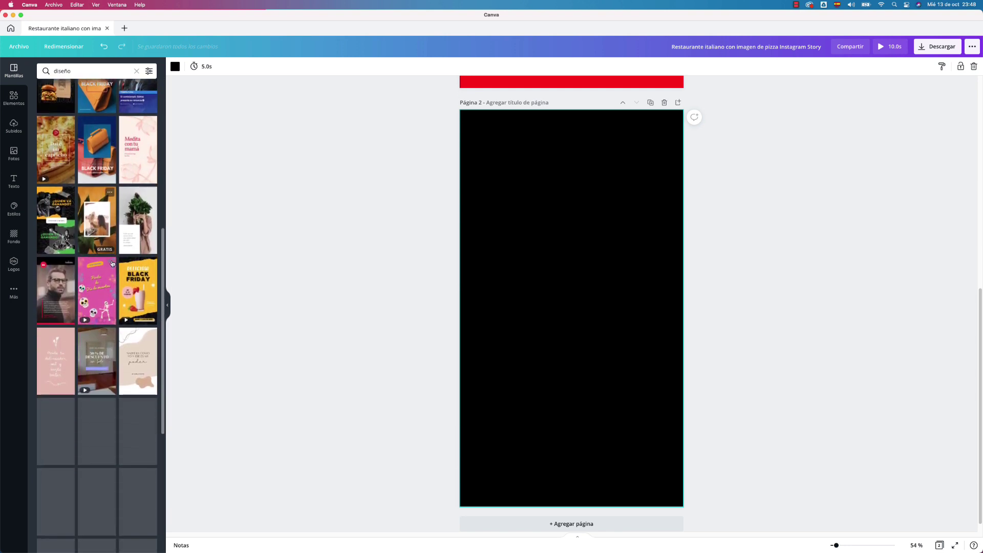
pyautogui.scroll(-1, 107, 302)
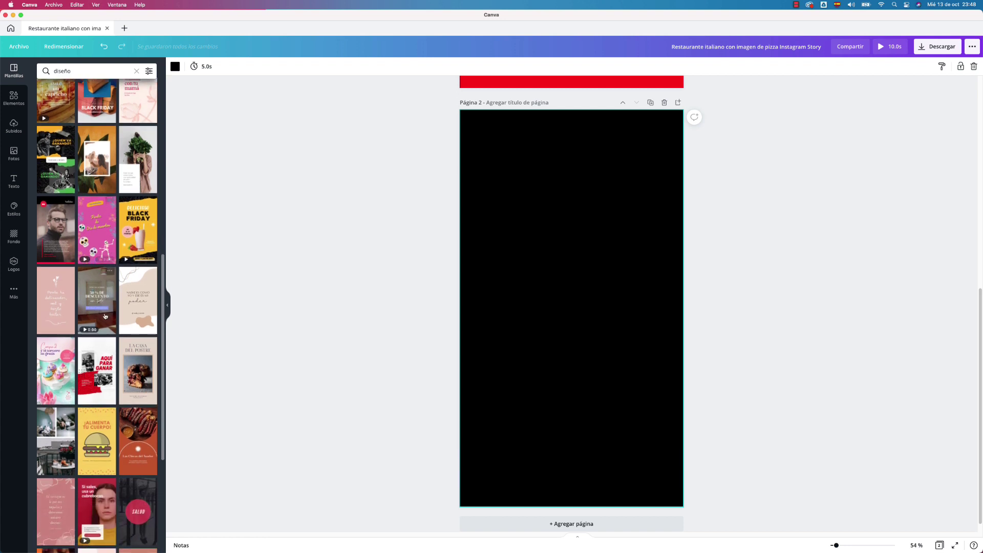
pyautogui.click(105, 351)
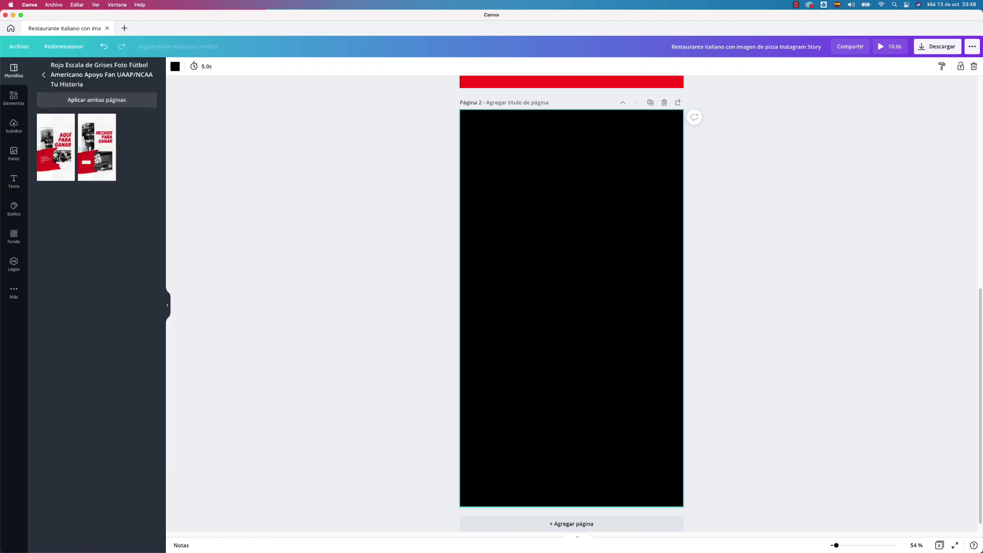
pyautogui.click(55, 154)
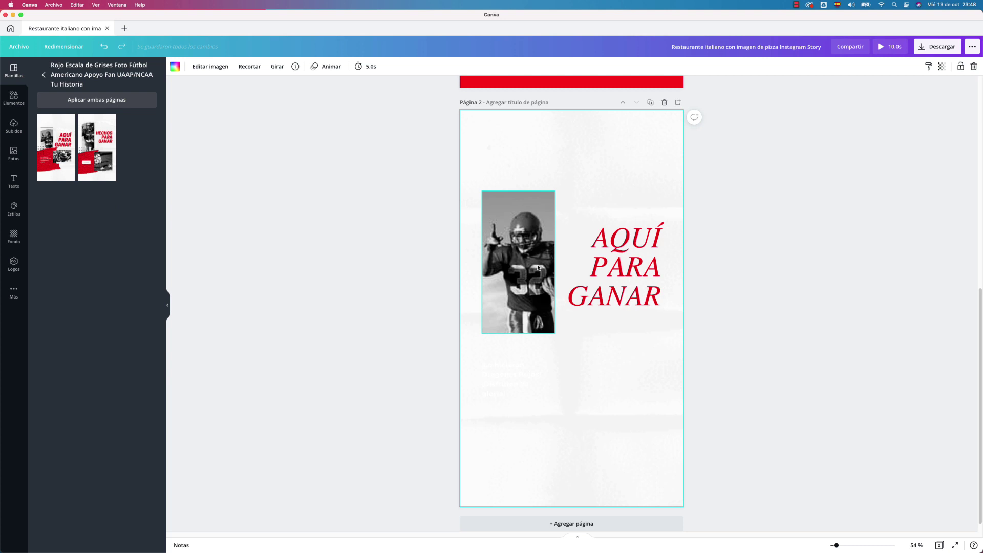
# Return to the 'diseño gráfico' element results and scroll down through the images
pyautogui.click(13, 92)
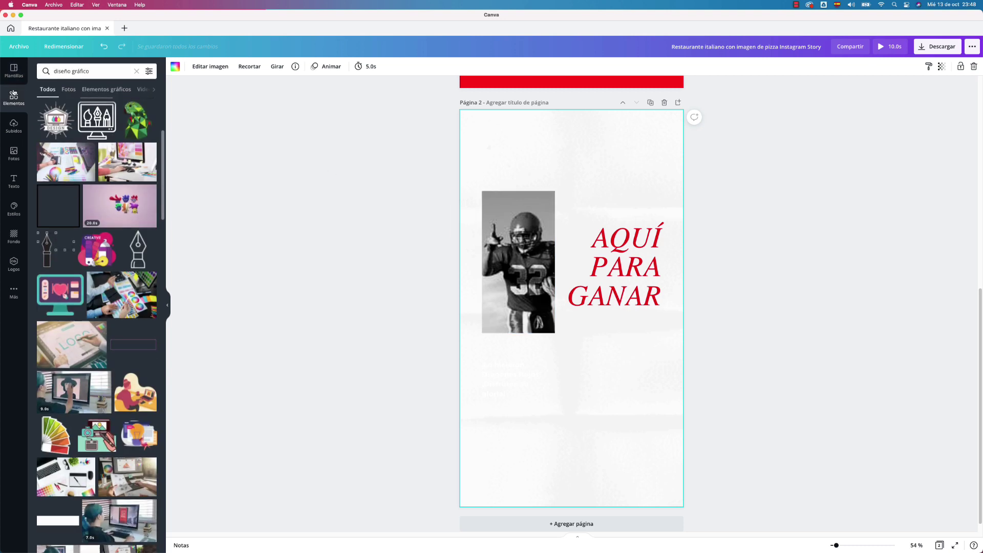
pyautogui.scroll(-2, 97, 256)
pyautogui.scroll(-3, 109, 281)
pyautogui.scroll(-2, 108, 282)
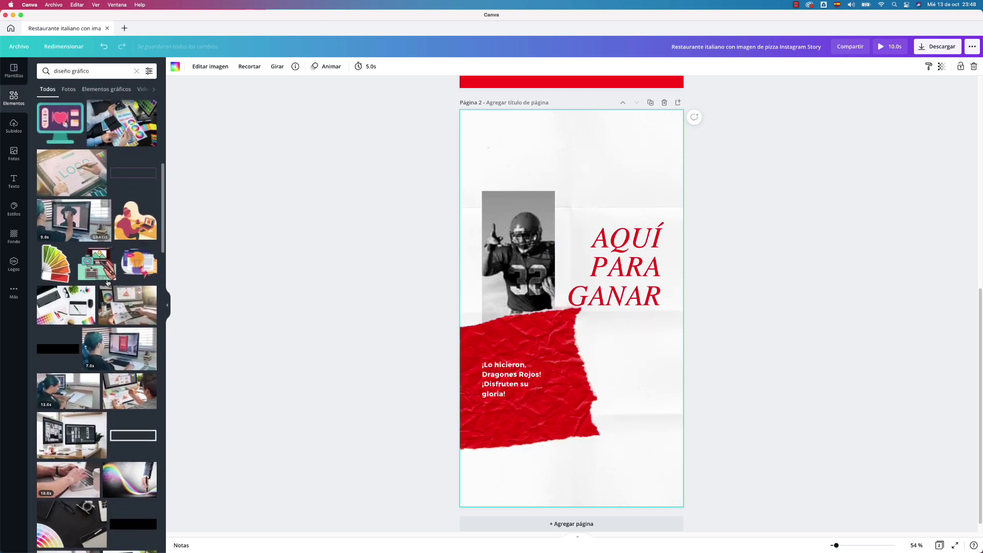
pyautogui.scroll(-2, 107, 281)
pyautogui.scroll(-1, 107, 282)
pyautogui.scroll(-1, 106, 282)
pyautogui.scroll(-1, 106, 283)
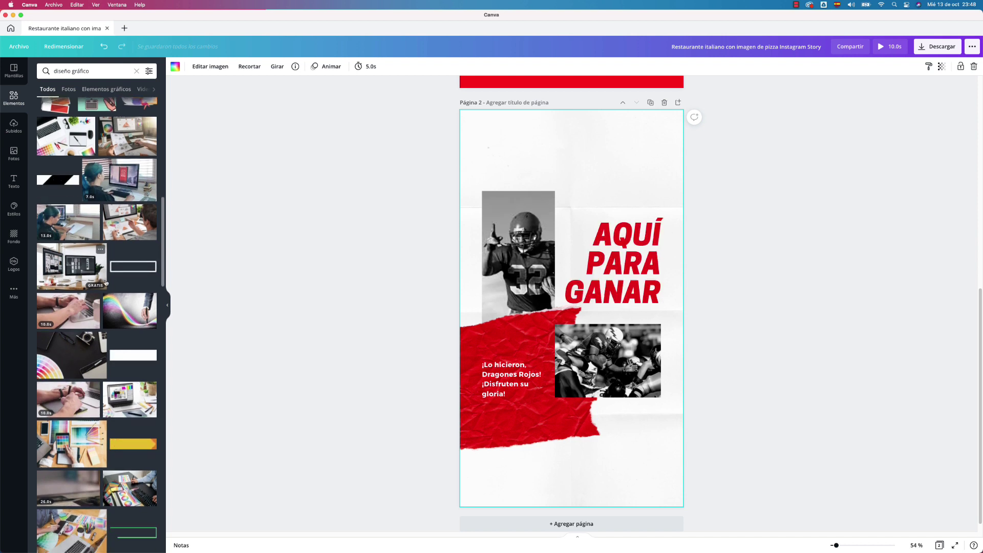
pyautogui.scroll(-1, 102, 281)
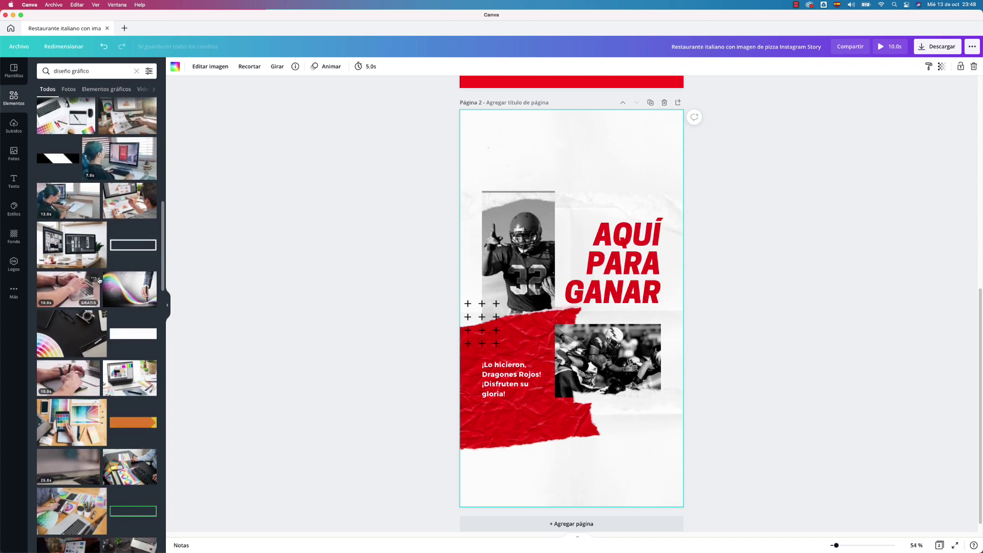
pyautogui.scroll(-2, 118, 322)
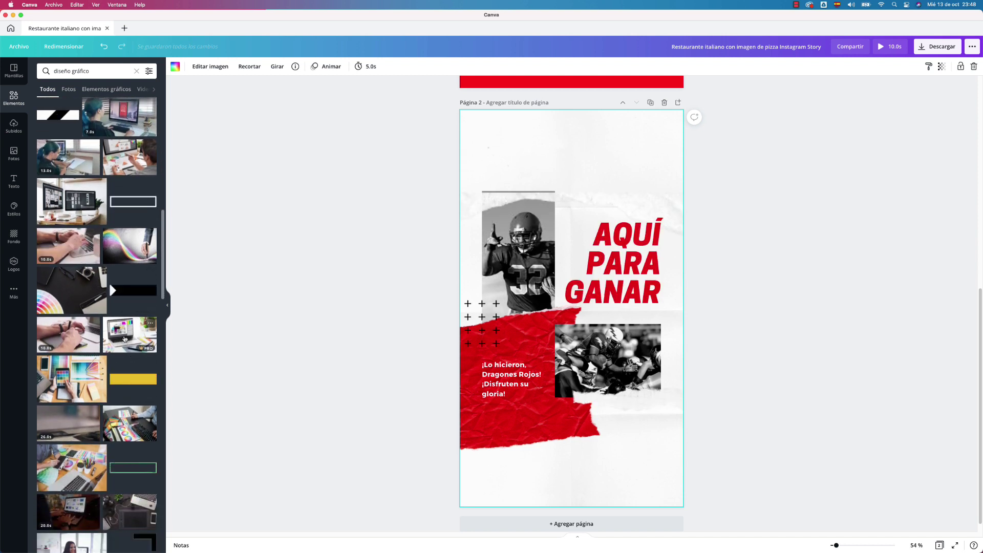
# Drop the laptop photo and the pen image onto page 2's two football photo frames
pyautogui.moveTo(132, 338); pyautogui.dragTo(518, 245)
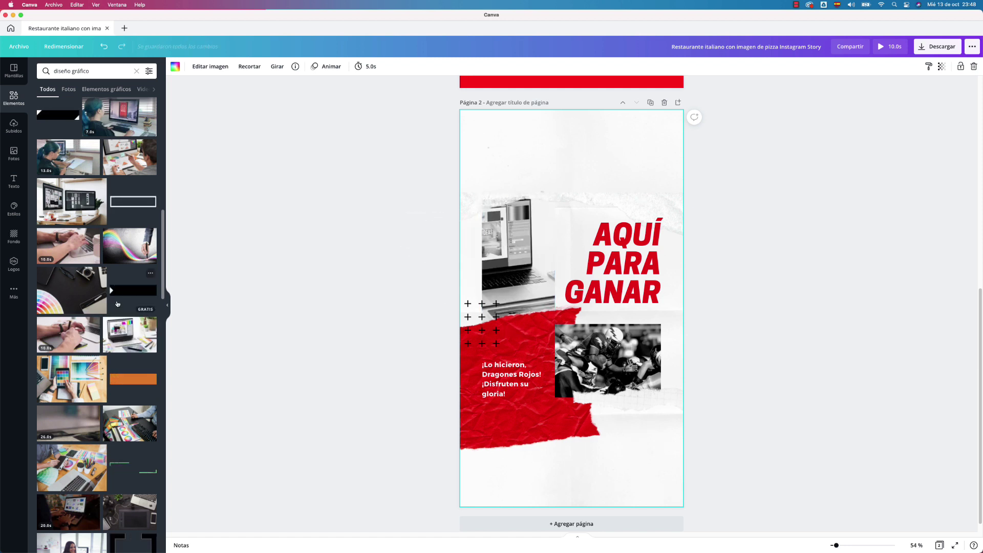
pyautogui.moveTo(139, 247); pyautogui.dragTo(599, 329)
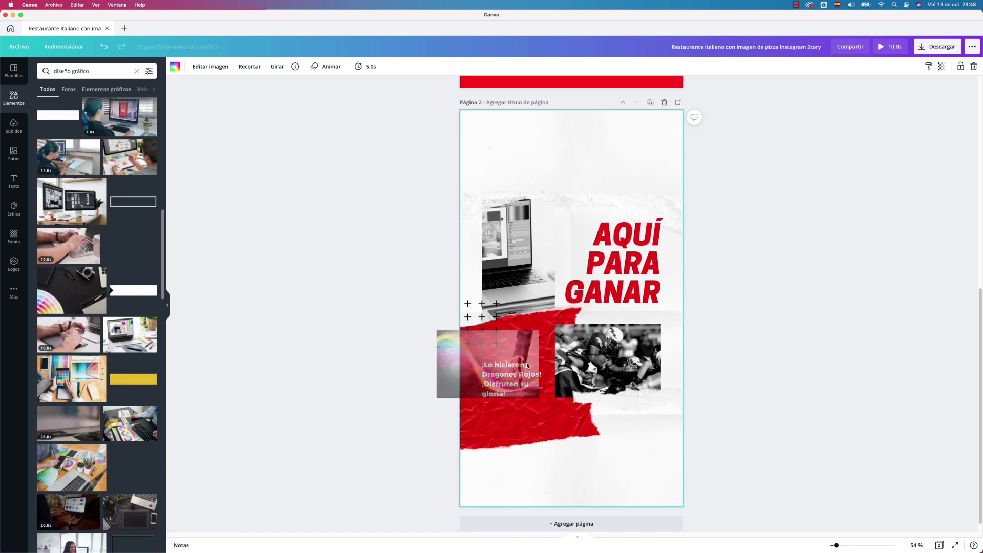
pyautogui.click(509, 243)
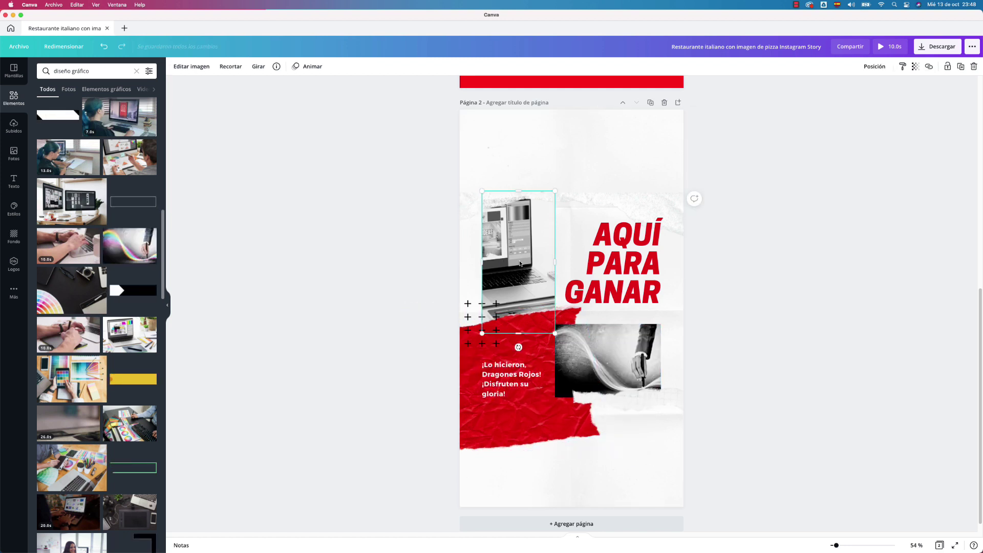
# Apply the Epic filter to the laptop photo and the Fresco effect to the pen photo
pyautogui.click(189, 67)
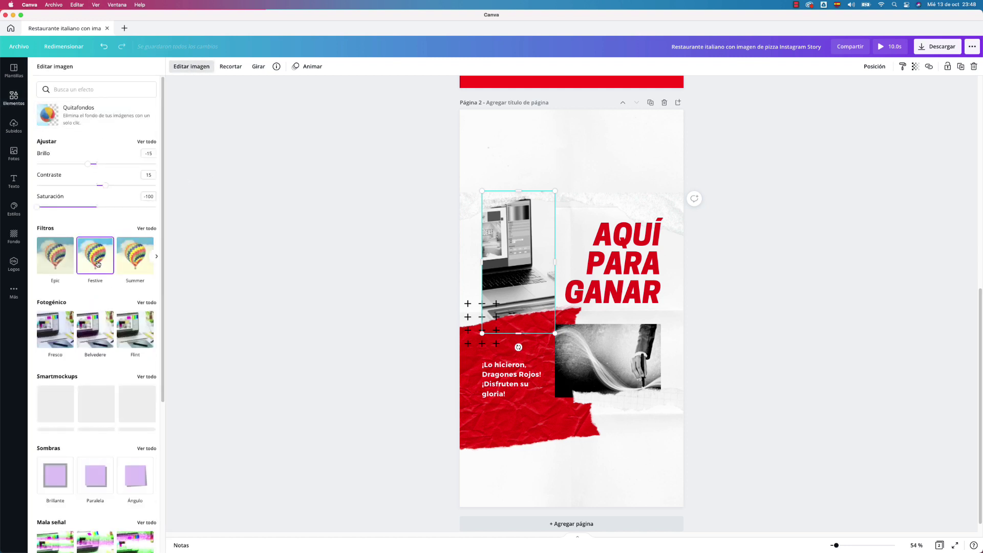
pyautogui.click(50, 255)
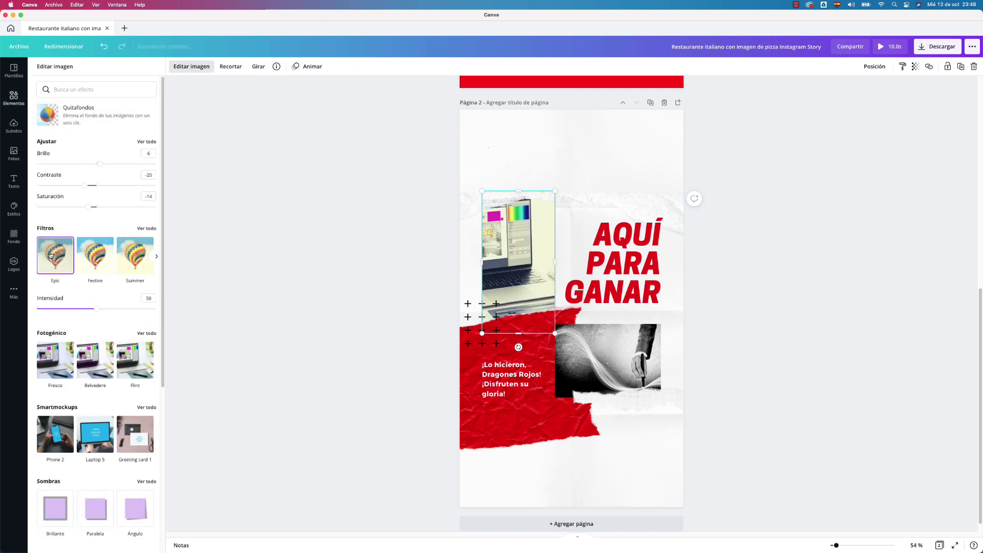
pyautogui.moveTo(55, 330)
pyautogui.press('Tab')
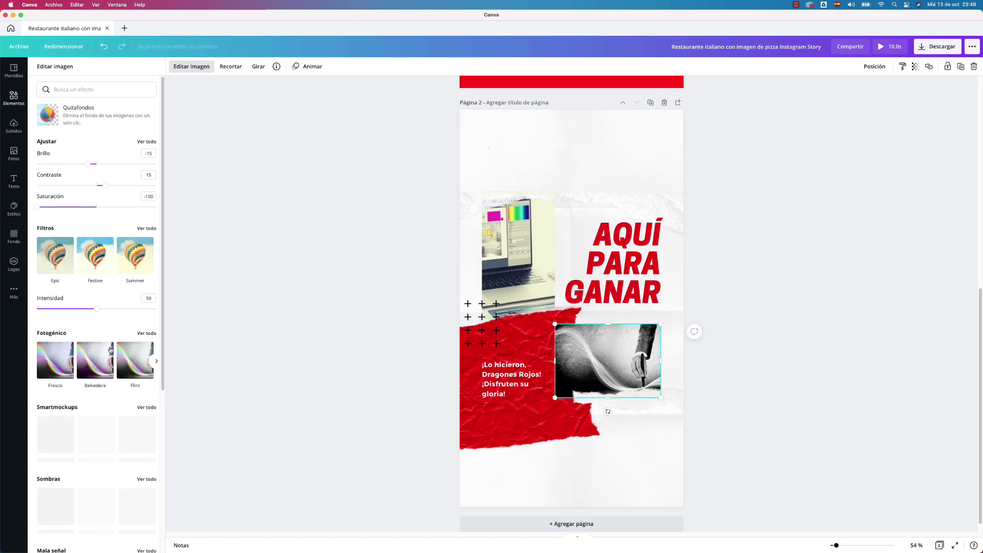
pyautogui.click(47, 353)
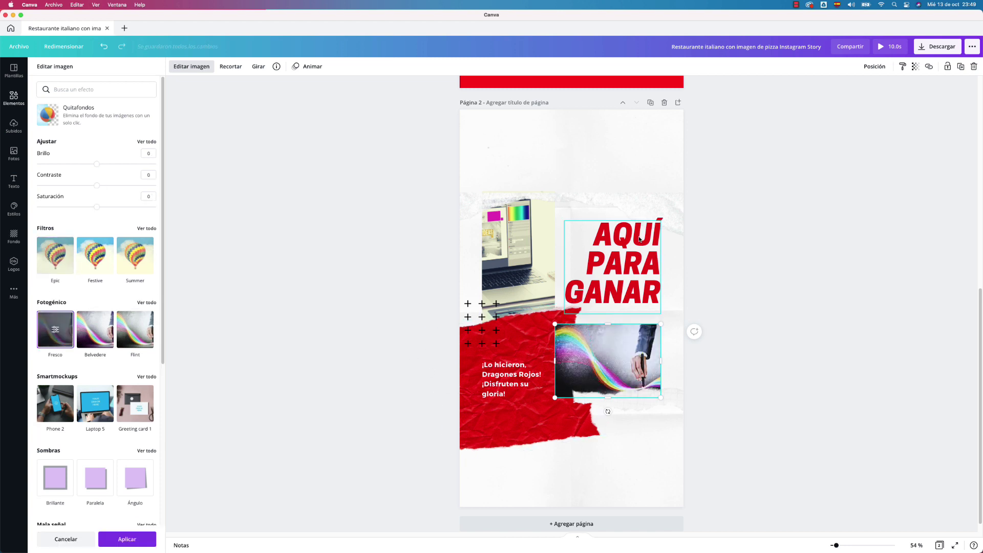
pyautogui.click(510, 388)
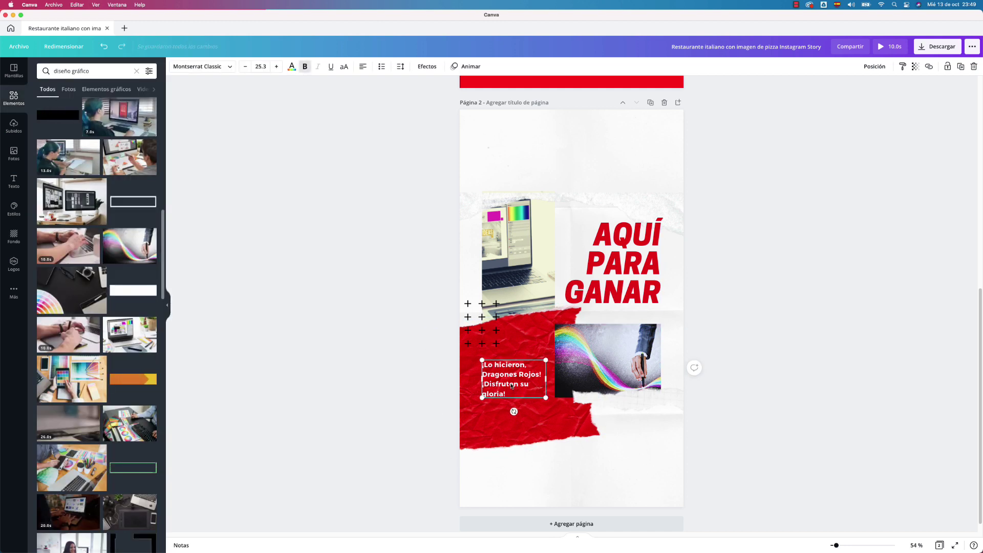
# Retitle the AQUÍ PARA GANAR headline to APRENDE and shrink it to fit one line
pyautogui.click(591, 236)
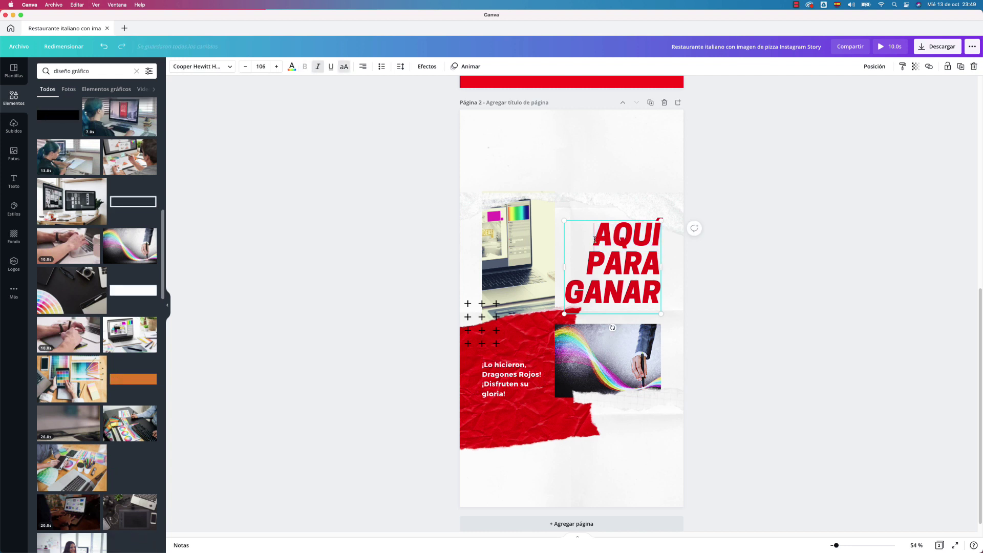
pyautogui.moveTo(595, 239); pyautogui.dragTo(604, 271)
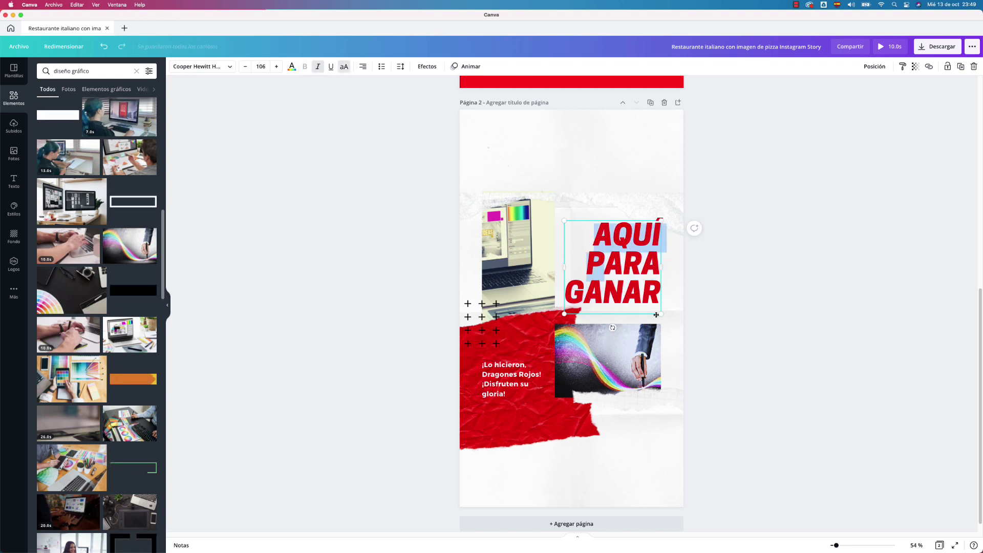
pyautogui.keyDown('shift'); pyautogui.click(660, 294); pyautogui.keyUp('shift')
pyautogui.write('P')
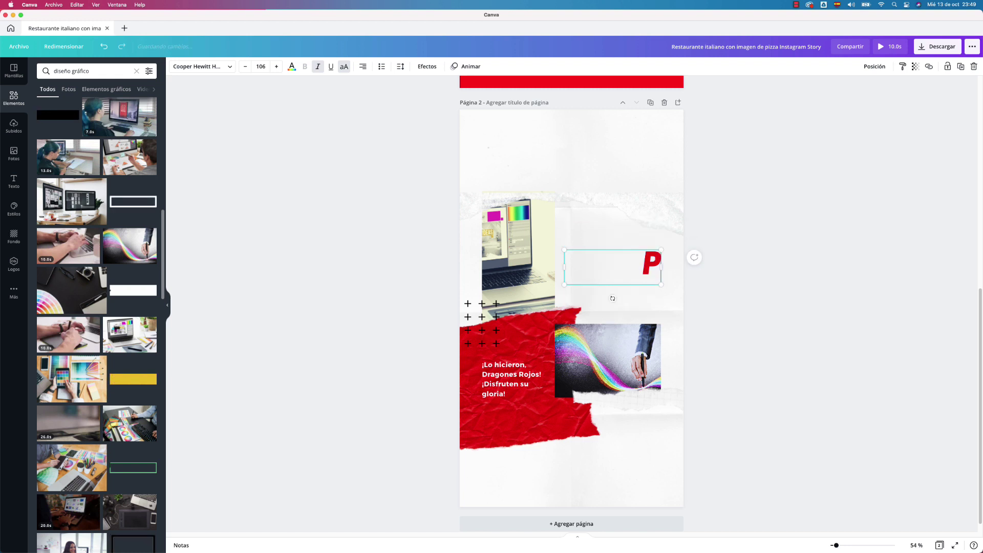
pyautogui.write('RENDE')
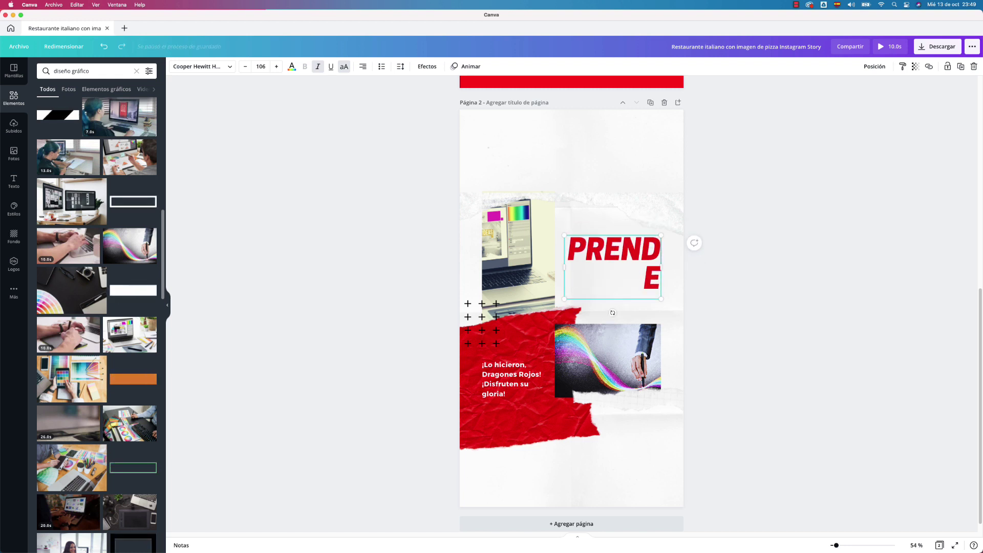
pyautogui.write('A')
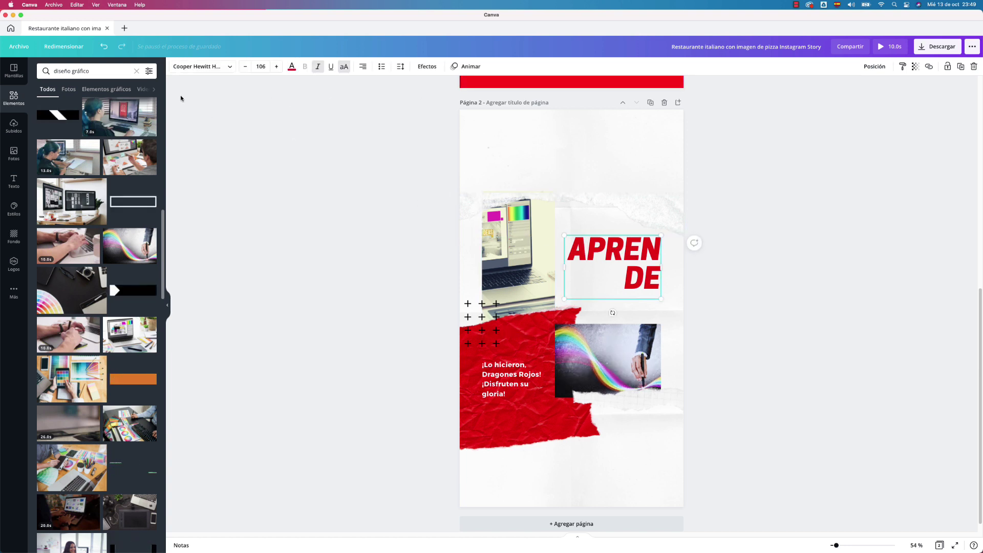
pyautogui.click(246, 67)
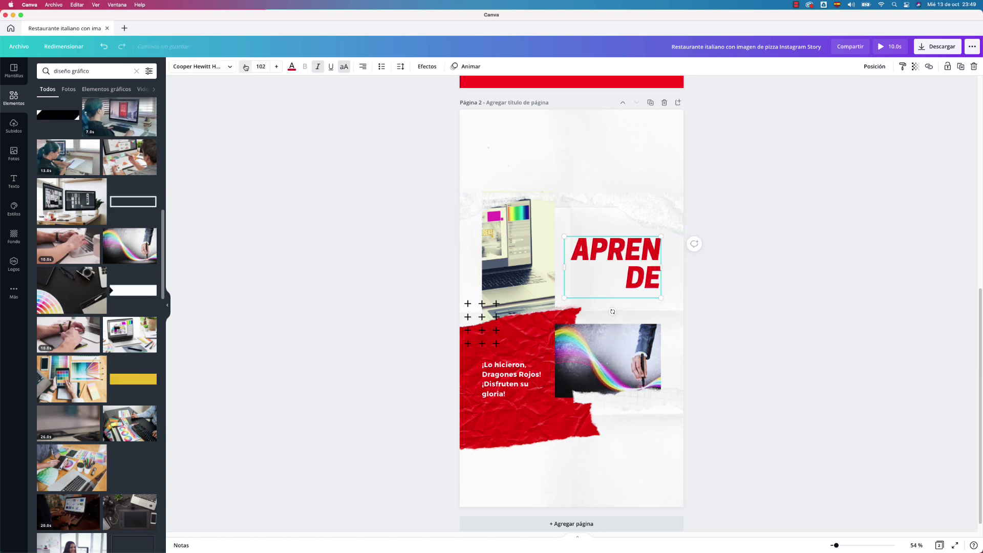
pyautogui.click(246, 67)
pyautogui.click(246, 67)
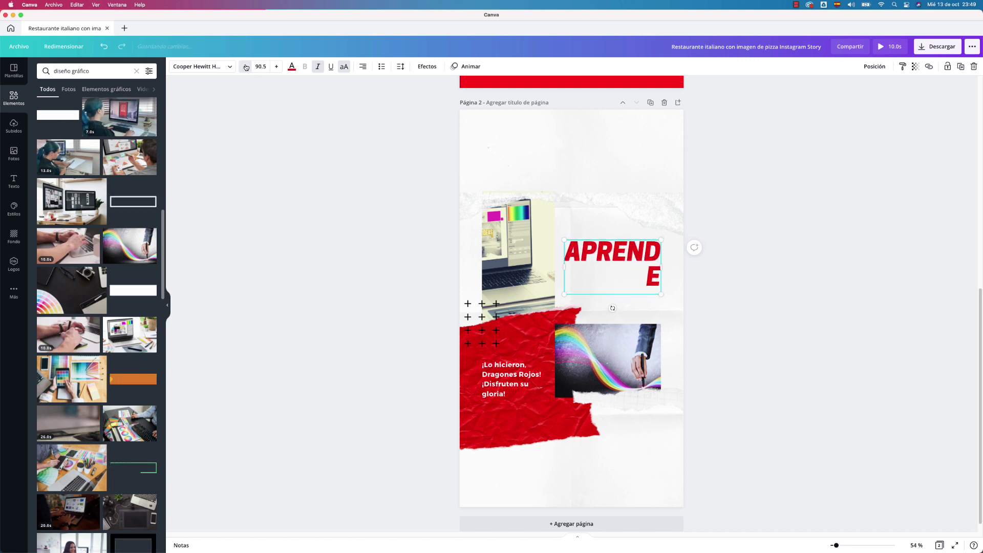
pyautogui.click(246, 67)
pyautogui.click(245, 67)
pyautogui.click(246, 67)
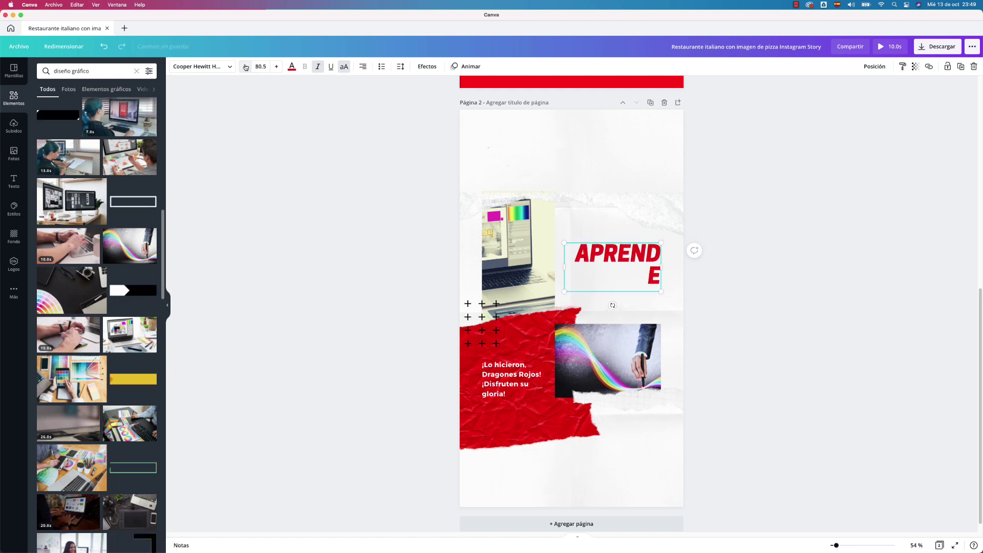
pyautogui.click(246, 67)
pyautogui.click(246, 67)
# Replace the Dragones Rojos caption with 'Tutoriales en Español'
pyautogui.click(505, 381)
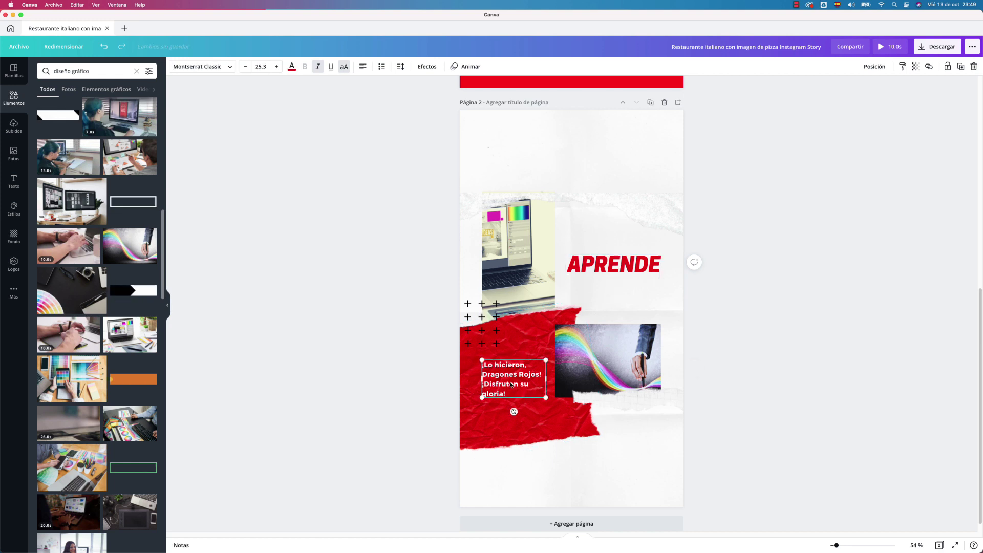
pyautogui.click(506, 382)
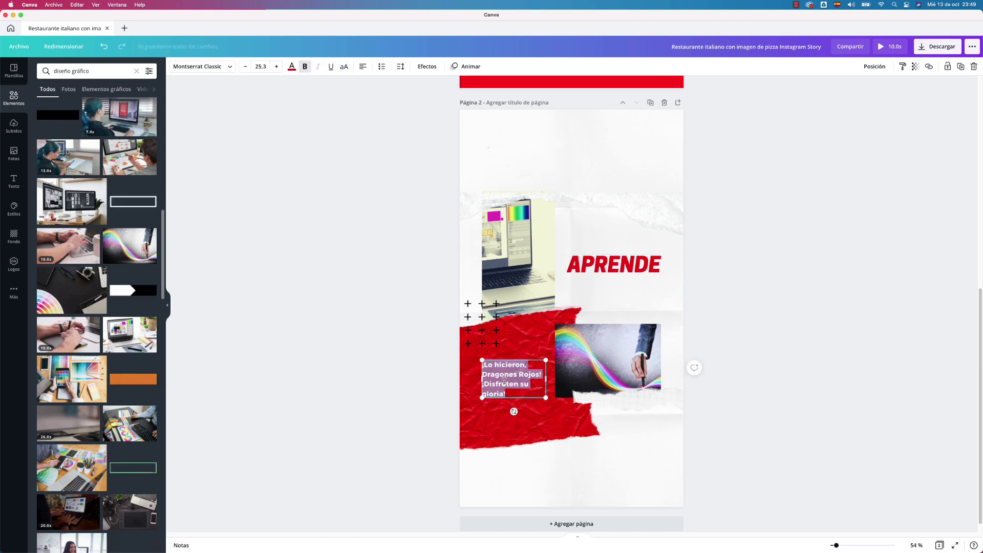
pyautogui.write('Tutor')
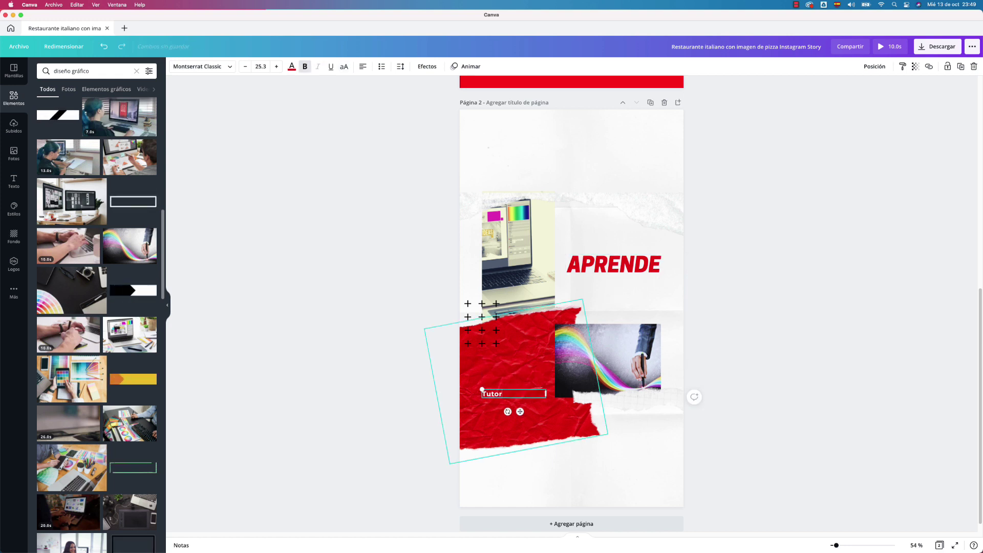
pyautogui.write('iales en Esp')
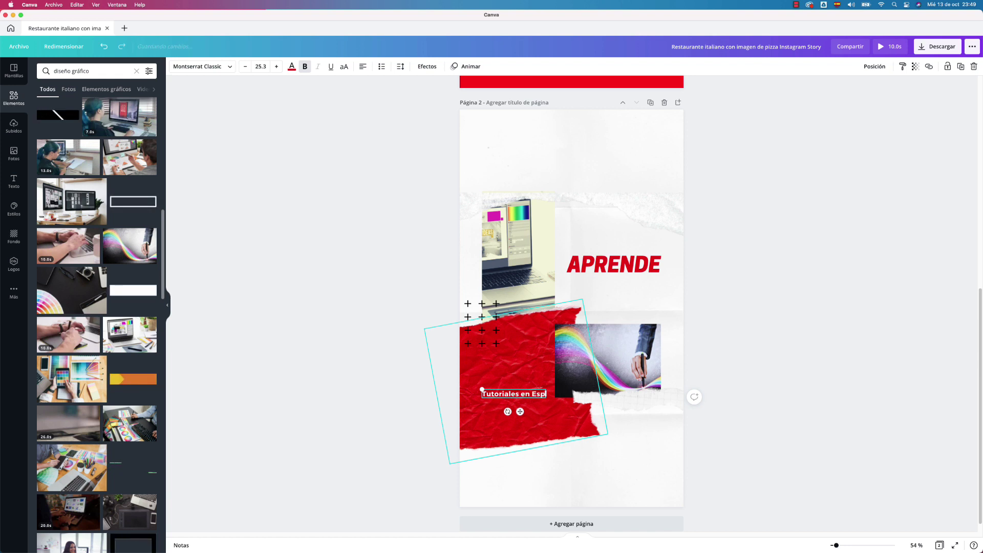
pyautogui.write('año')
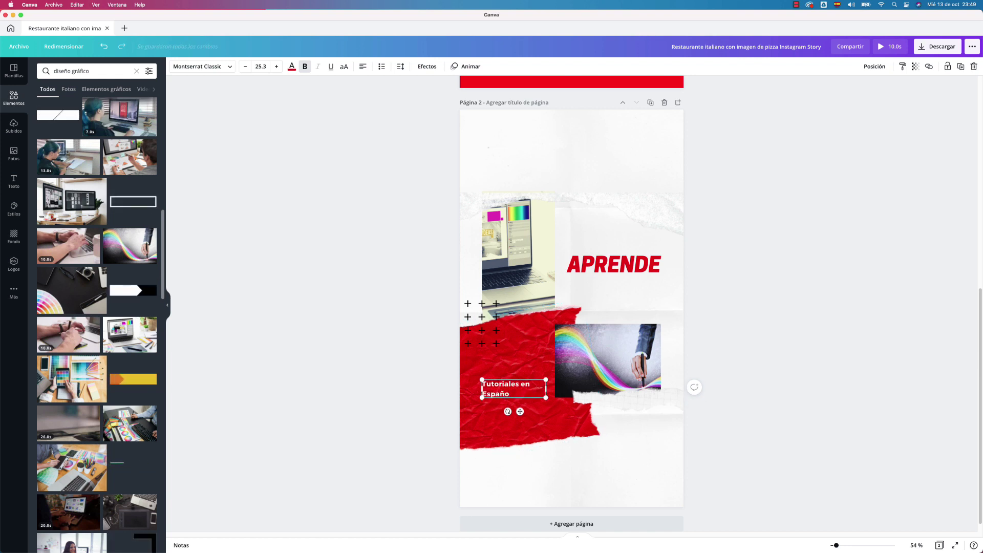
pyautogui.write('l')
pyautogui.click(801, 200)
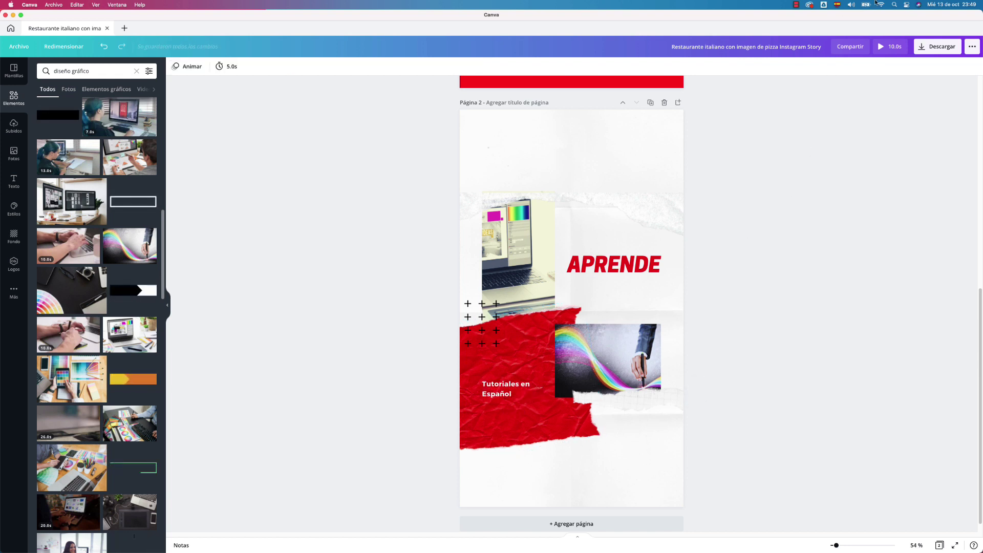
pyautogui.click(890, 47)
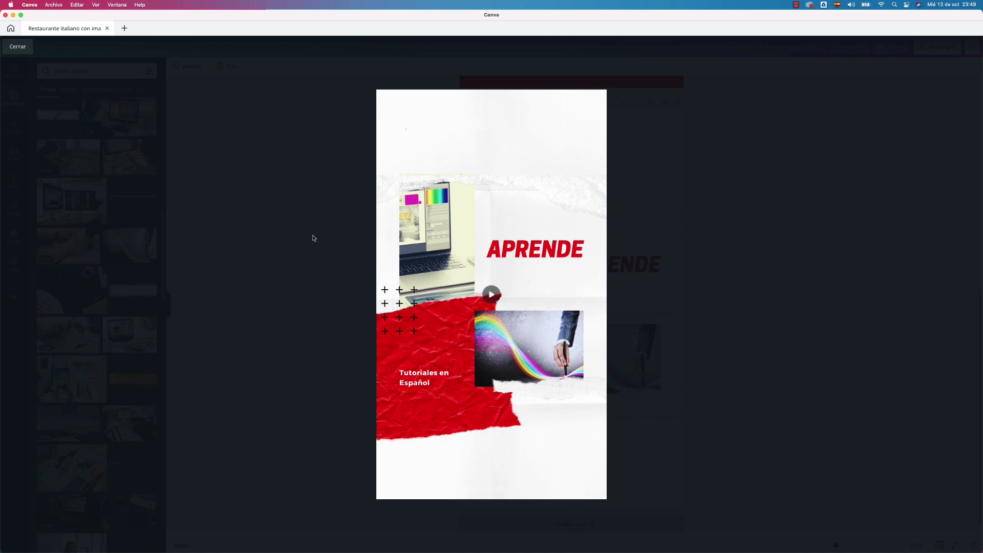
pyautogui.click(255, 252)
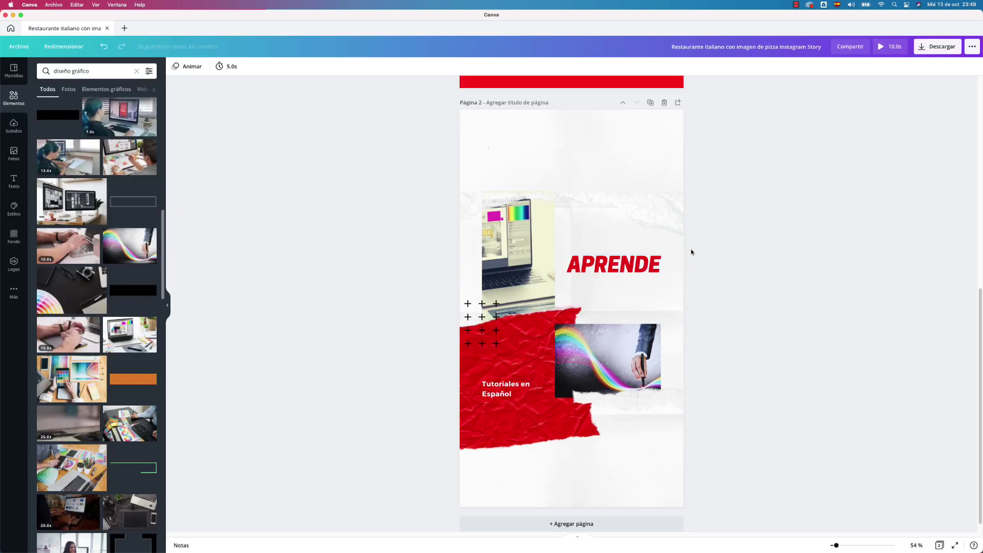
# Give the APRENDE heading and the 'Tutoriales en Español' subtitle the Rodar animation
pyautogui.click(610, 266)
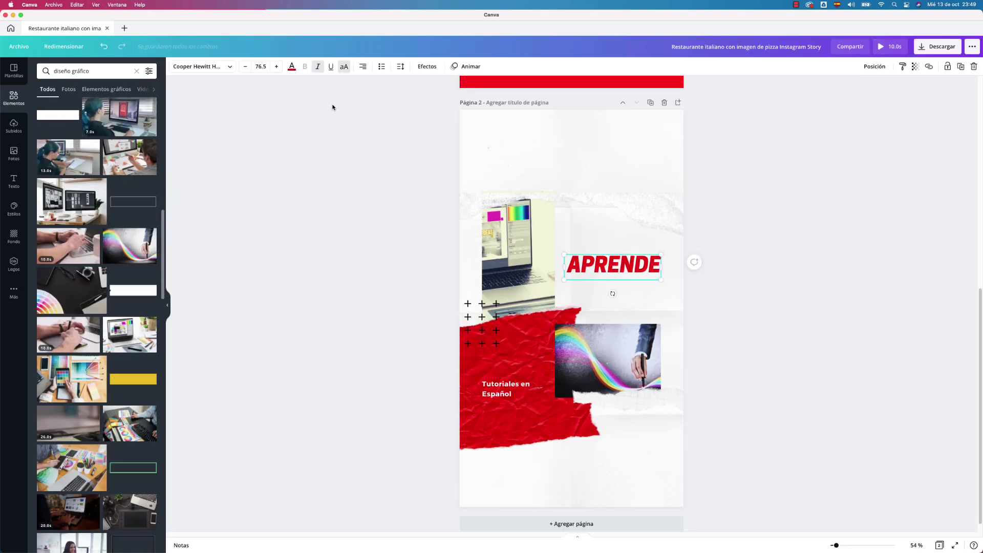
pyautogui.click(466, 67)
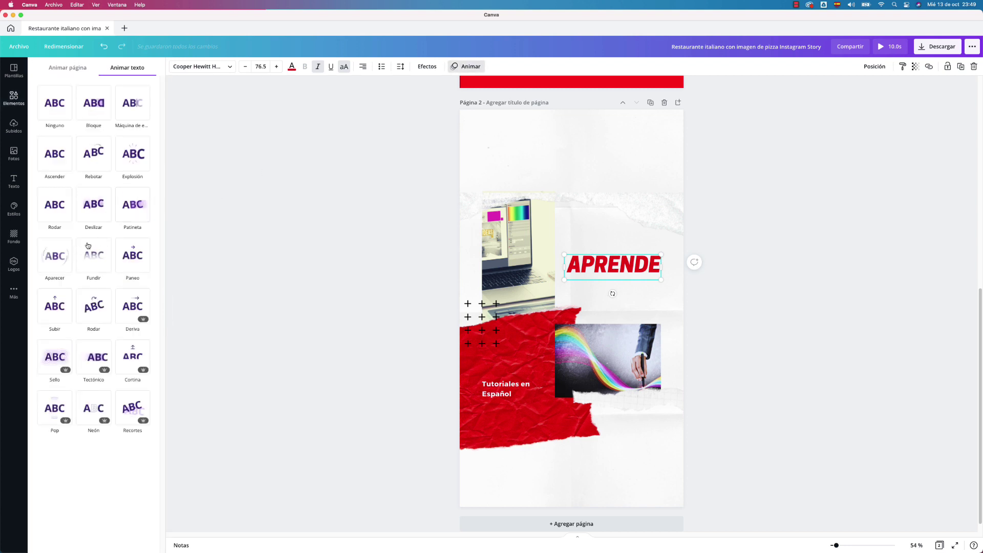
pyautogui.click(55, 255)
pyautogui.click(93, 306)
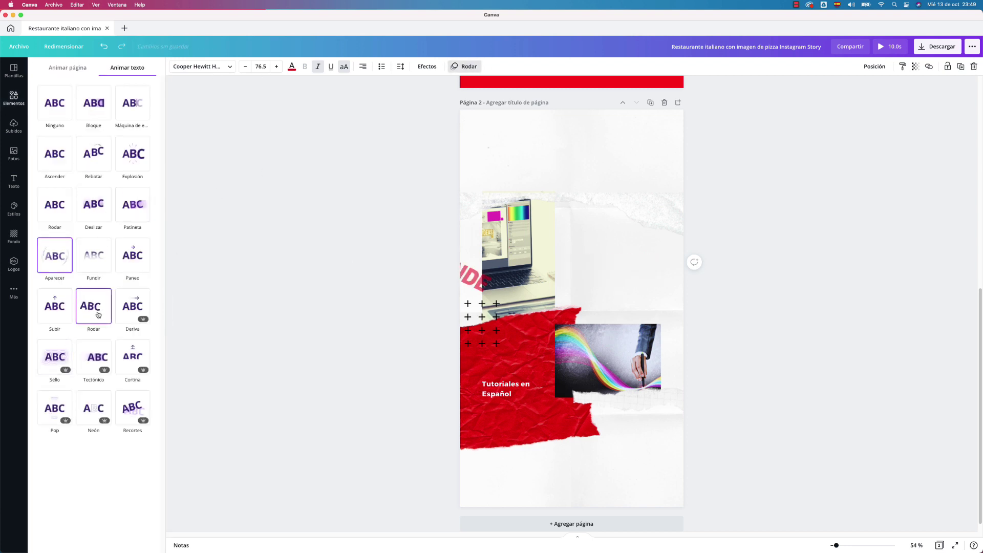
pyautogui.click(503, 392)
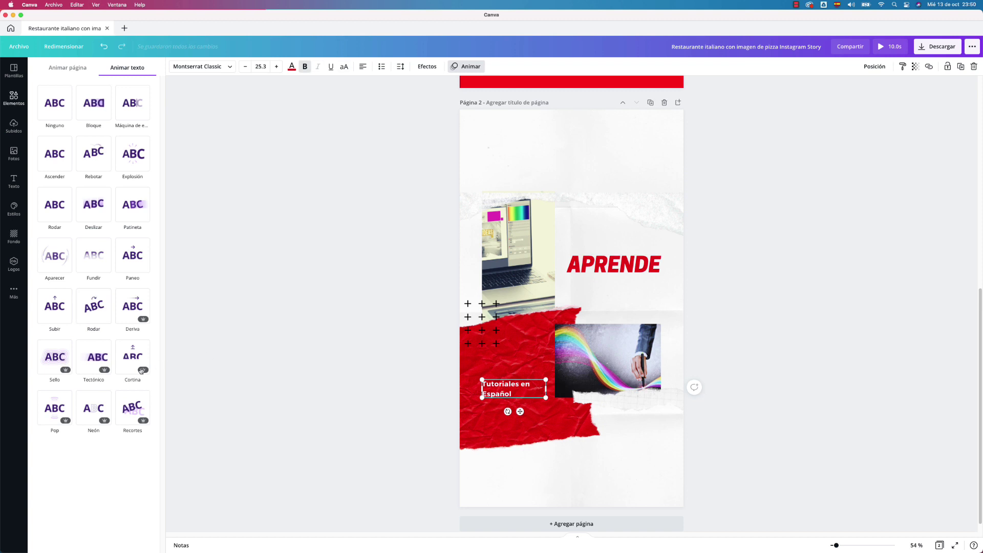
pyautogui.click(122, 306)
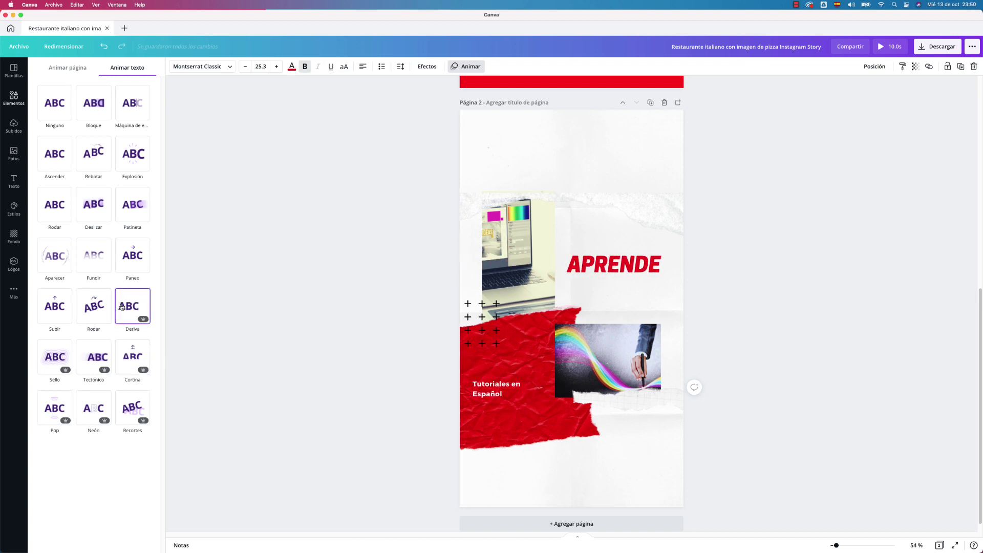
pyautogui.click(94, 306)
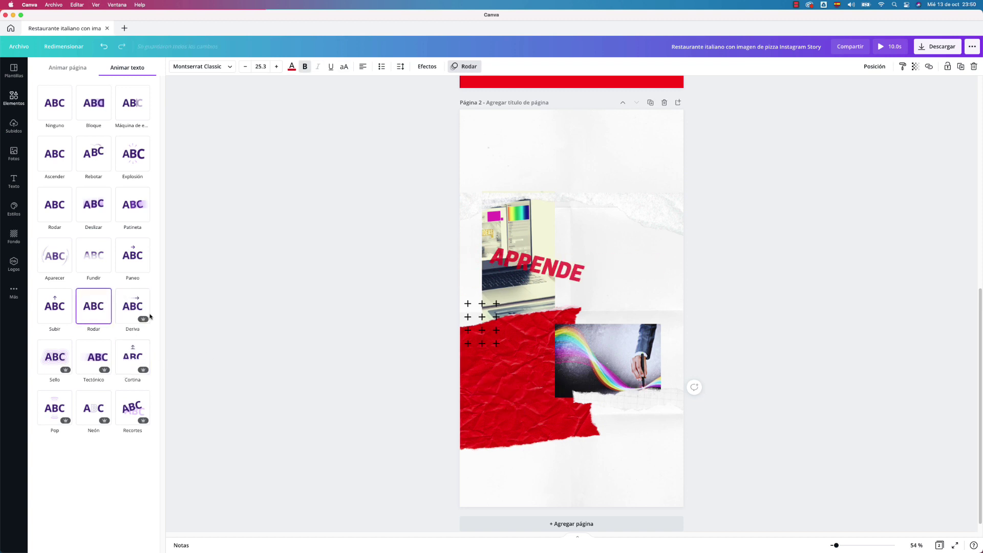
# Give the rainbow pen photo the Sello animation
pyautogui.press('Tab')
pyautogui.click(94, 255)
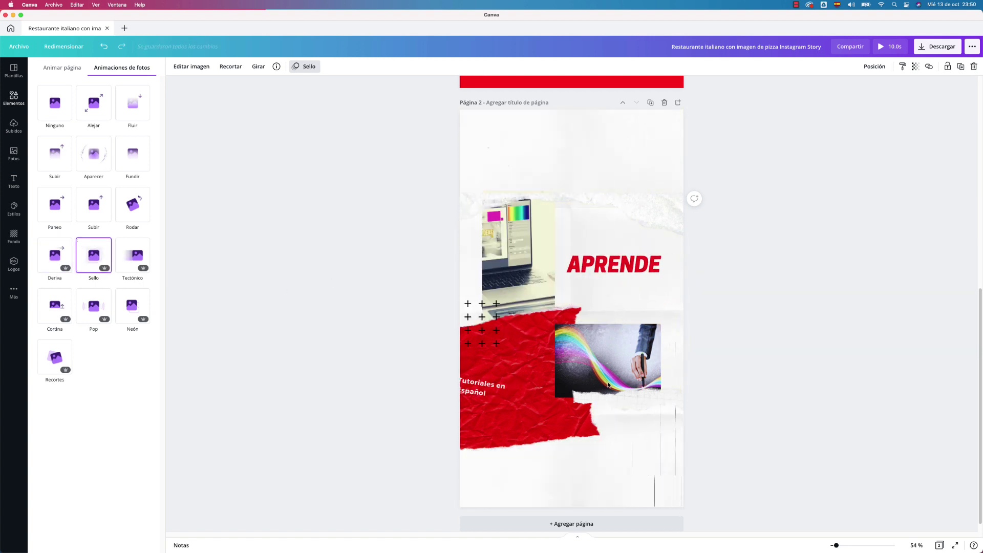
pyautogui.click(55, 256)
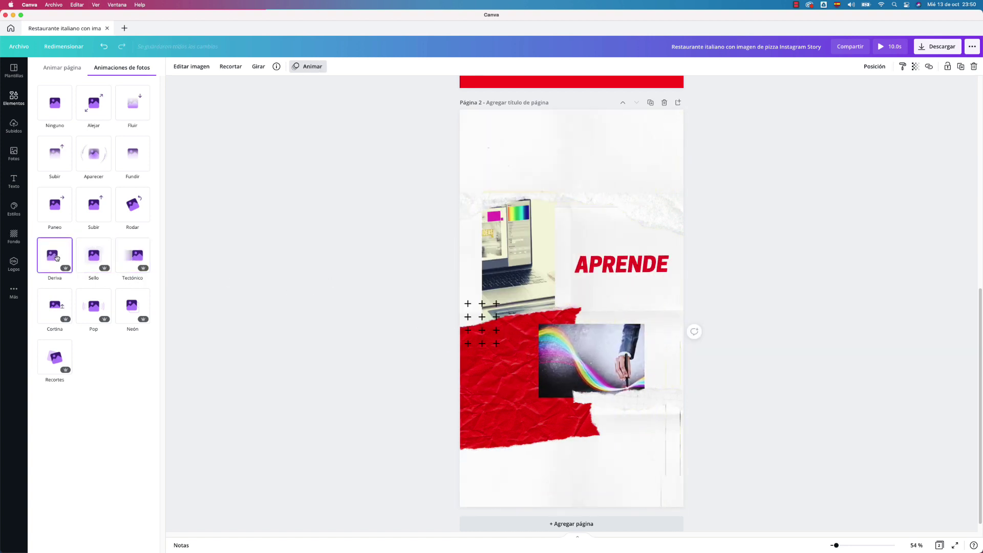
pyautogui.click(92, 256)
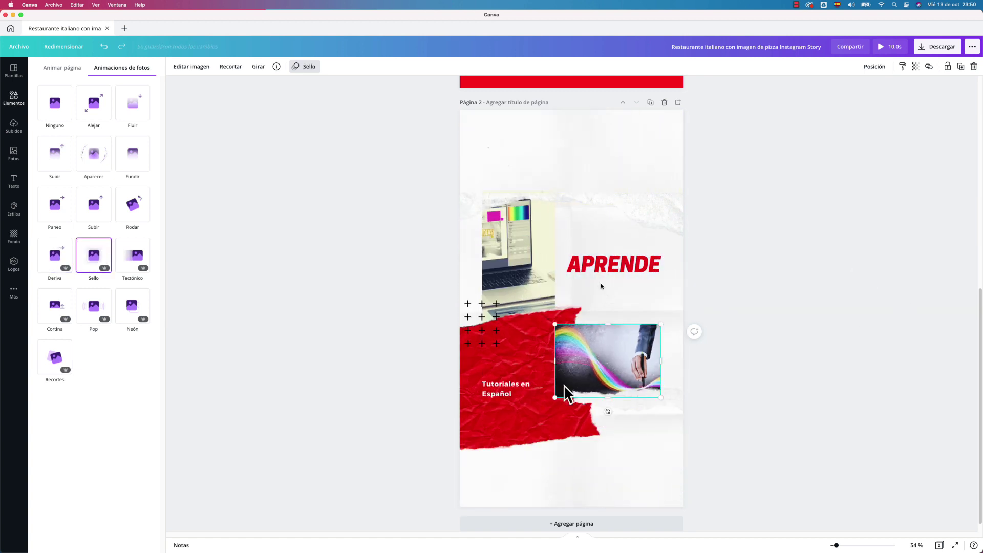
pyautogui.click(931, 49)
pyautogui.press('Escape')
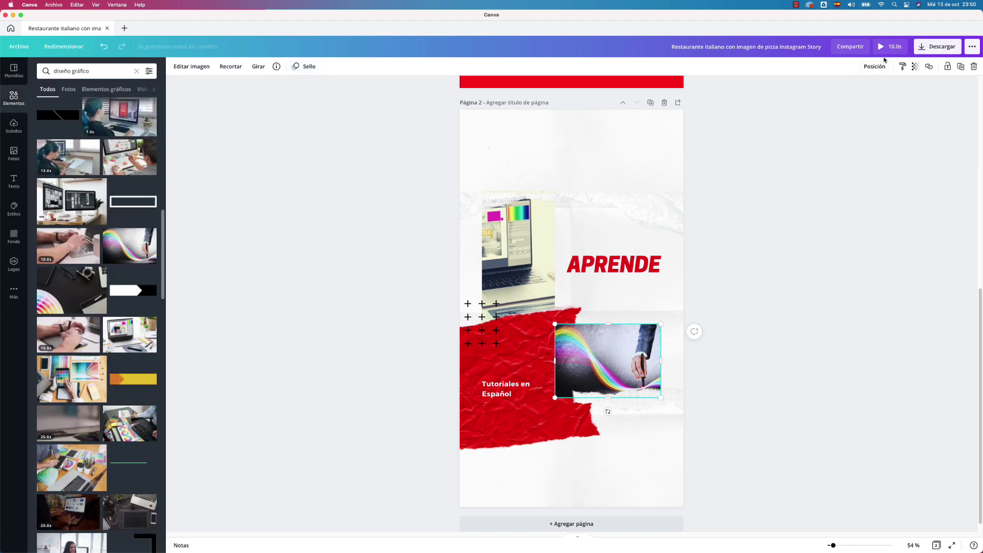
# Preview the story full-screen, then download all pages as the MP4 video historia.mp4
pyautogui.click(895, 48)
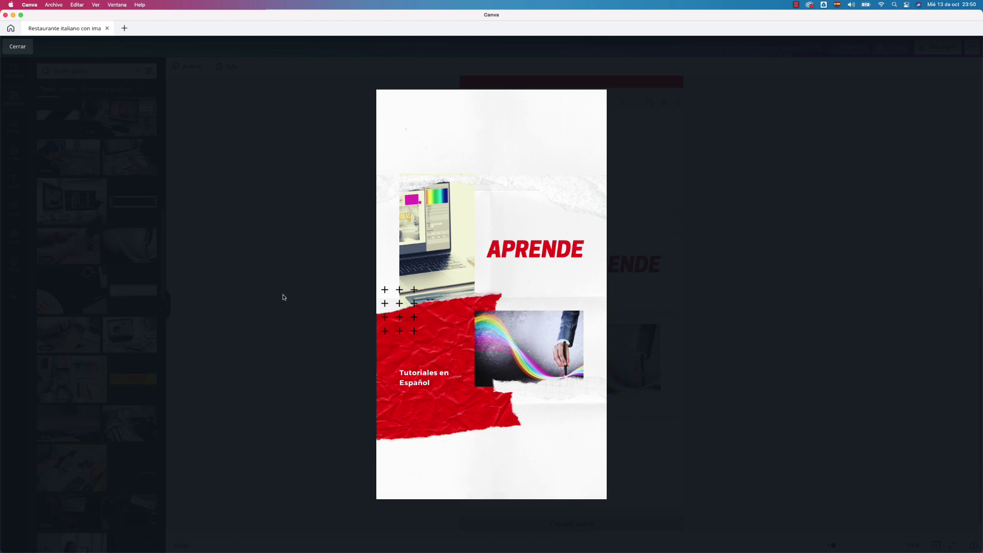
pyautogui.press('Escape')
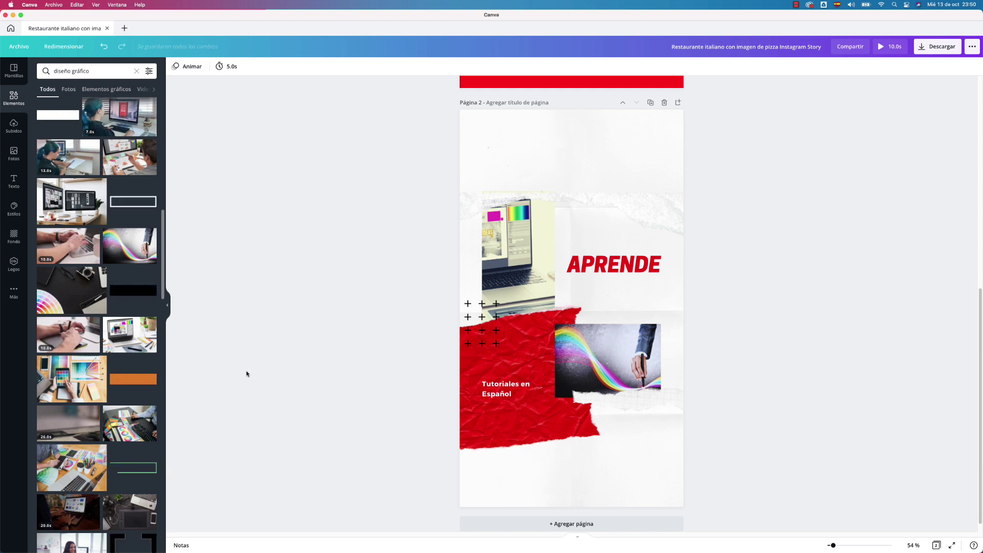
pyautogui.click(935, 45)
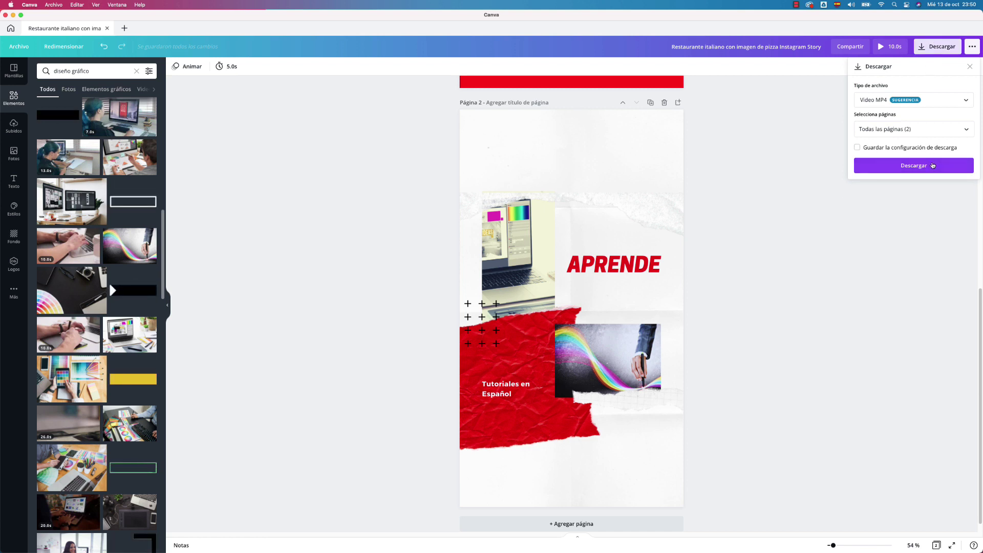
pyautogui.click(914, 165)
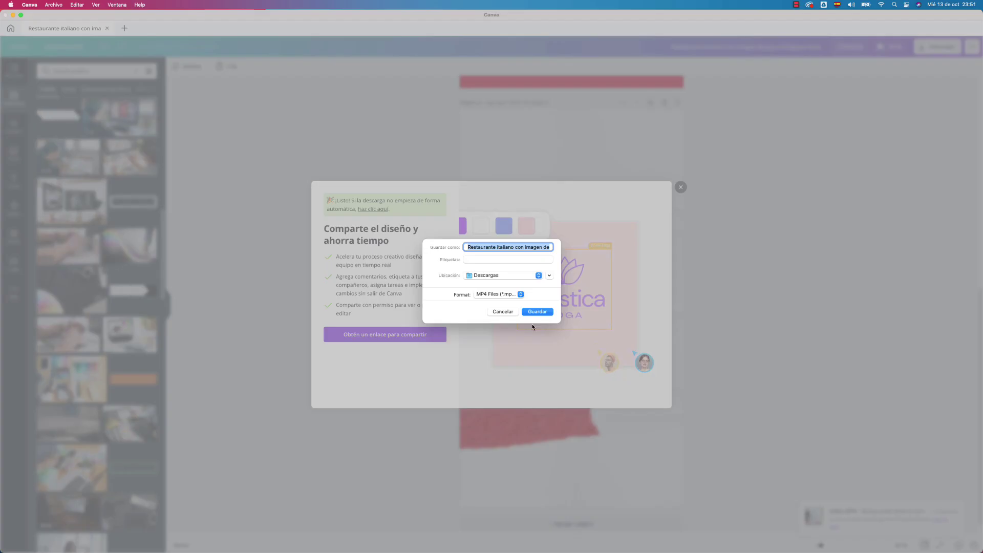
pyautogui.write('historia.mp4')
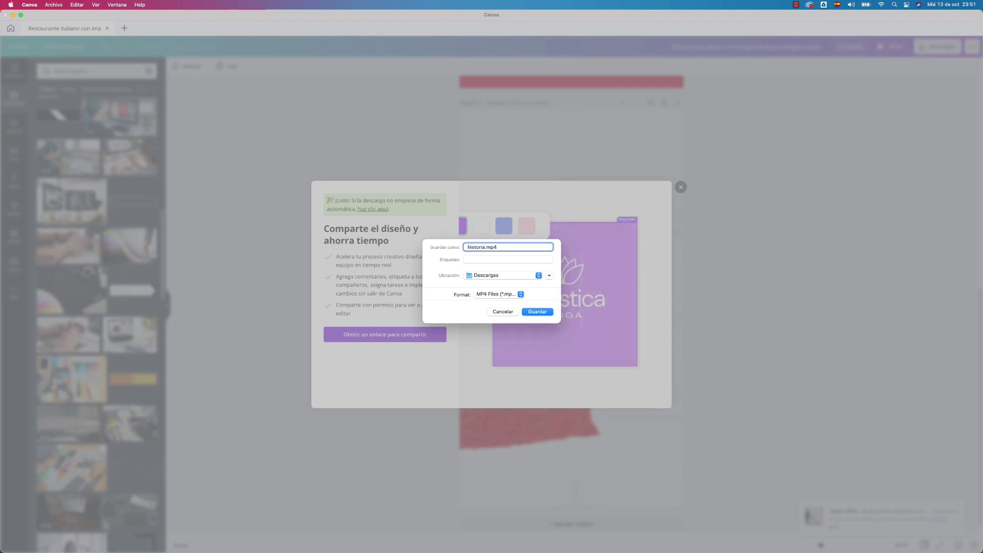
pyautogui.press('Return')
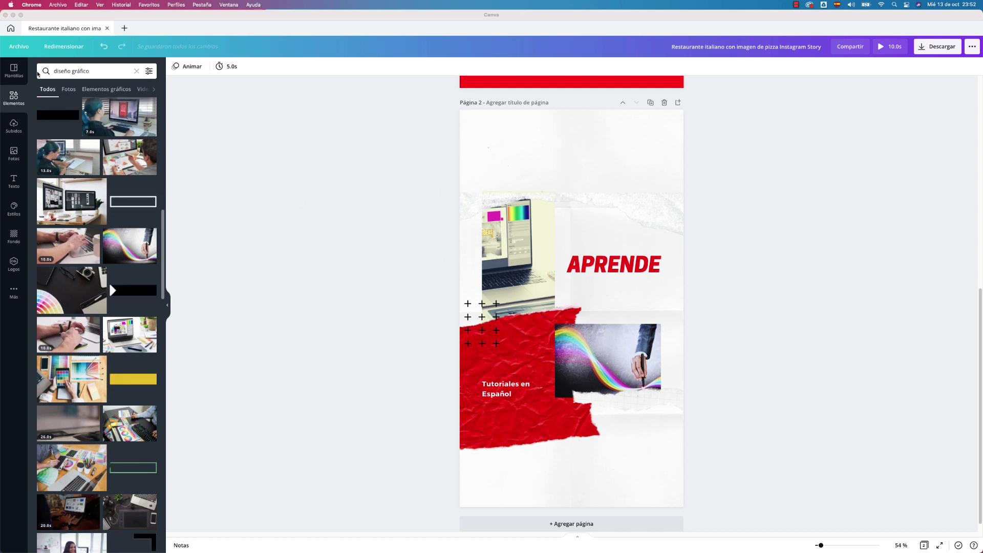
# From the Canva home page, search 'inst' and open the Reel de videos de Instagram templates
pyautogui.click(7, 33)
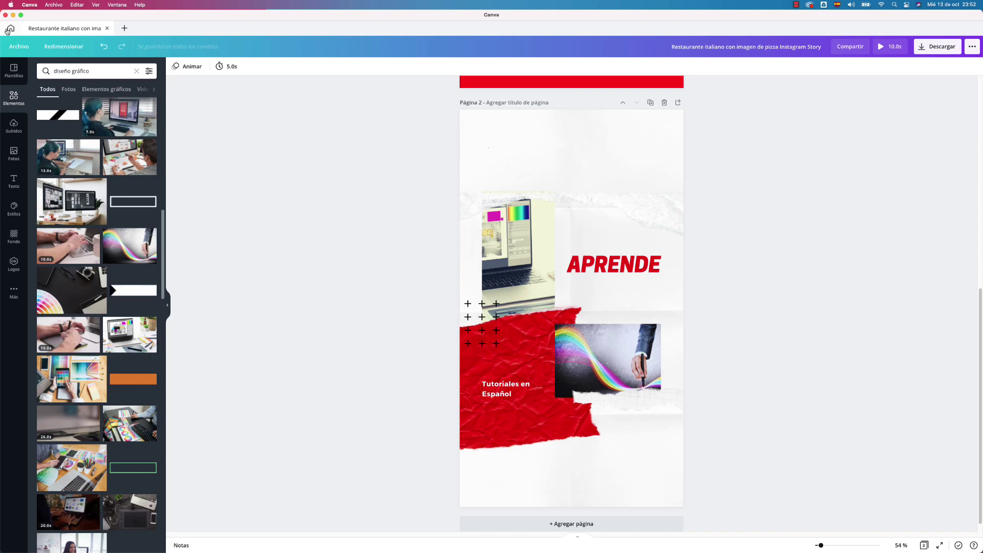
pyautogui.click(7, 32)
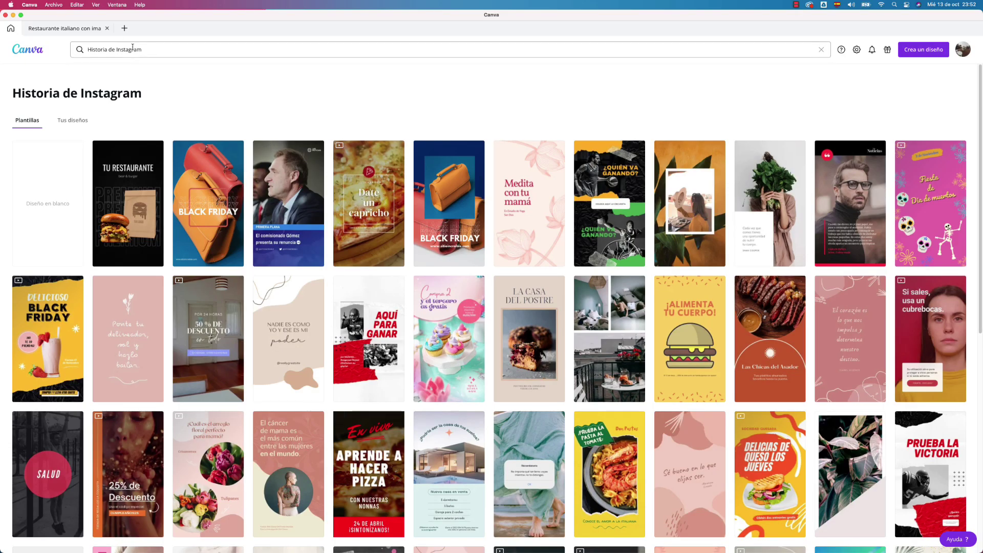
pyautogui.click(163, 50)
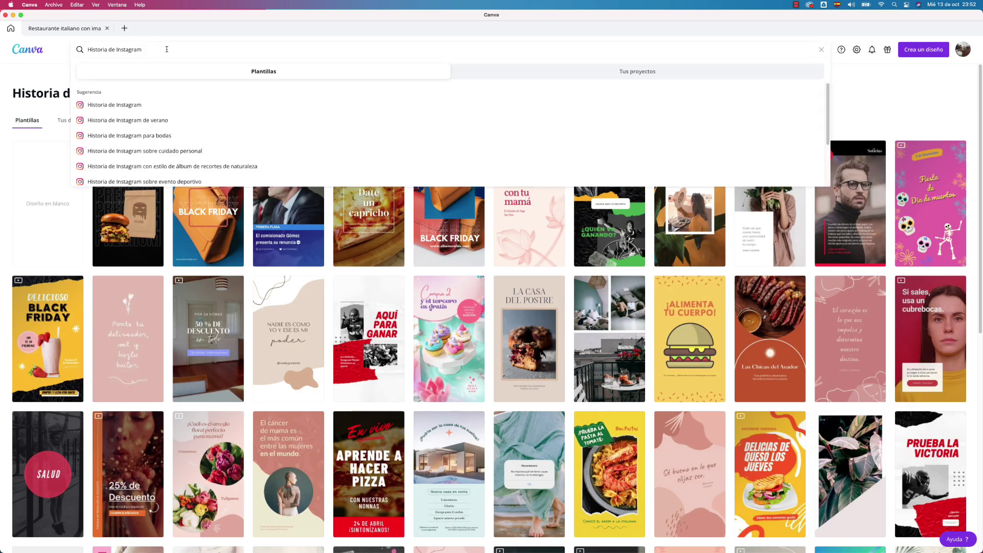
pyautogui.moveTo(166, 49); pyautogui.dragTo(69, 53)
pyautogui.write('inst')
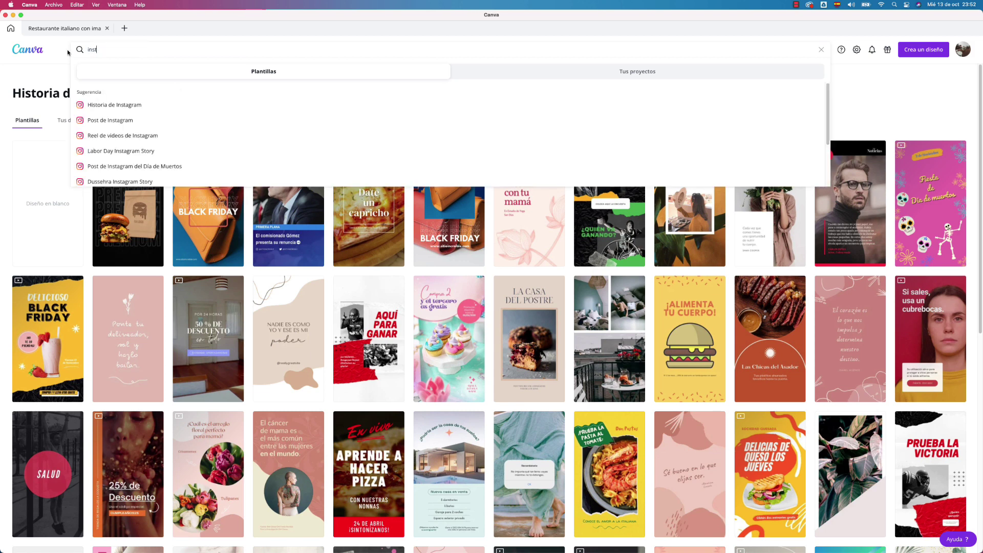
pyautogui.click(133, 135)
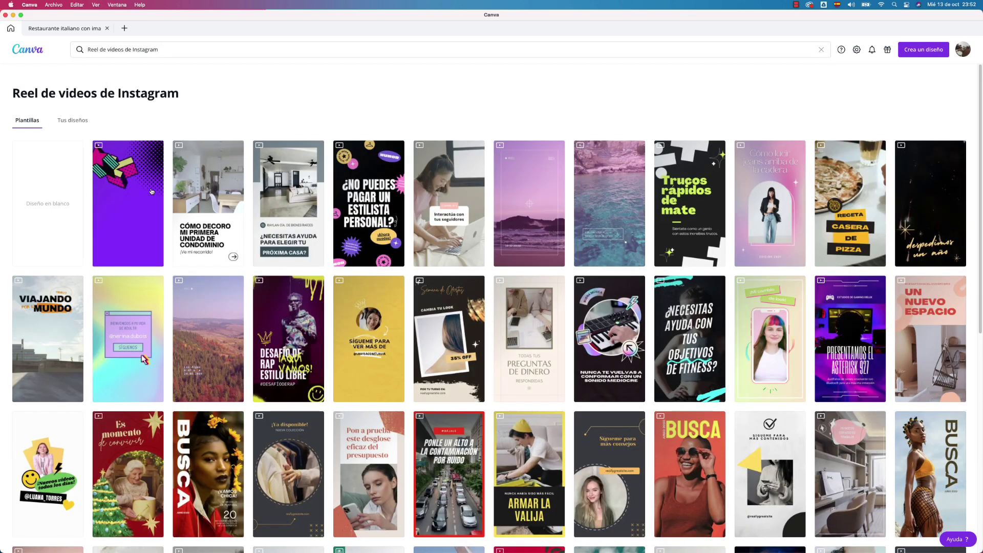
pyautogui.moveTo(128, 204)
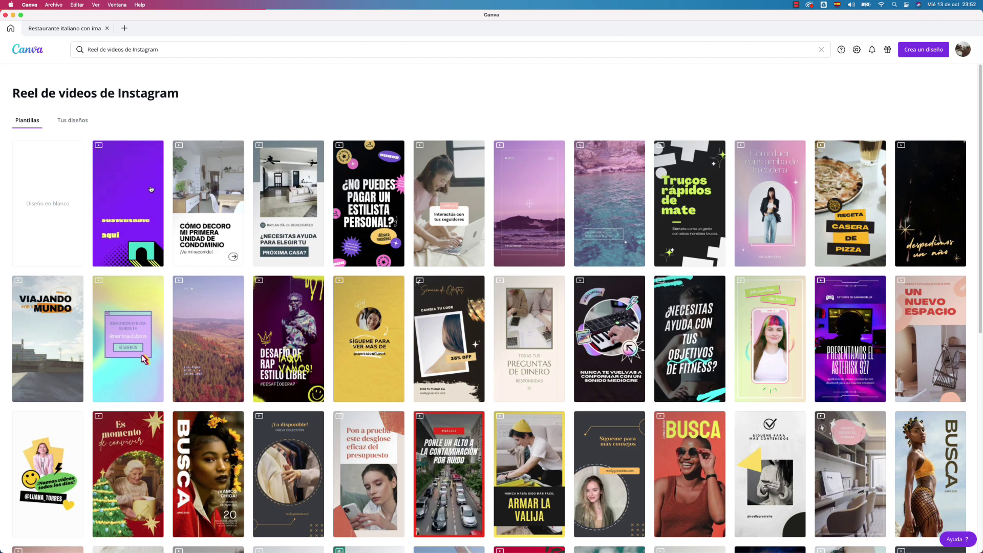
# Open the purple pop-art 'Prendas Milenio' reel template and scrub playback to page 2
pyautogui.click(129, 217)
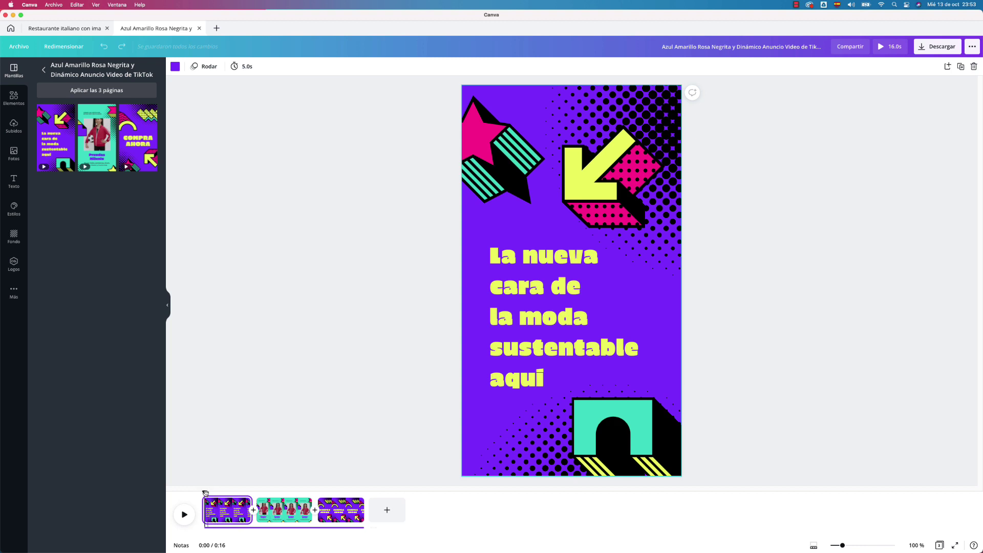
pyautogui.moveTo(205, 493)
pyautogui.mouseDown()
pyautogui.moveTo(365, 486)
pyautogui.moveTo(211, 493)
pyautogui.moveTo(280, 493)
pyautogui.mouseUp()
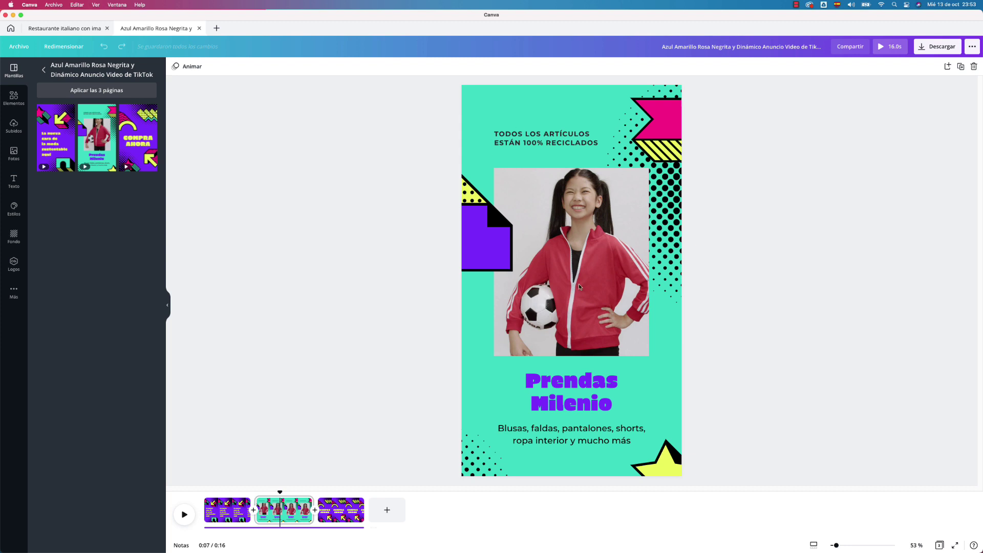
# On page 1, recolour the arrow graphic's pink areas red and its yellow fill white
pyautogui.click(226, 512)
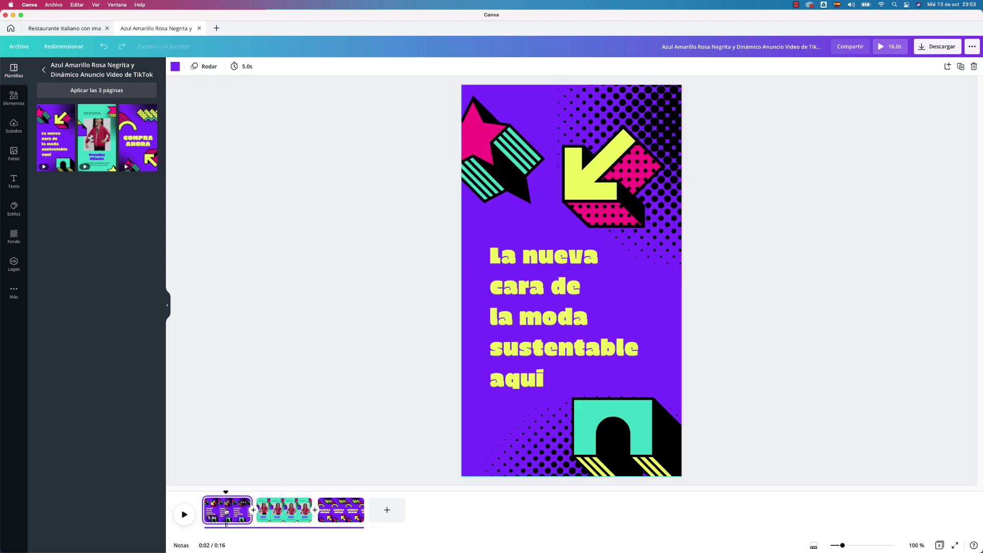
pyautogui.doubleClick(591, 177)
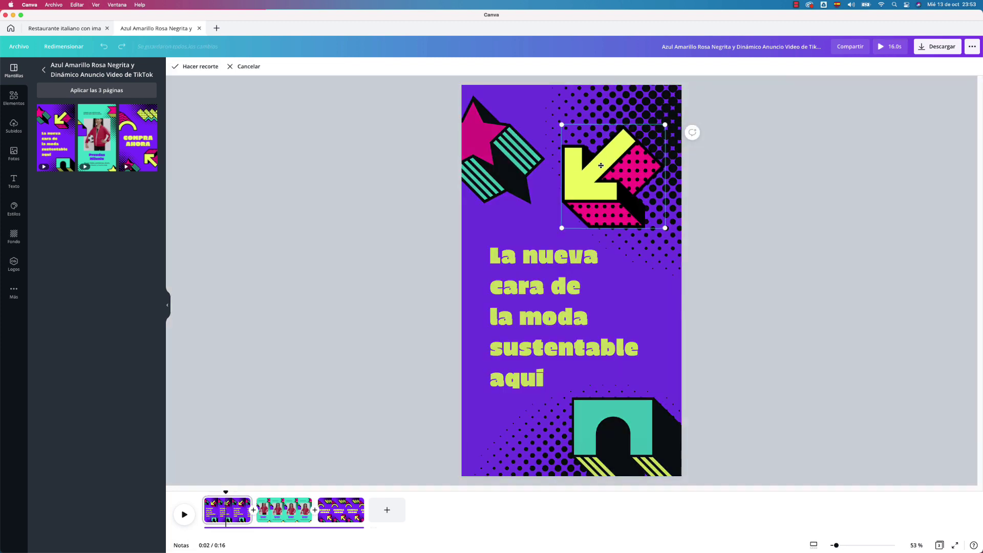
pyautogui.press('Return')
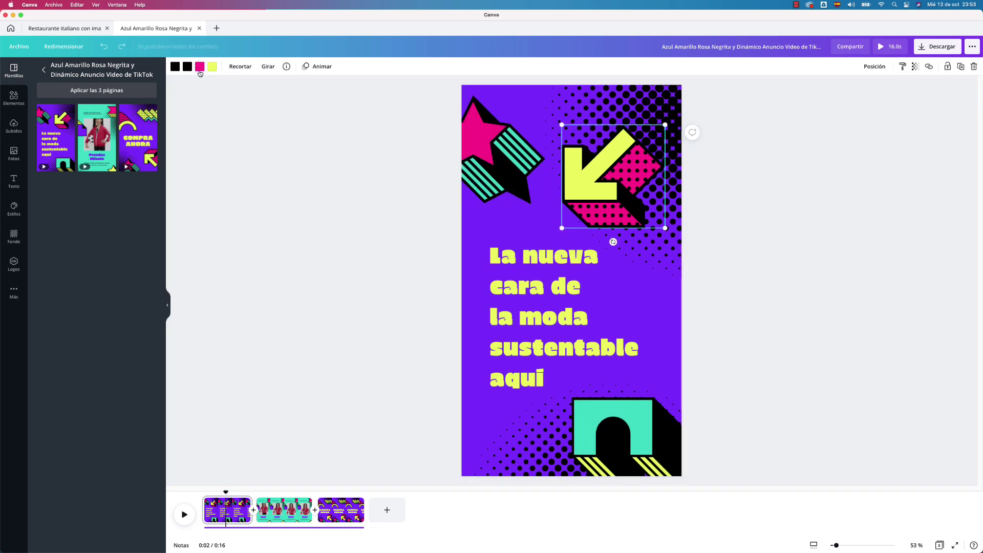
pyautogui.click(200, 66)
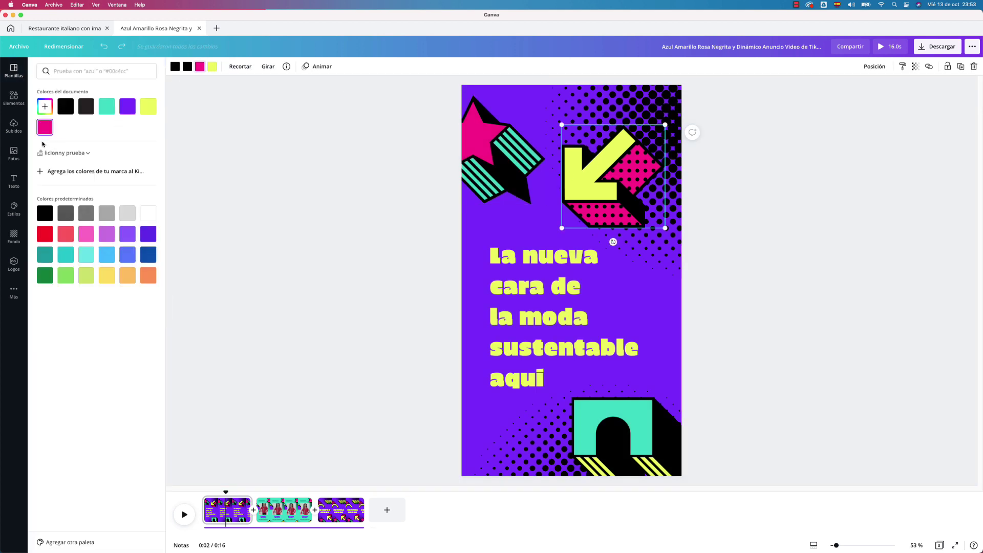
pyautogui.click(44, 235)
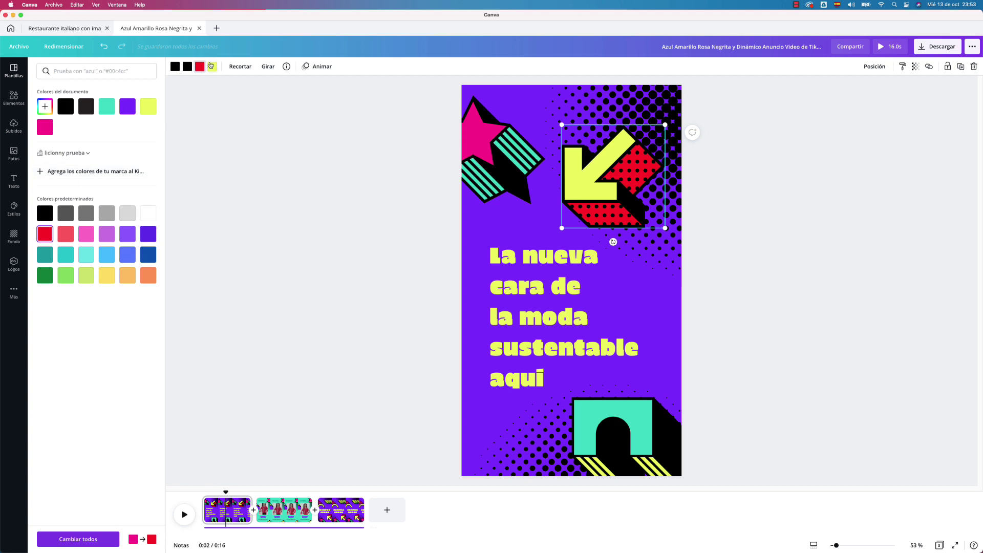
pyautogui.click(211, 67)
pyautogui.click(154, 211)
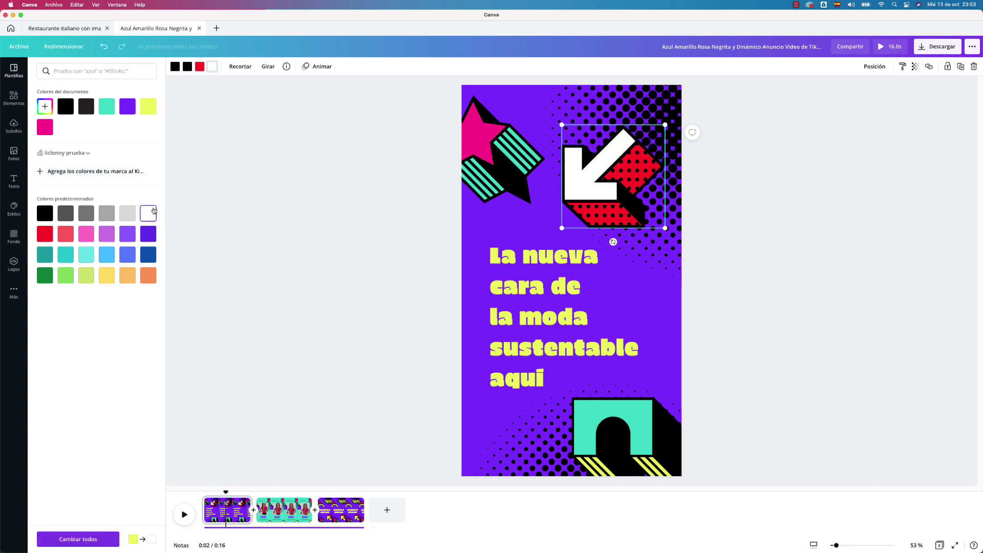
pyautogui.press('Escape')
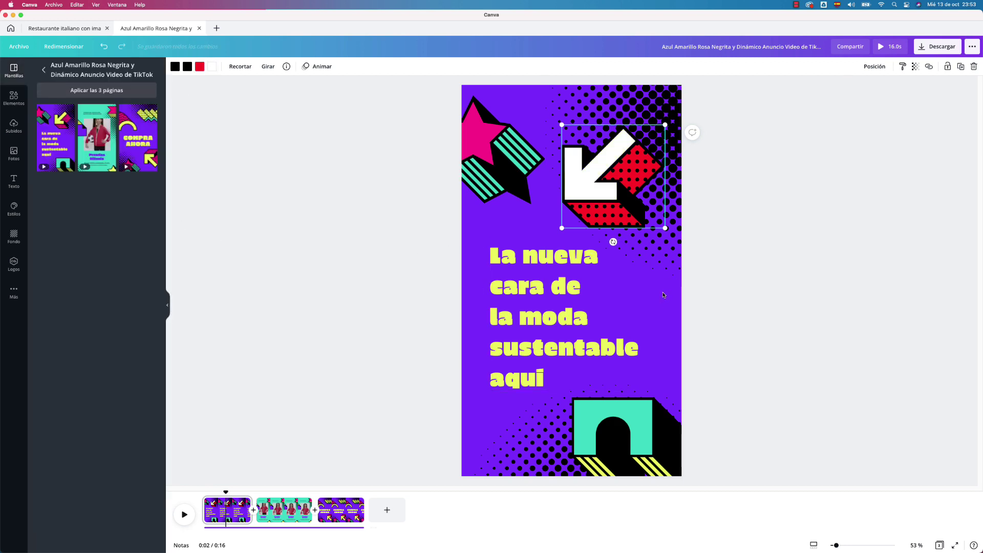
# Change the page 1 background from purple to dark grey
pyautogui.click(674, 296)
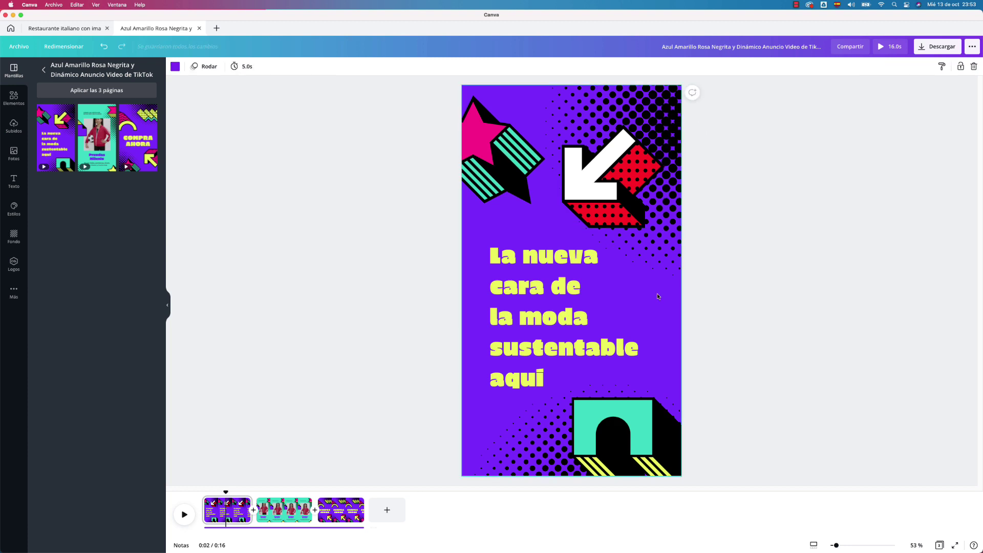
pyautogui.click(175, 67)
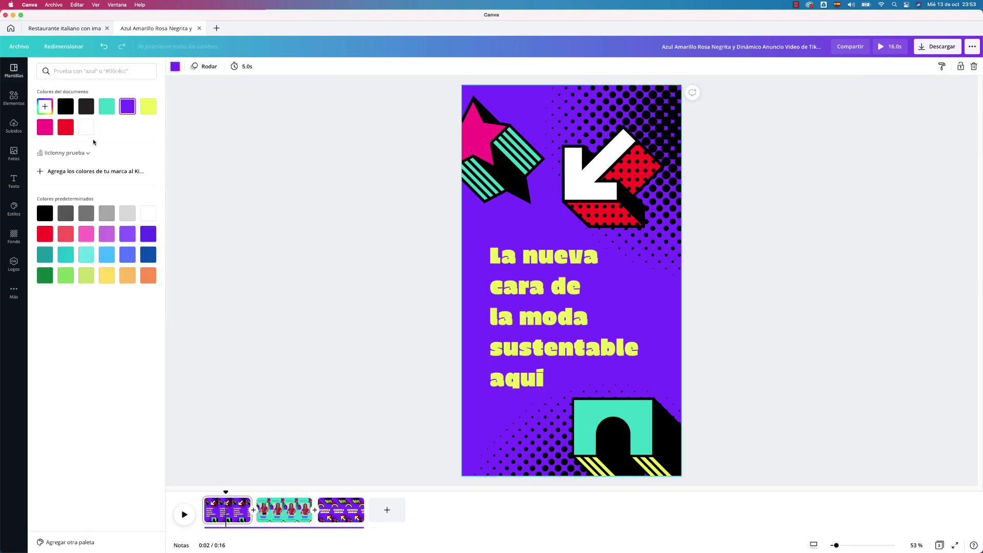
pyautogui.click(148, 215)
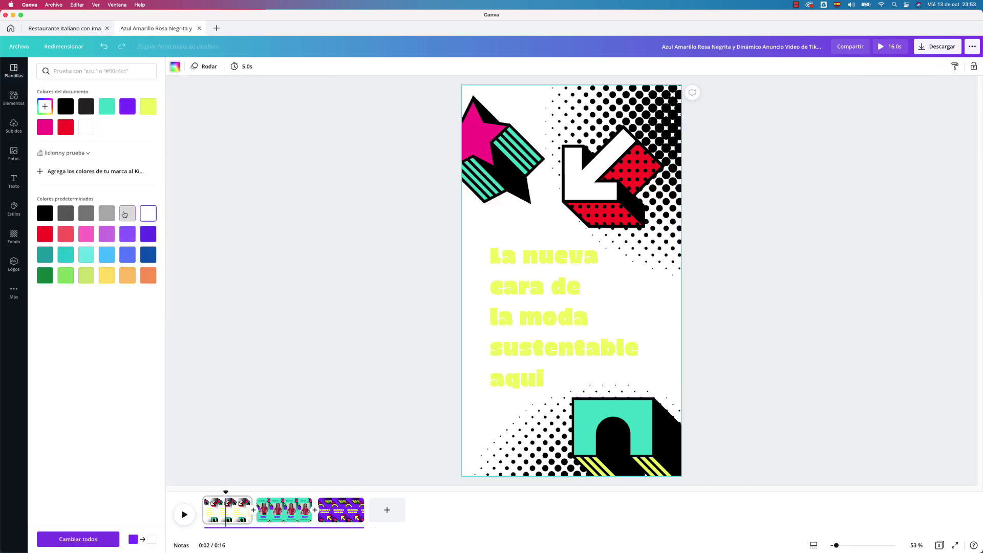
pyautogui.click(126, 214)
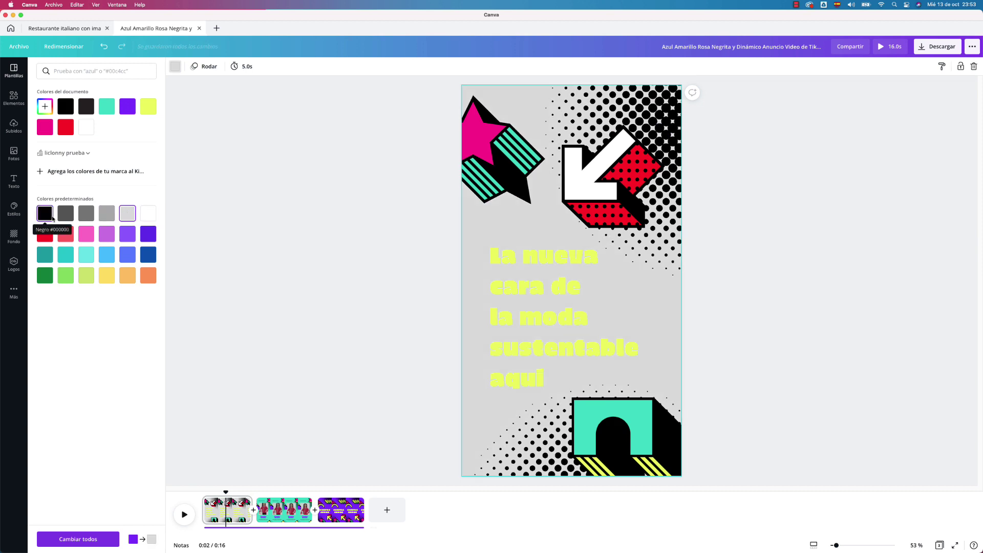
pyautogui.click(65, 217)
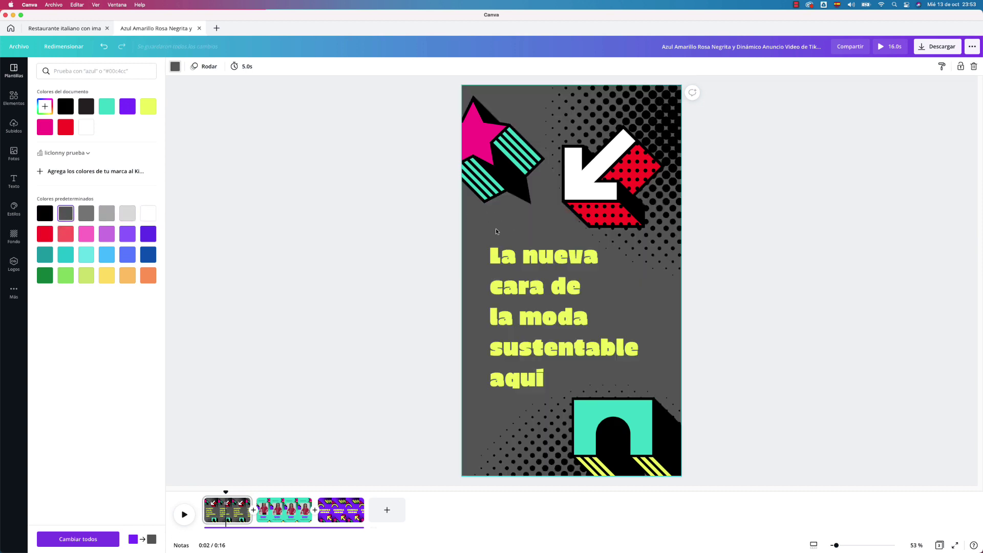
# Recolour the star red with white stripes instead of pink and teal
pyautogui.click(478, 172)
pyautogui.doubleClick(479, 140)
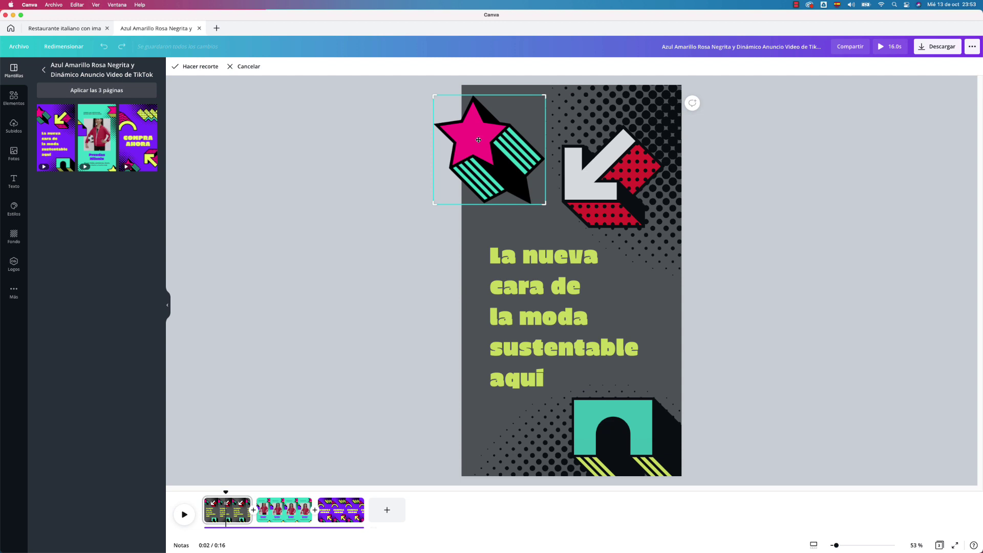
pyautogui.press('Return')
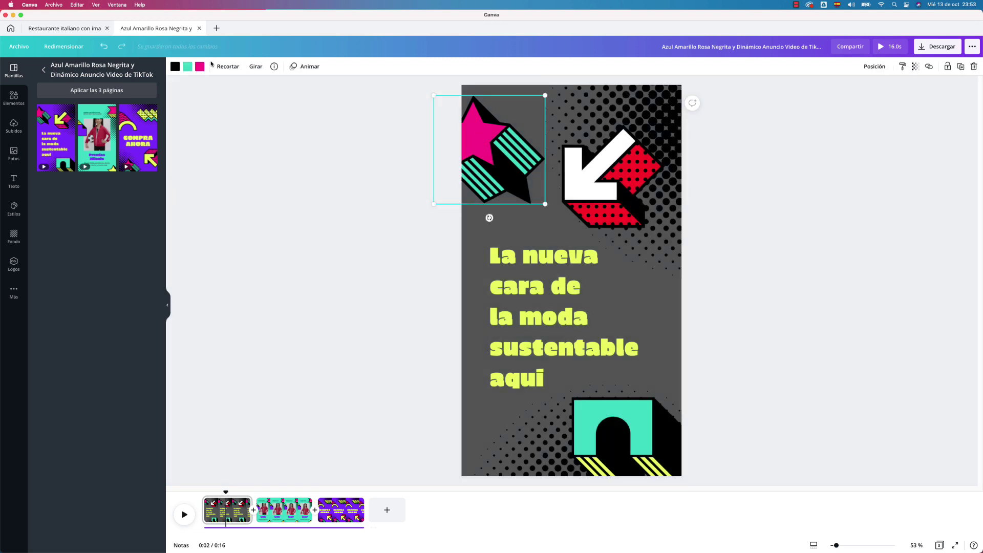
pyautogui.click(200, 66)
pyautogui.click(90, 131)
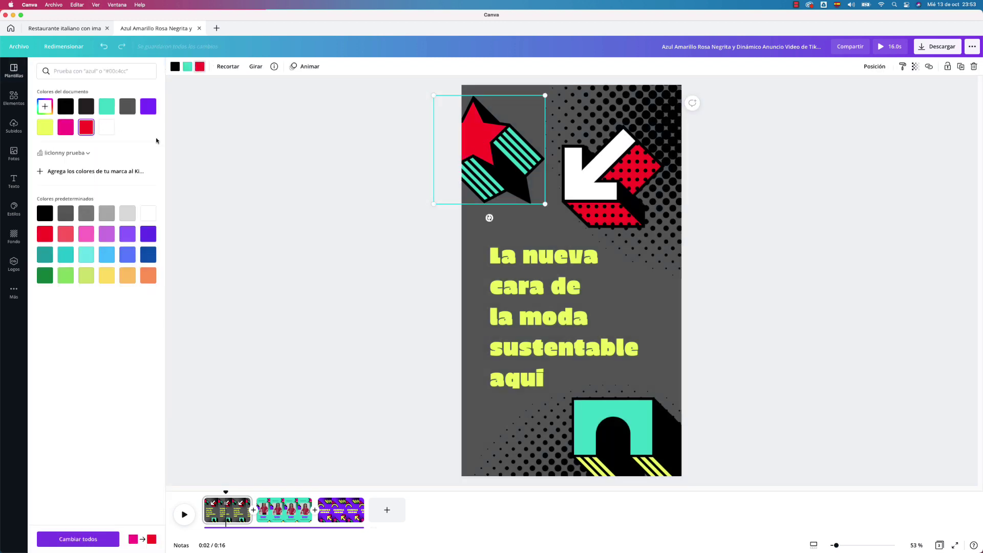
pyautogui.click(186, 67)
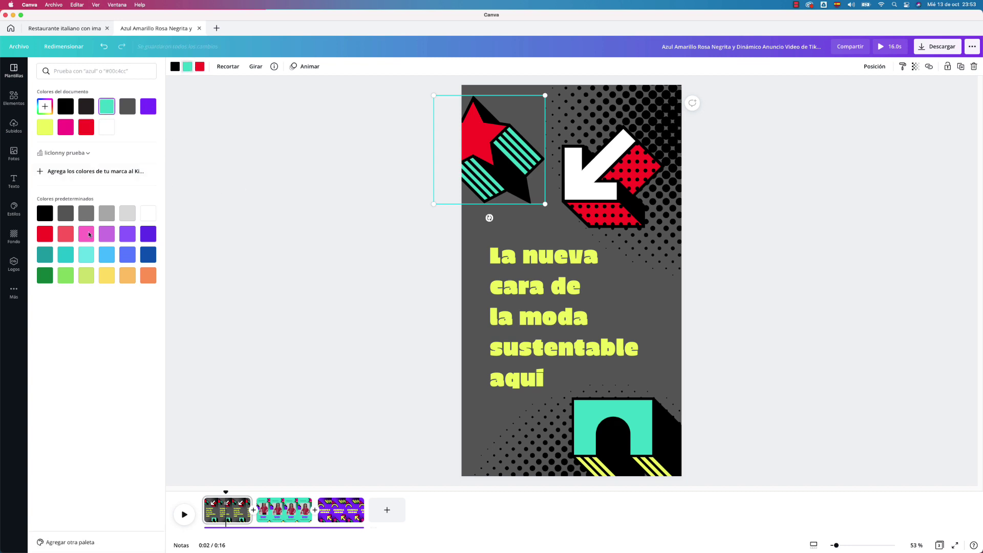
pyautogui.click(148, 213)
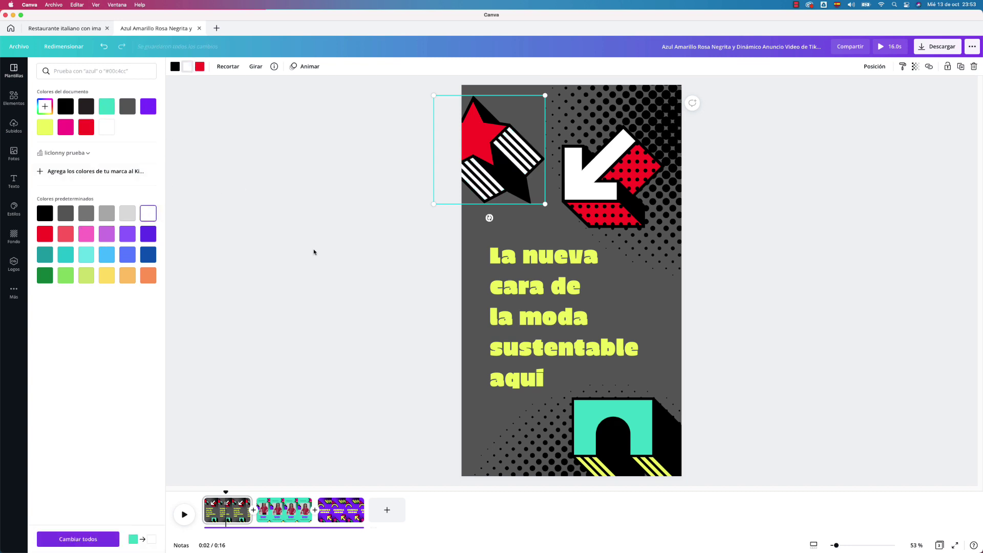
# Recolour the bottom arch shape red with white stripes instead of teal and yellow
pyautogui.click(592, 480)
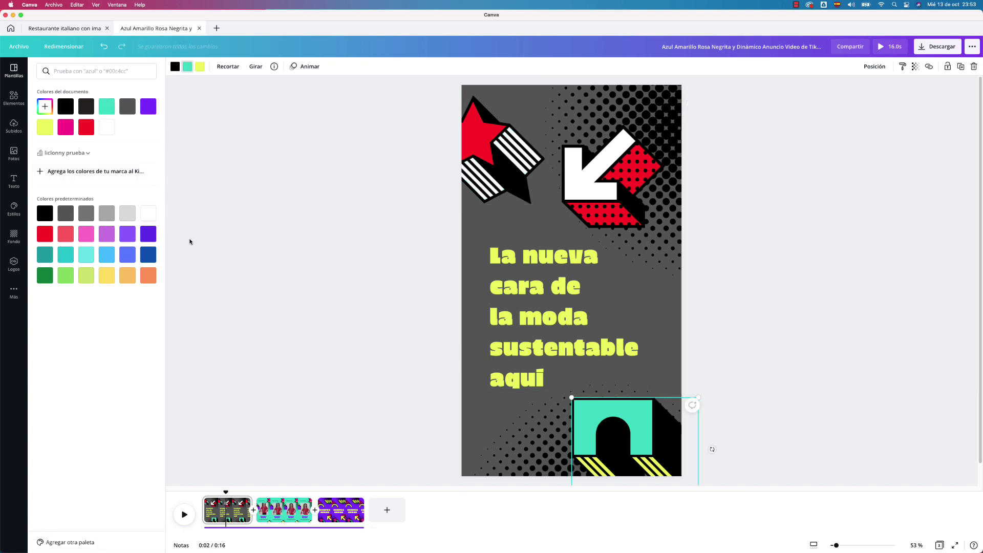
pyautogui.click(190, 67)
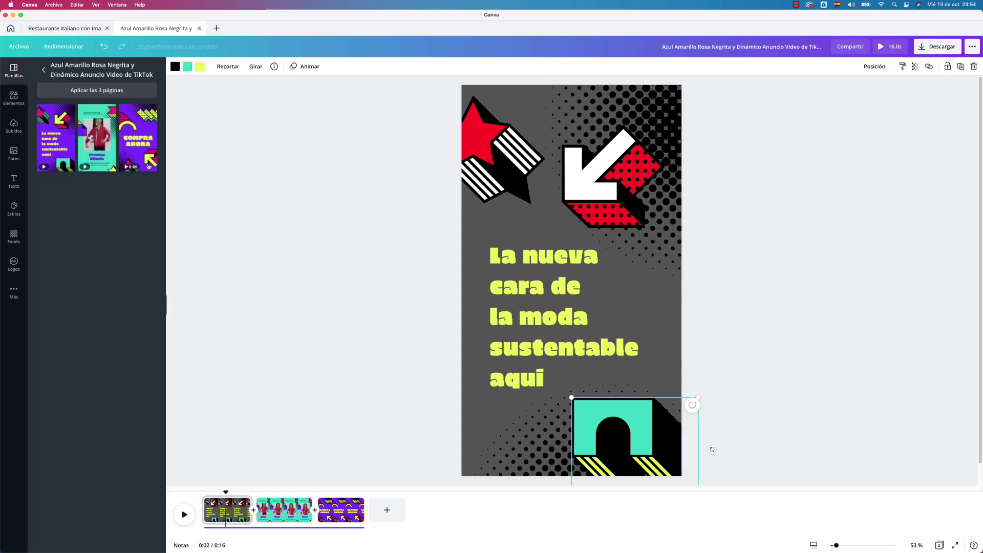
pyautogui.click(187, 67)
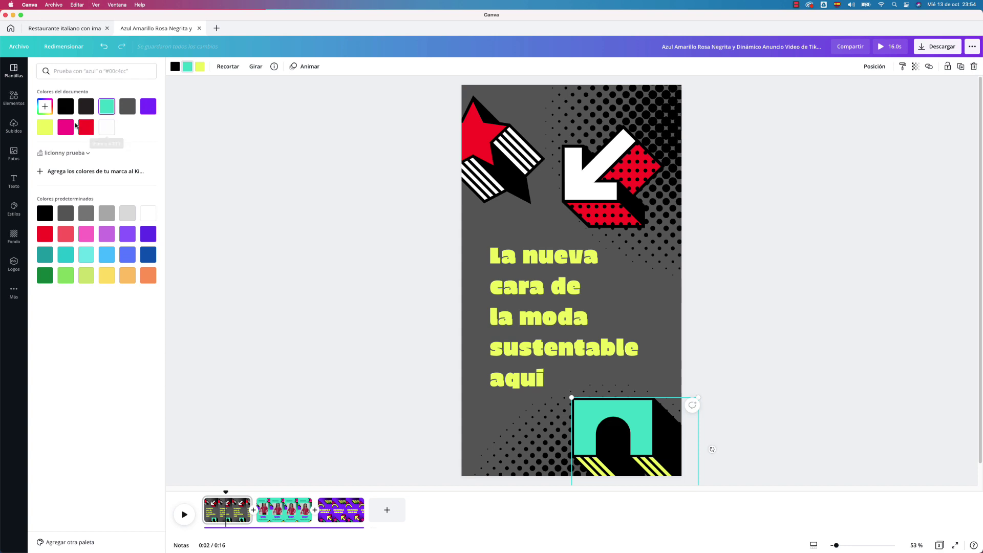
pyautogui.click(85, 128)
pyautogui.click(200, 67)
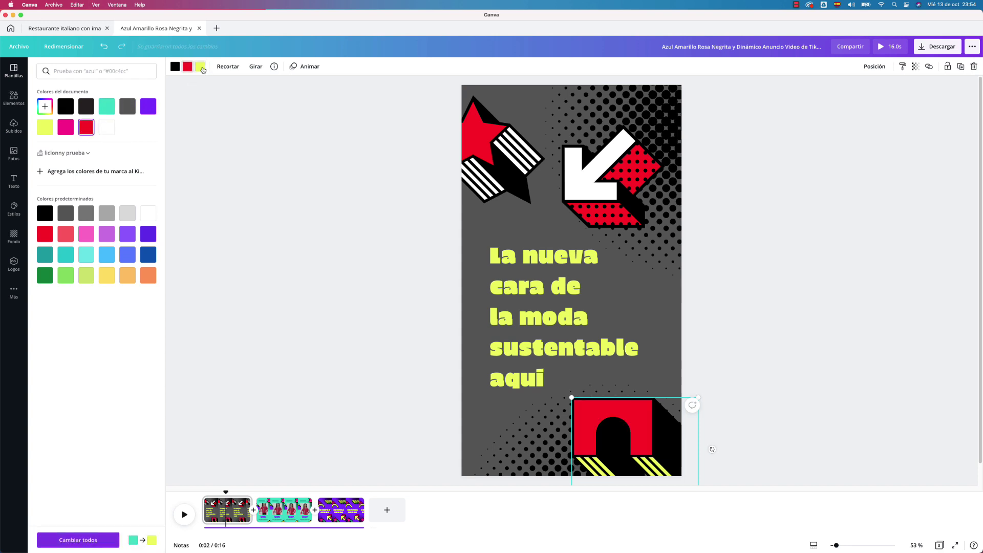
pyautogui.click(105, 129)
pyautogui.click(551, 346)
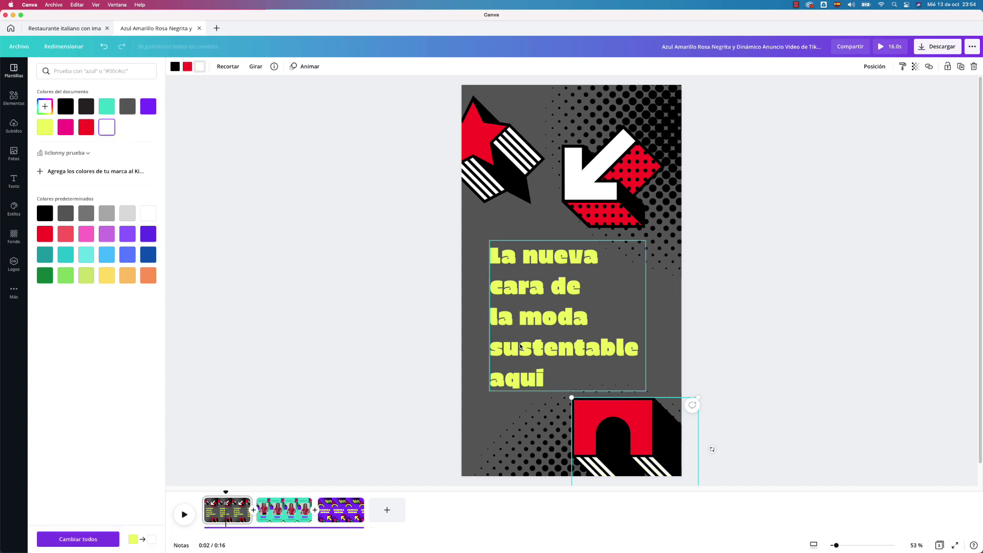
# Retype the sustainable-fashion heading as 'Tutoriales en Español' and add the second template page
pyautogui.doubleClick(521, 336)
pyautogui.click(518, 277)
pyautogui.tripleClick(518, 277)
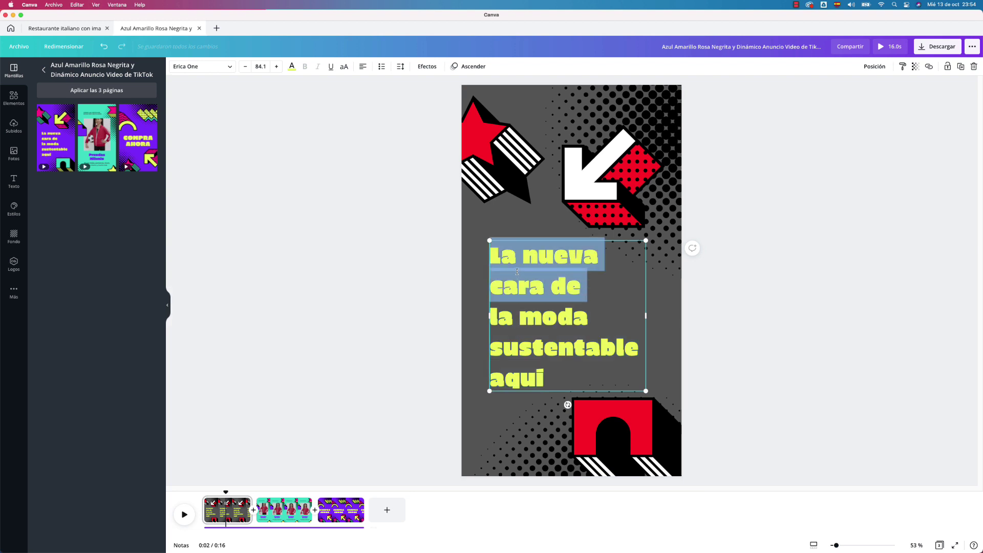
pyautogui.click(509, 264)
pyautogui.moveTo(495, 260); pyautogui.dragTo(576, 379)
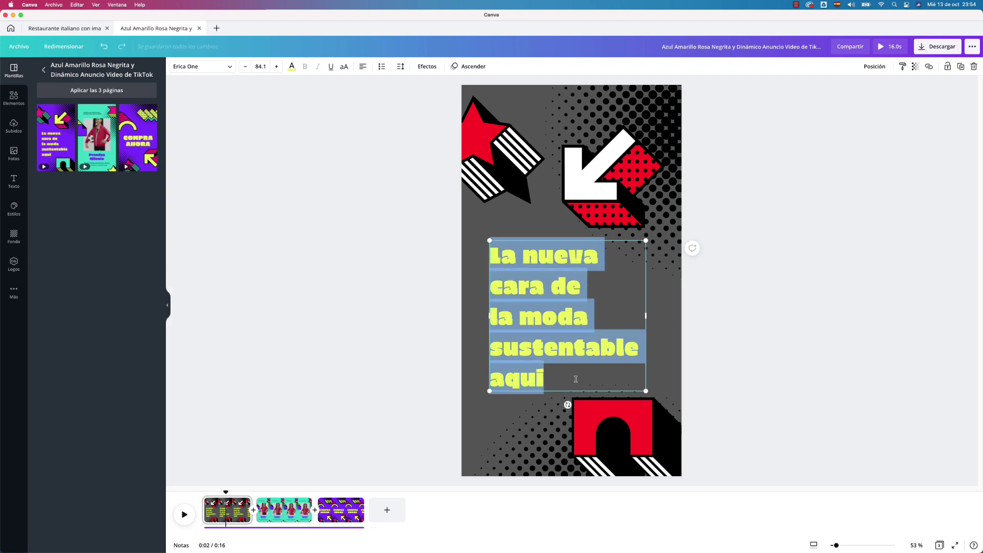
pyautogui.write('Tuto')
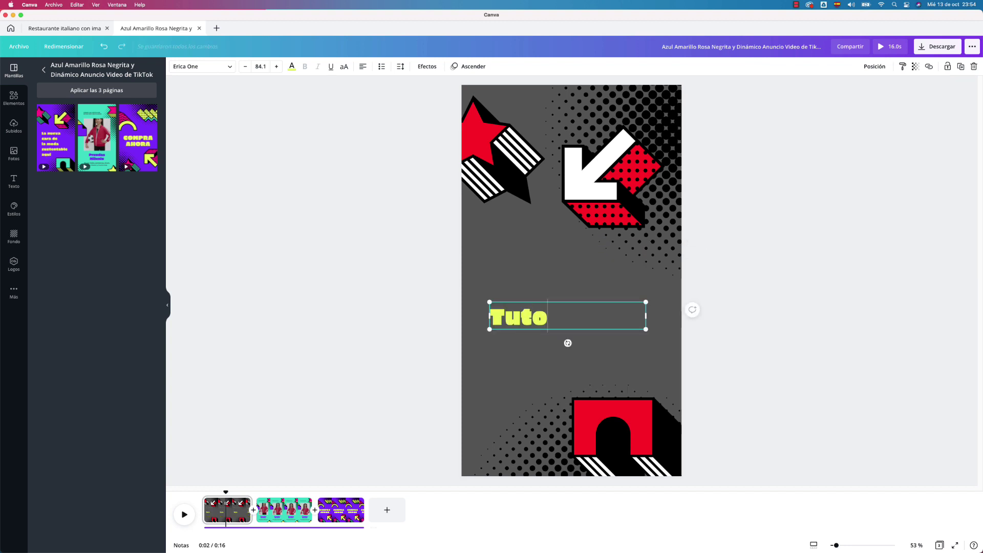
pyautogui.write('riales en ')
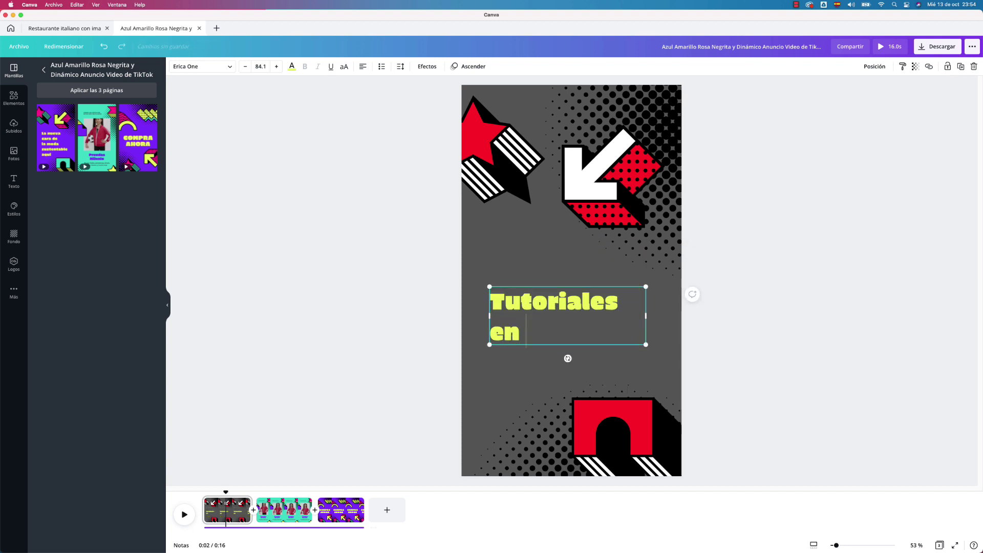
pyautogui.write('Español')
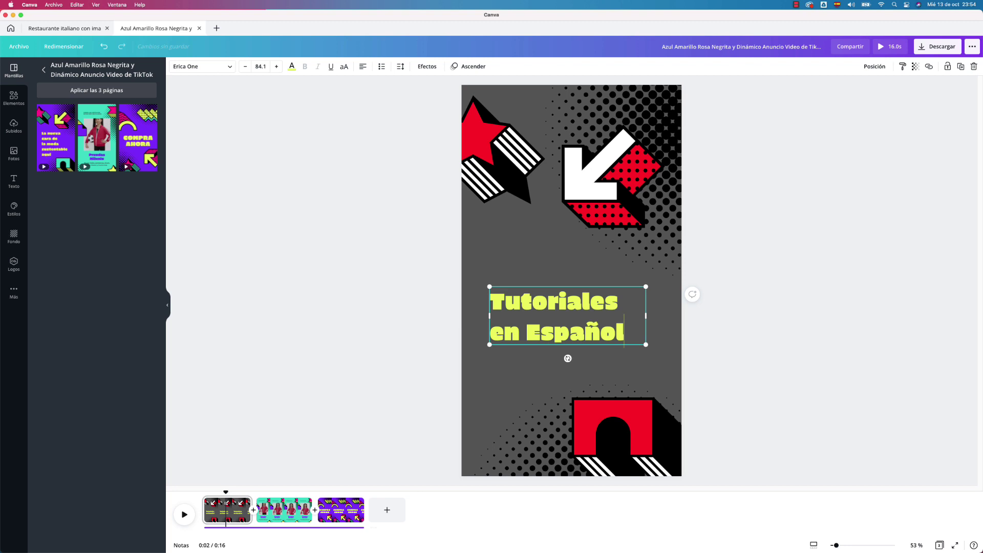
pyautogui.click(101, 116)
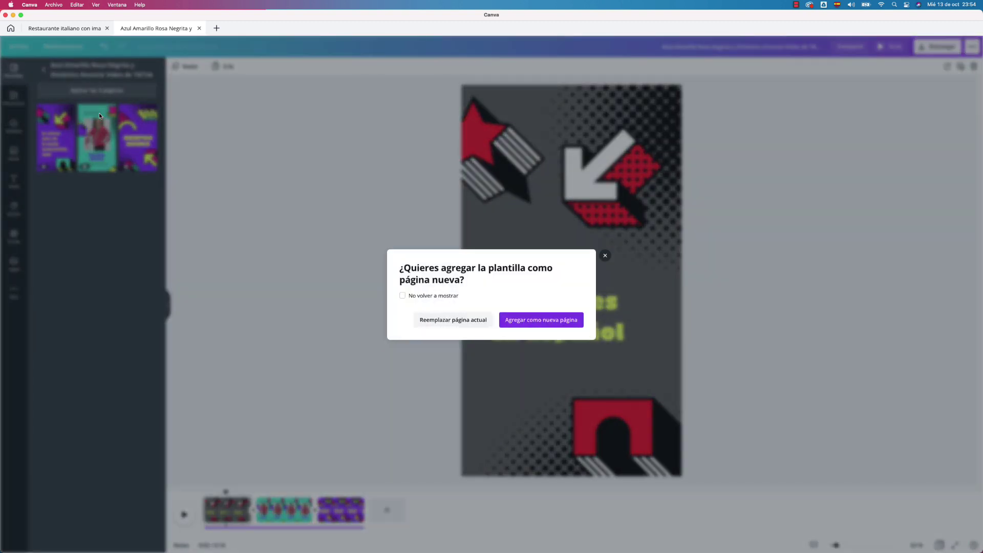
# Dismiss the add-page prompt and move to page 2, near the fifth second
pyautogui.click(605, 256)
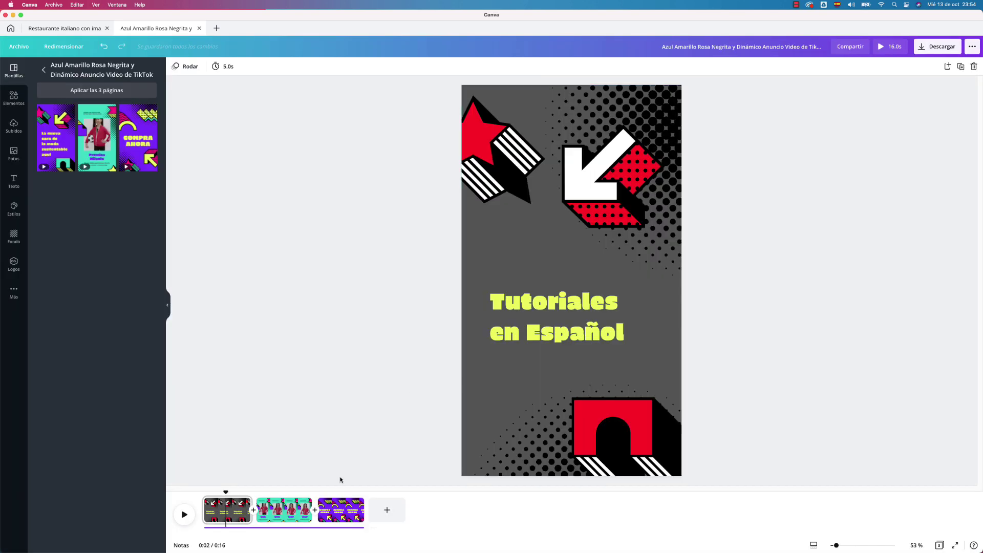
pyautogui.click(285, 507)
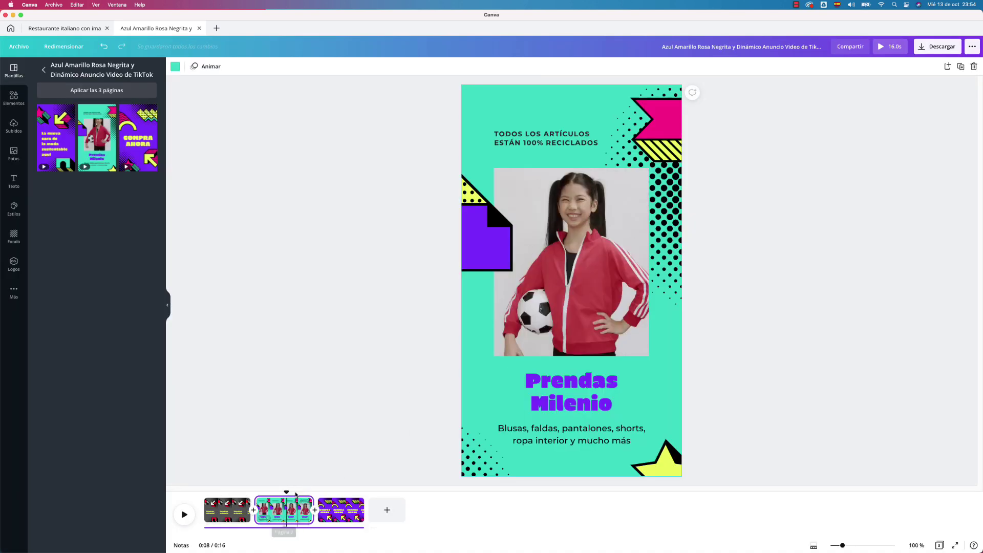
pyautogui.moveTo(256, 489); pyautogui.dragTo(290, 491)
# Rerun the recent Elements search for 'diseño gráfico'
pyautogui.click(14, 97)
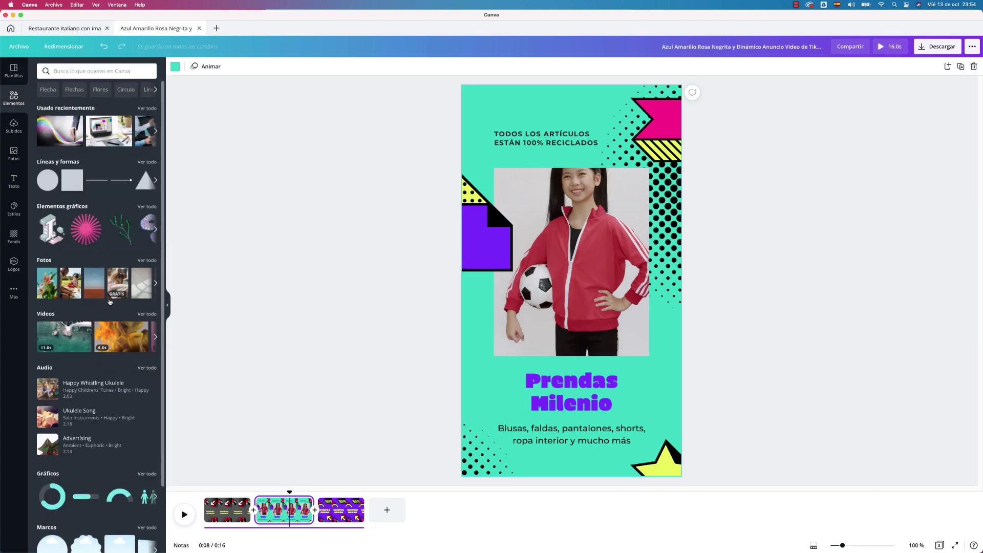
pyautogui.scroll(-3, 112, 307)
pyautogui.scroll(3, 109, 304)
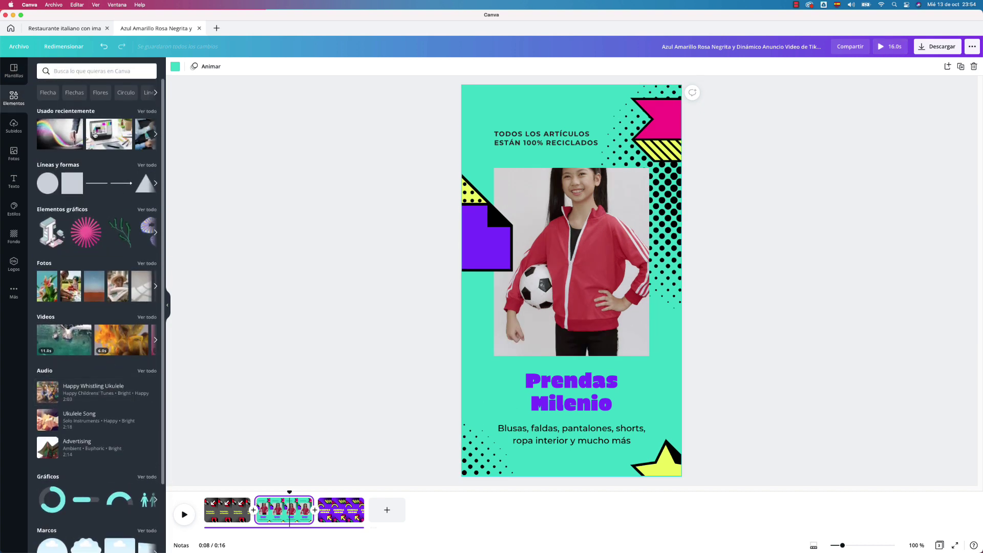
pyautogui.click(149, 110)
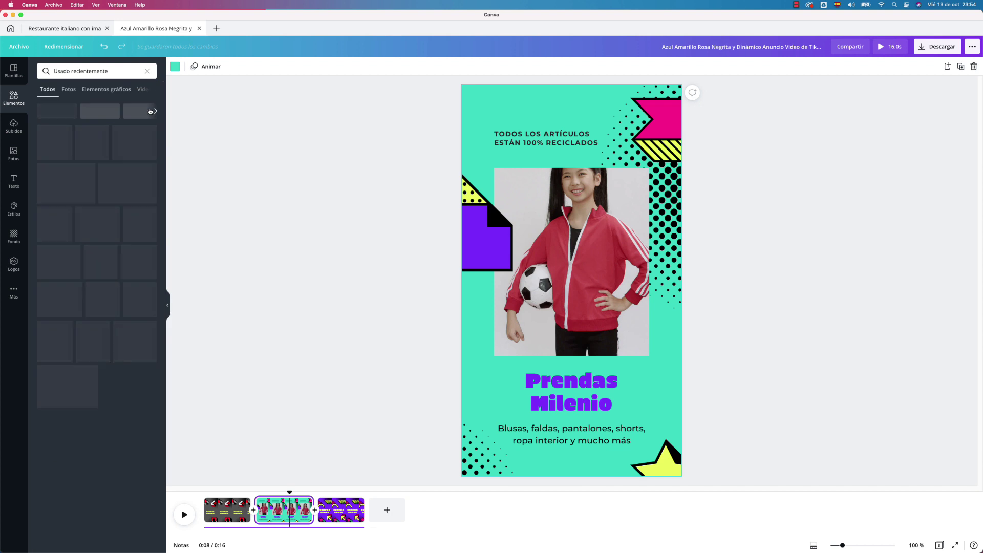
pyautogui.click(84, 71)
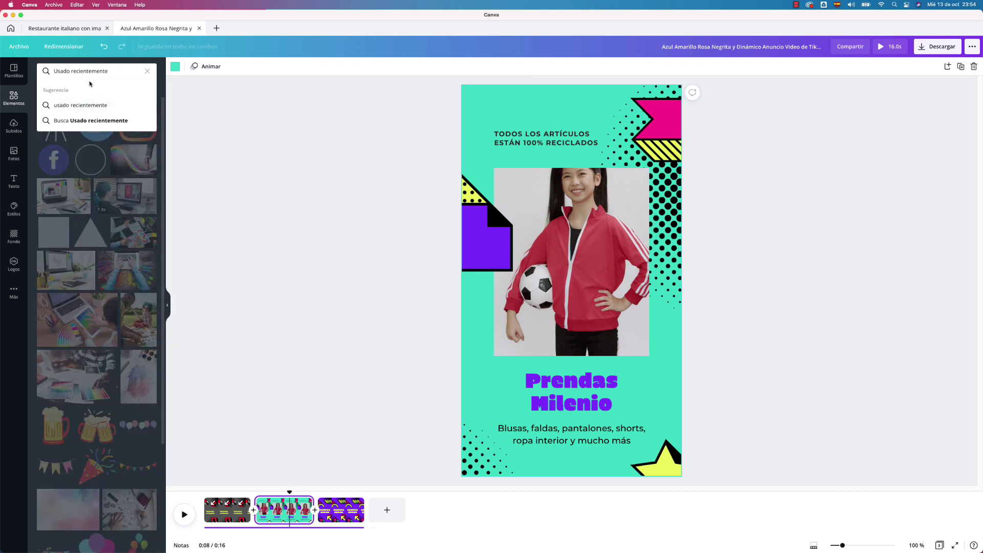
pyautogui.write('diseñ')
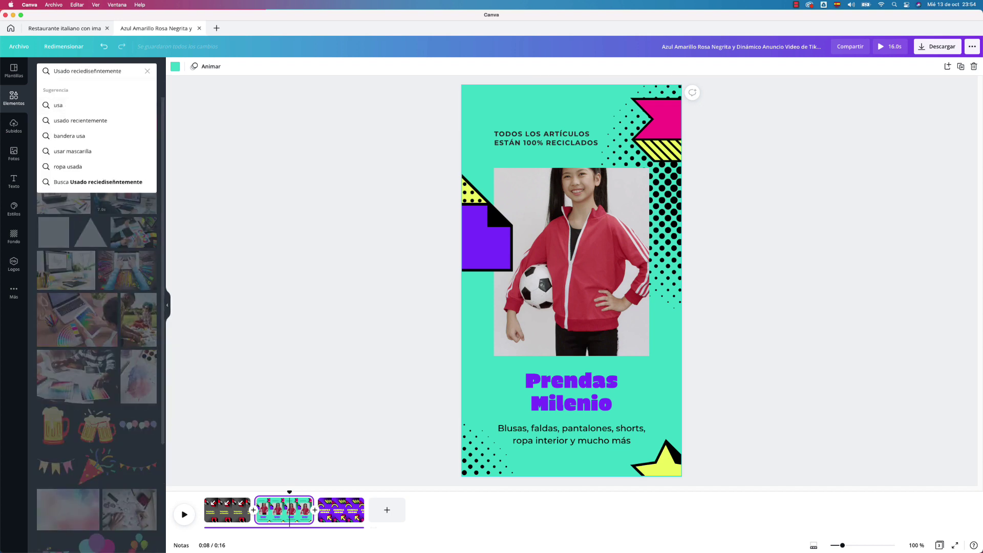
pyautogui.hotkey('alt', 'BackSpace')
pyautogui.hotkey('alt', 'BackSpace')
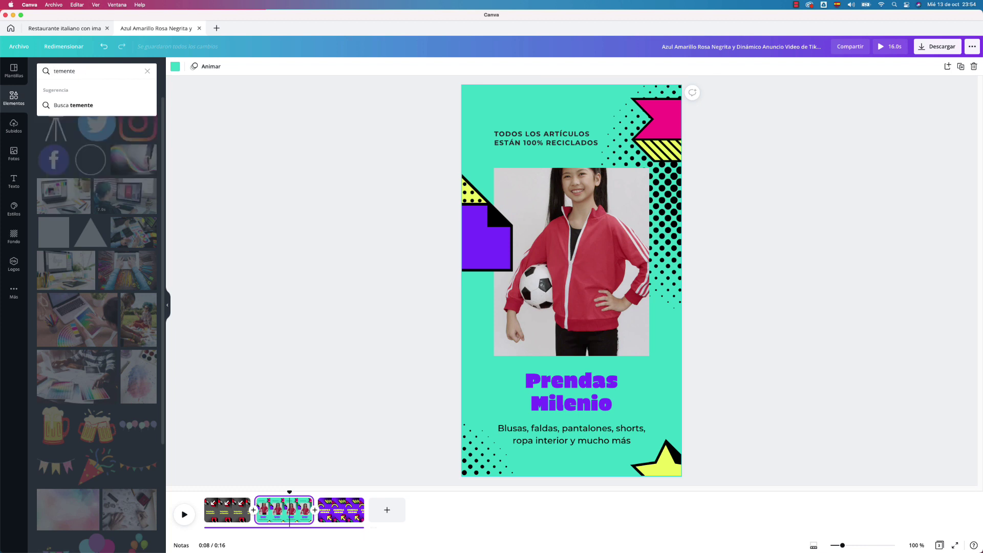
pyautogui.press('BackSpace')
pyautogui.press('BackSpace')
pyautogui.press('BackSpace')
pyautogui.press('BackSpace')
pyautogui.press('BackSpace')
pyautogui.press('BackSpace')
pyautogui.press('BackSpace')
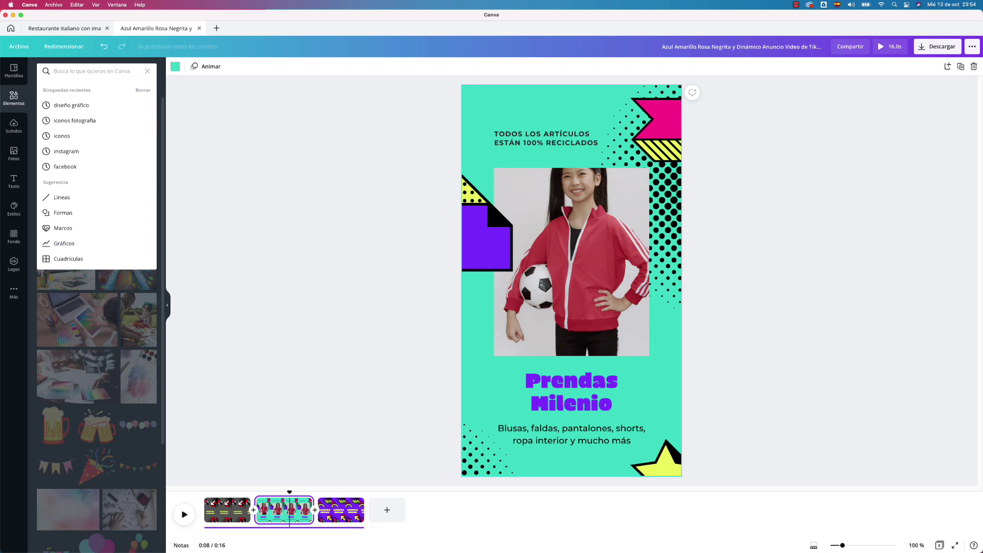
pyautogui.click(75, 106)
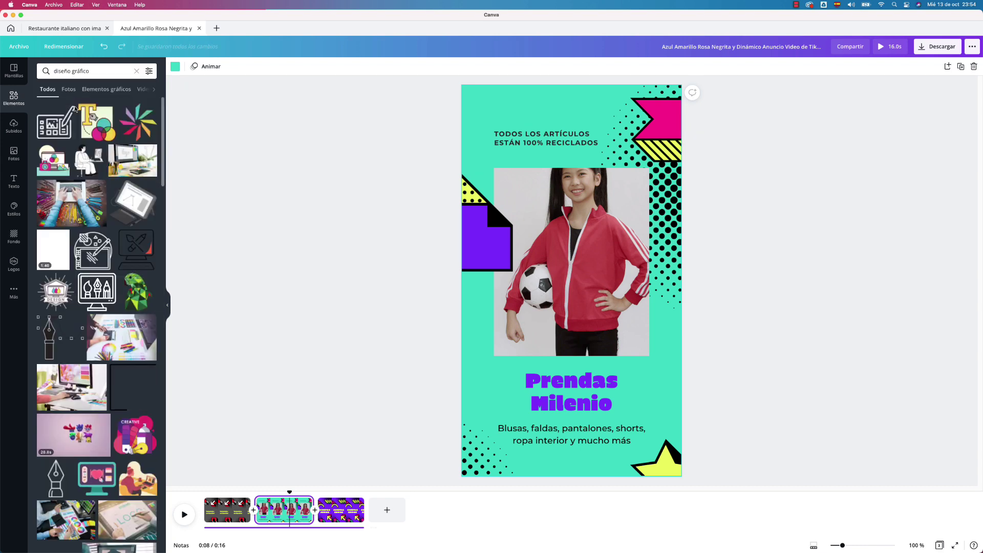
# Drop the designer video into page 2's girl photo frame and preview around 7 seconds
pyautogui.scroll(-3, 97, 477)
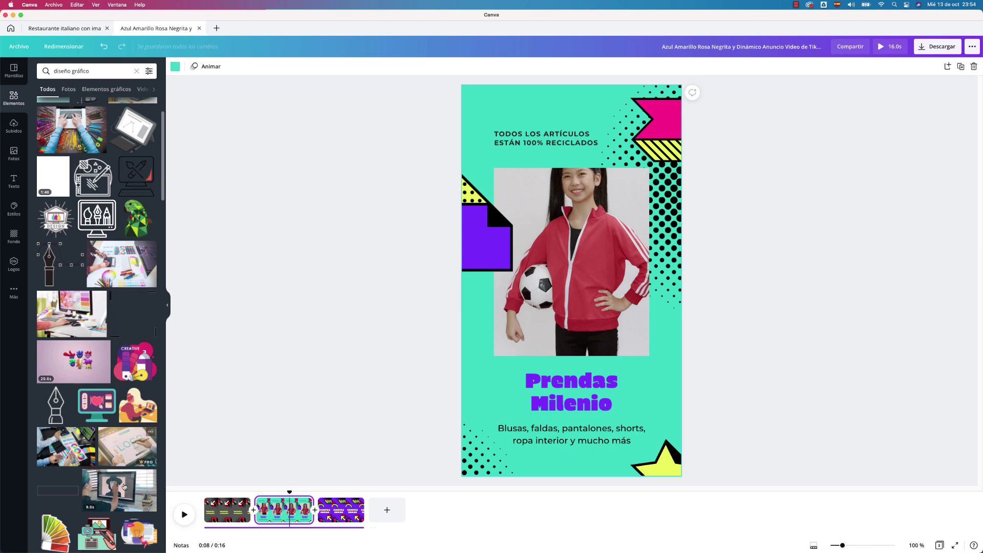
pyautogui.scroll(-1, 122, 489)
pyautogui.moveTo(121, 490); pyautogui.dragTo(557, 220)
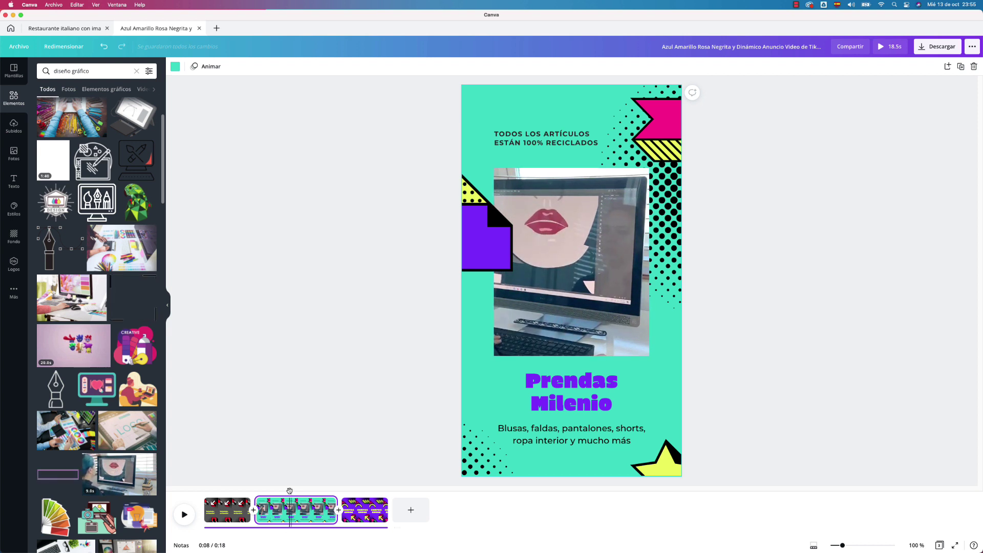
pyautogui.moveTo(290, 492); pyautogui.dragTo(276, 489)
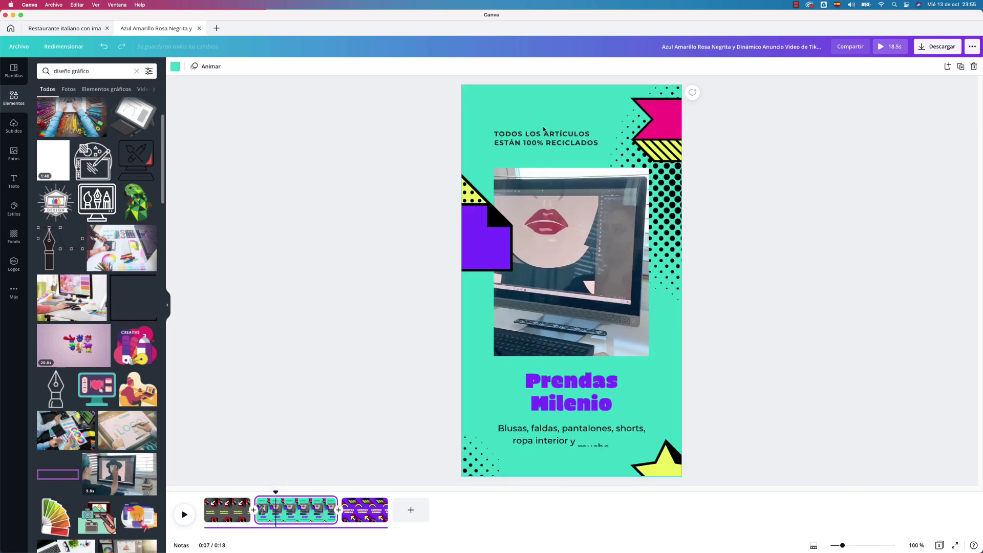
# Change the caption to TODOS LOS VIDEOS SON GRATIS and replace the heading with the brand name
pyautogui.click(546, 132)
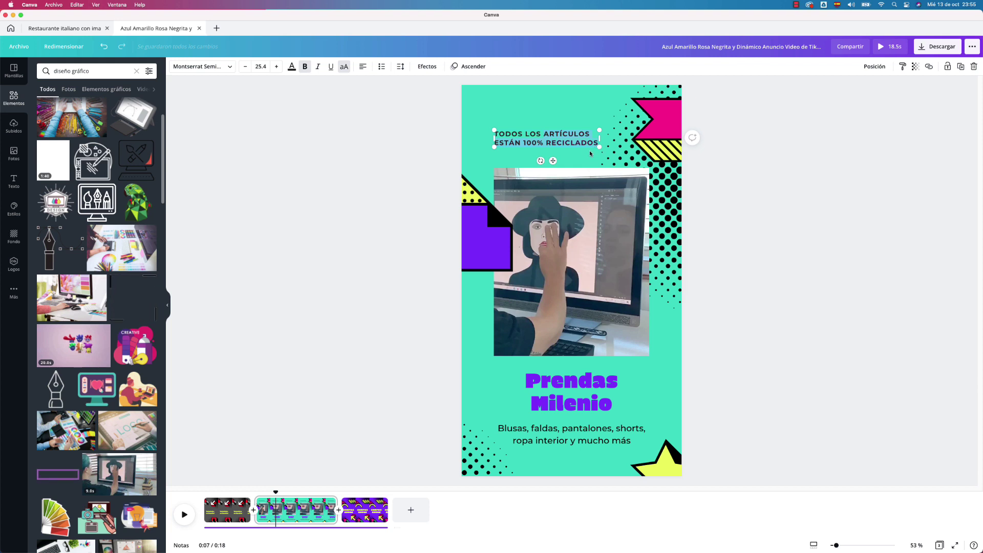
pyautogui.write('VIDEOS ')
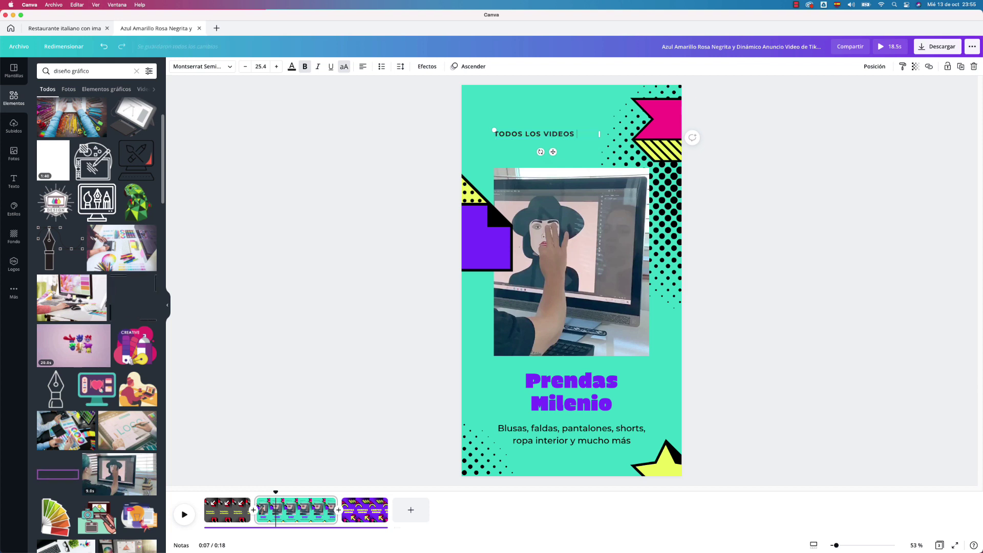
pyautogui.write('SON GRATIS')
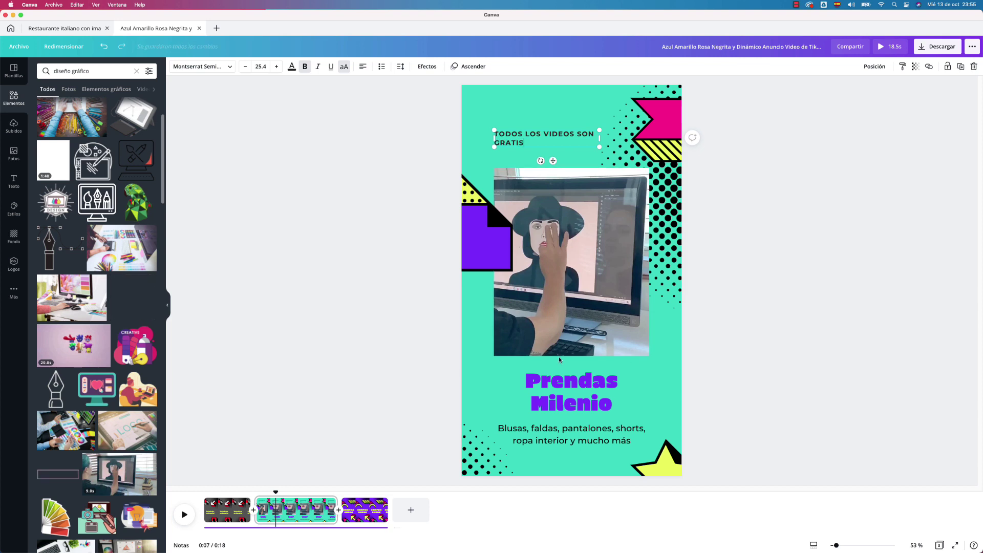
pyautogui.click(555, 382)
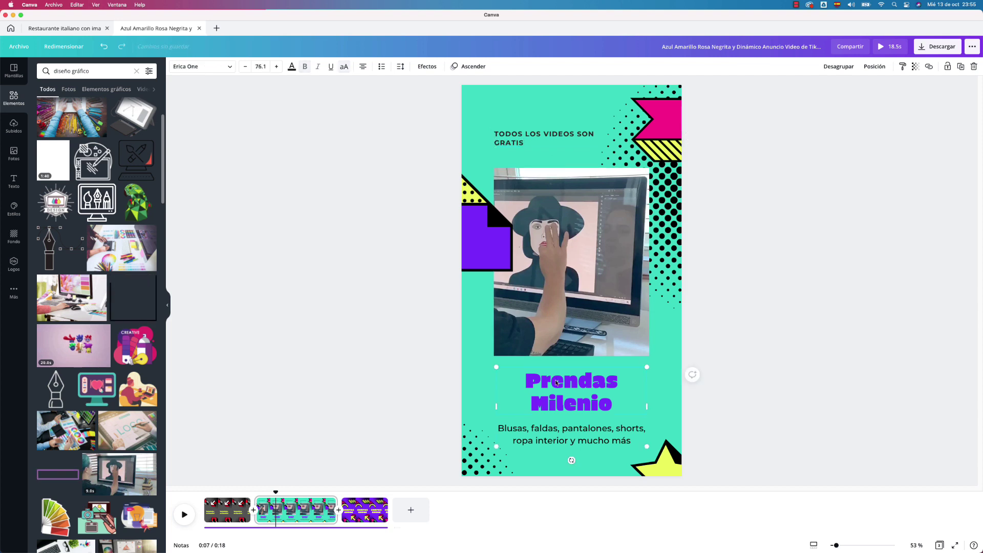
pyautogui.write('Licl')
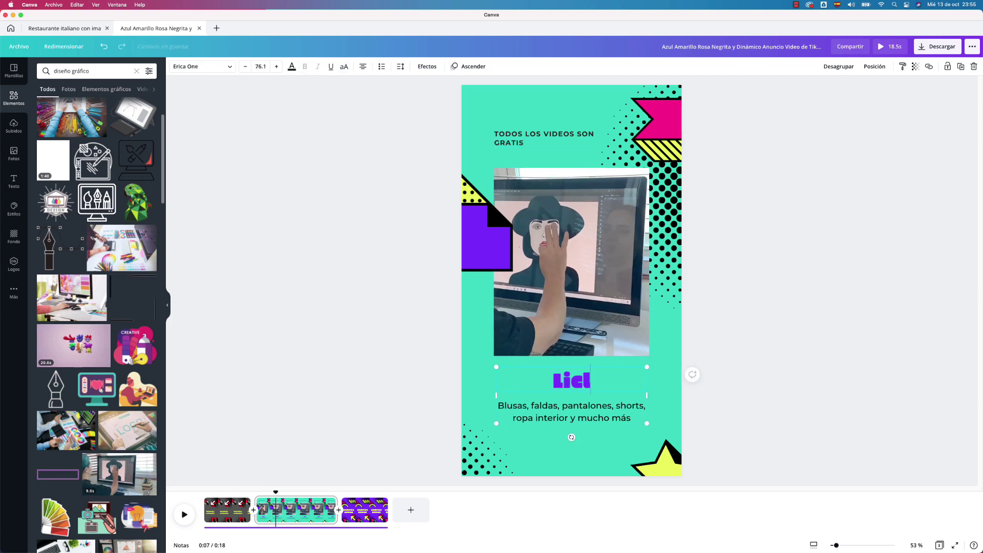
pyautogui.write('obby')
pyautogui.press('BackSpace')
pyautogui.press('BackSpace')
pyautogui.press('BackSpace')
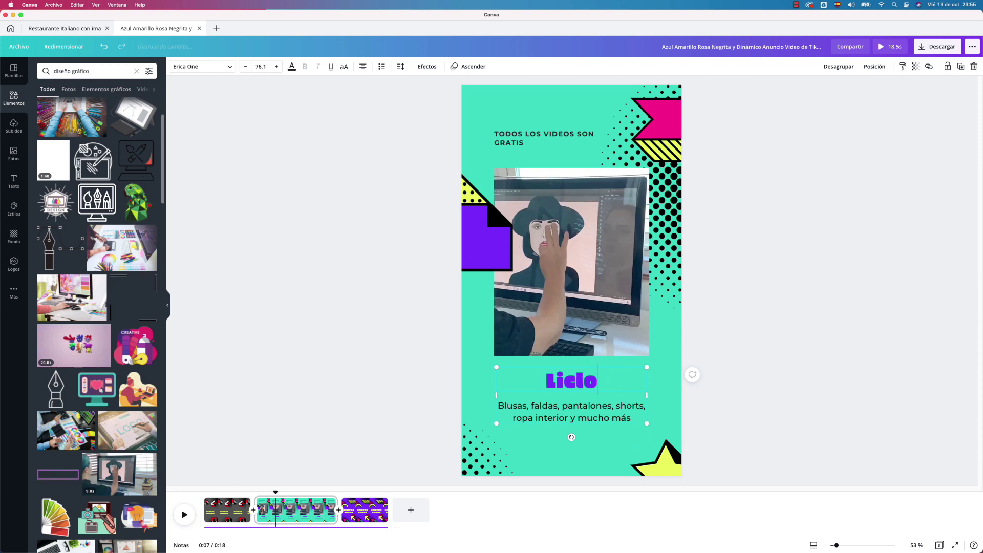
pyautogui.write('nny')
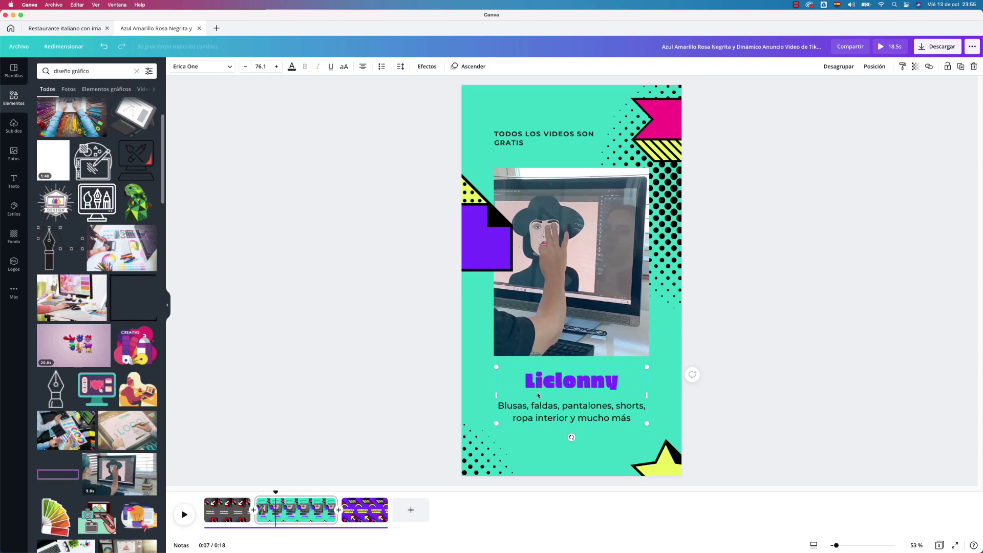
# Rewrite the body as 'Diseño, Fotografía, Manualidades. Jardinería y más', correcting Jardinería's spelling
pyautogui.moveTo(498, 405); pyautogui.dragTo(538, 407)
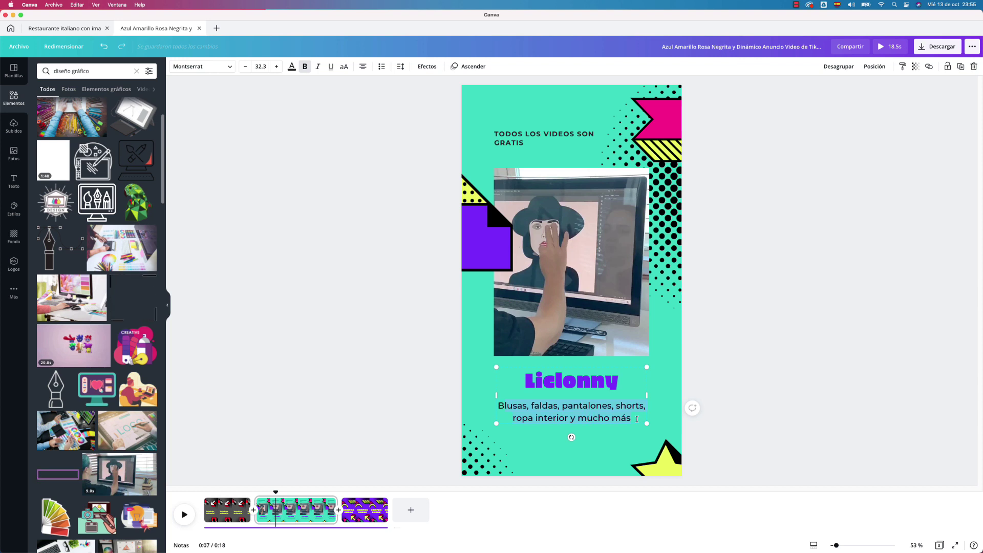
pyautogui.press('super+space')
pyautogui.press('Escape')
pyautogui.press('BackSpace')
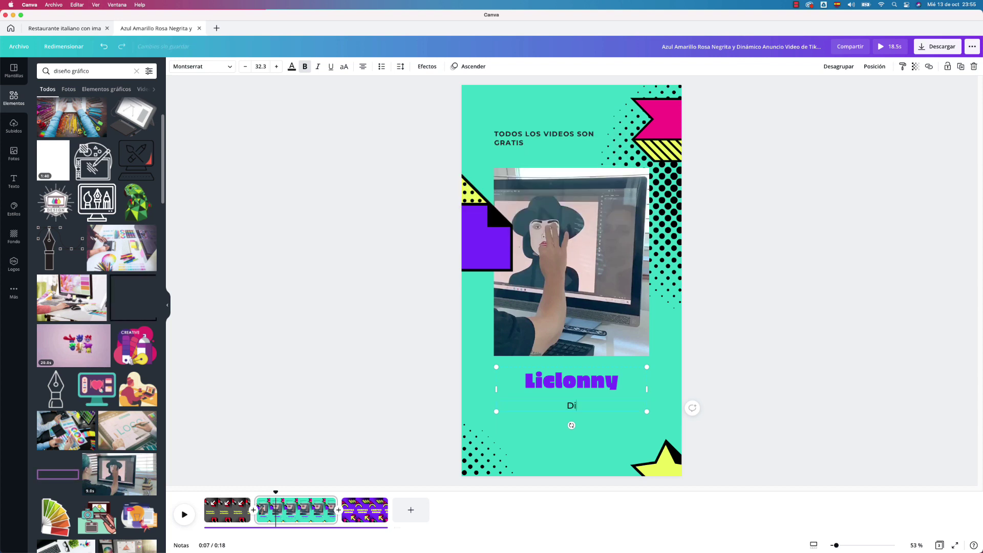
pyautogui.write('seño,')
pyautogui.write(' F')
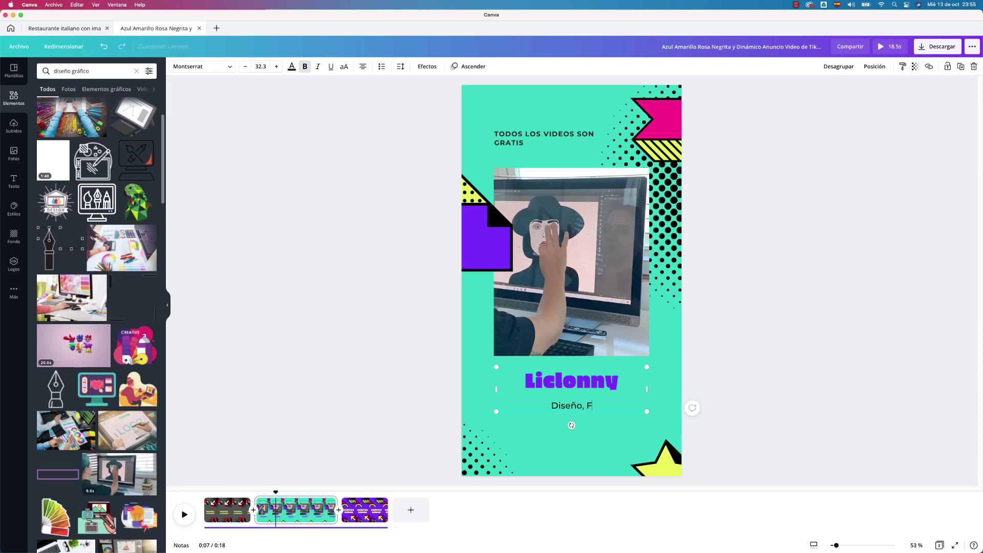
pyautogui.write('otografñ')
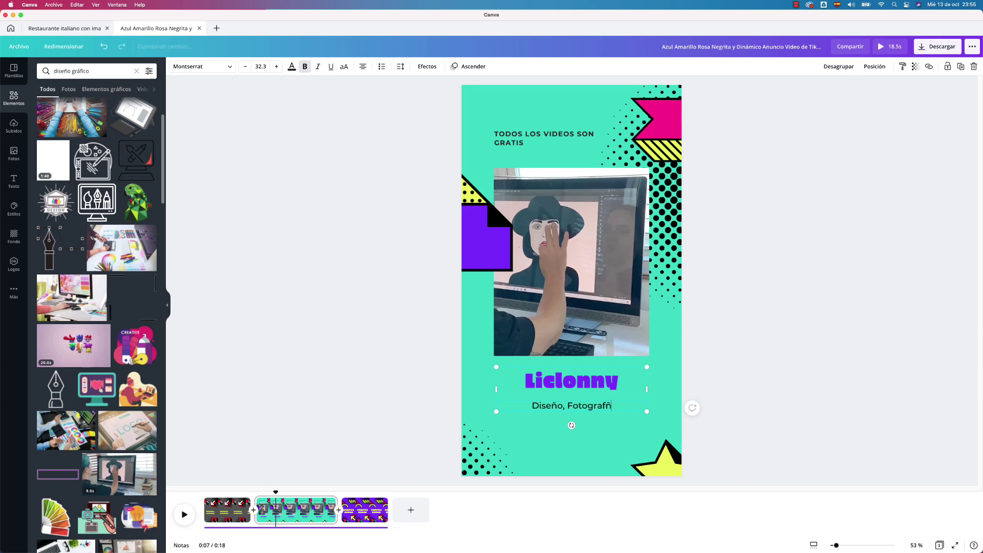
pyautogui.press('BackSpace')
pyautogui.write('ía')
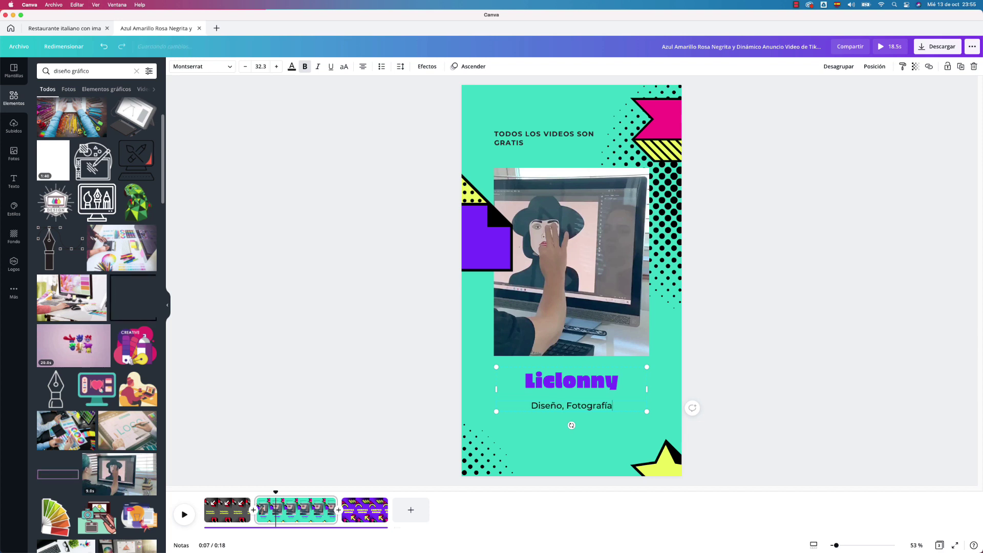
pyautogui.write(', Manualid')
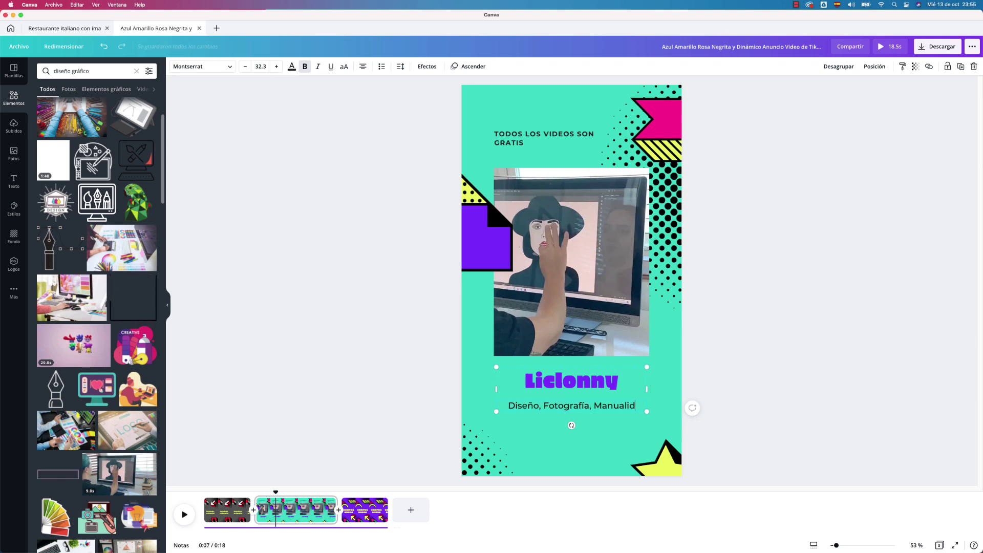
pyautogui.write('a')
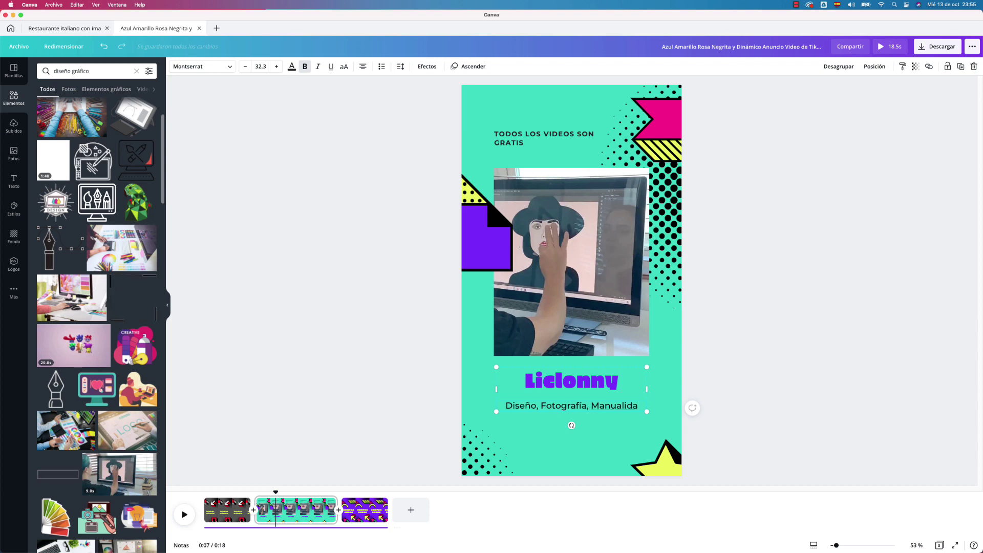
pyautogui.write('des.')
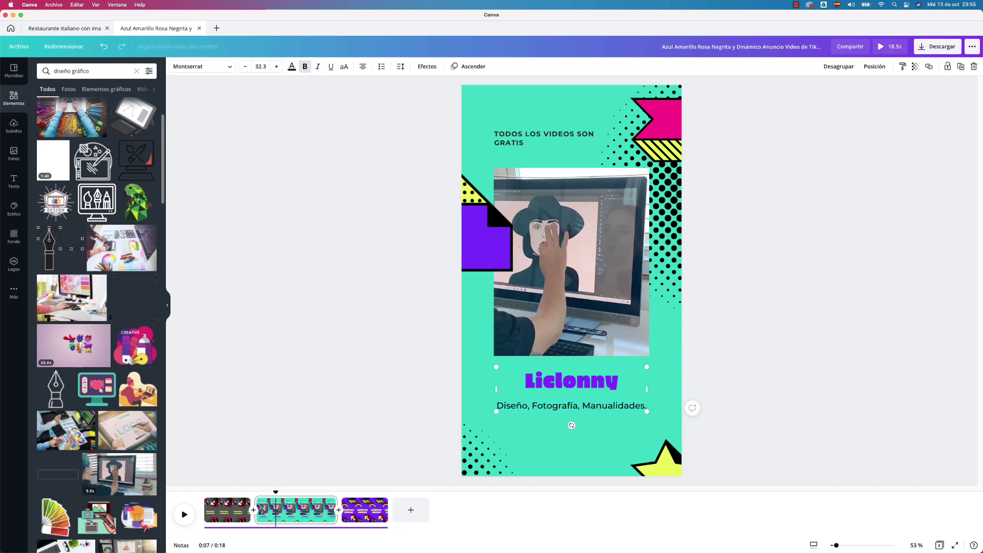
pyautogui.write(' Jardi')
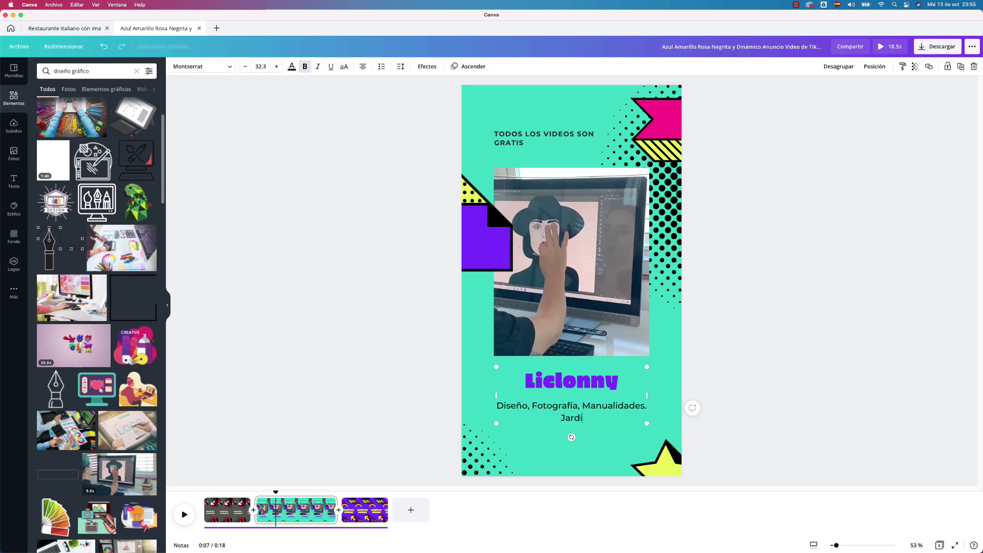
pyautogui.write('neria y m')
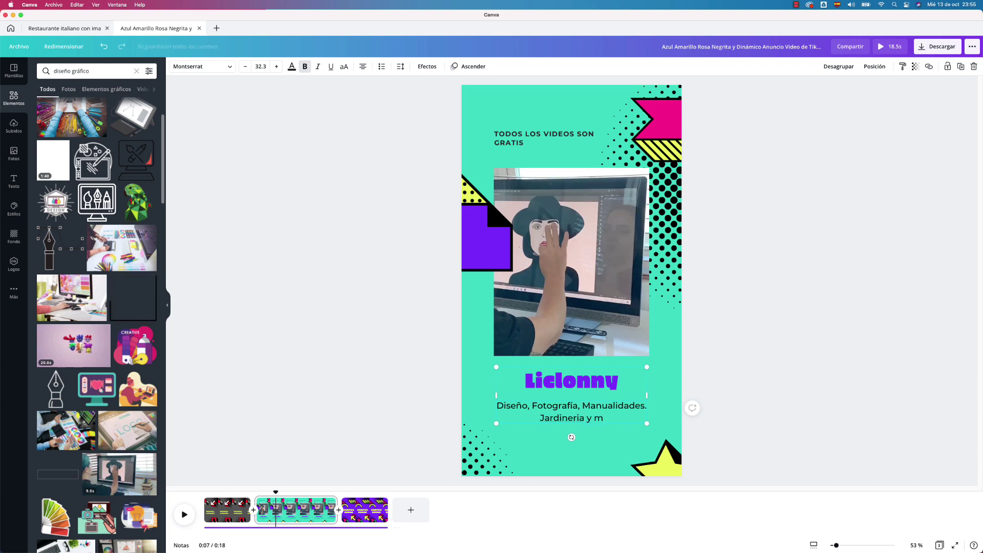
pyautogui.write('ás')
pyautogui.rightClick(563, 420)
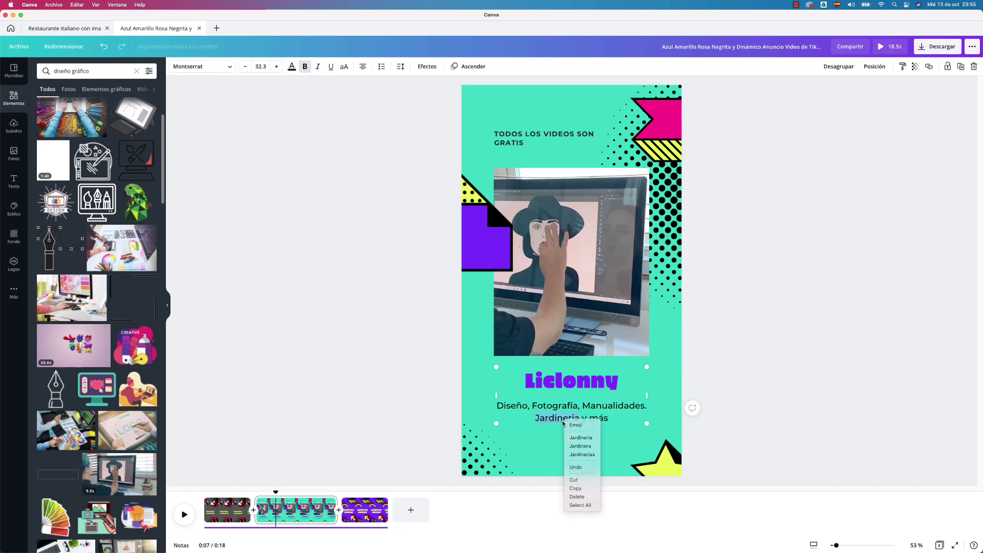
pyautogui.rightClick(563, 420)
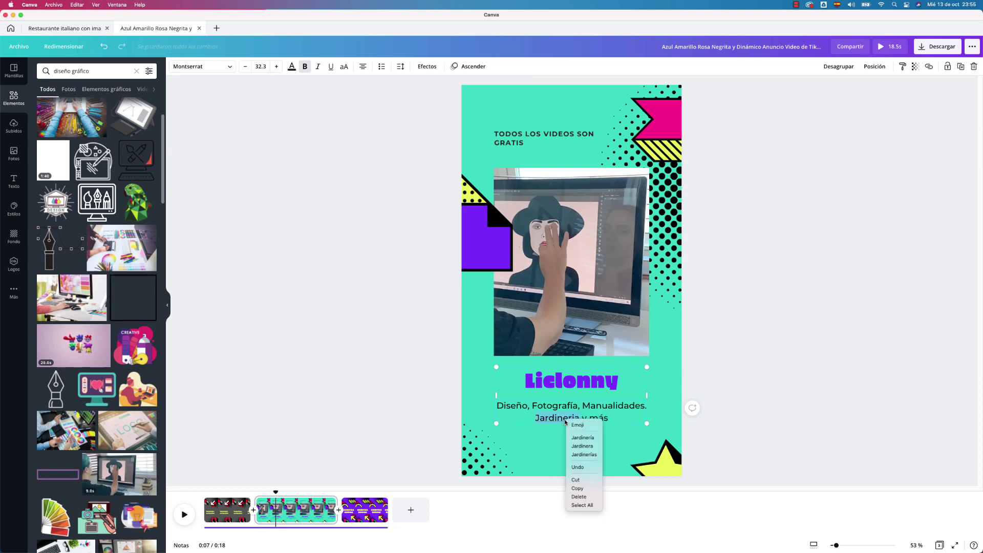
pyautogui.click(582, 437)
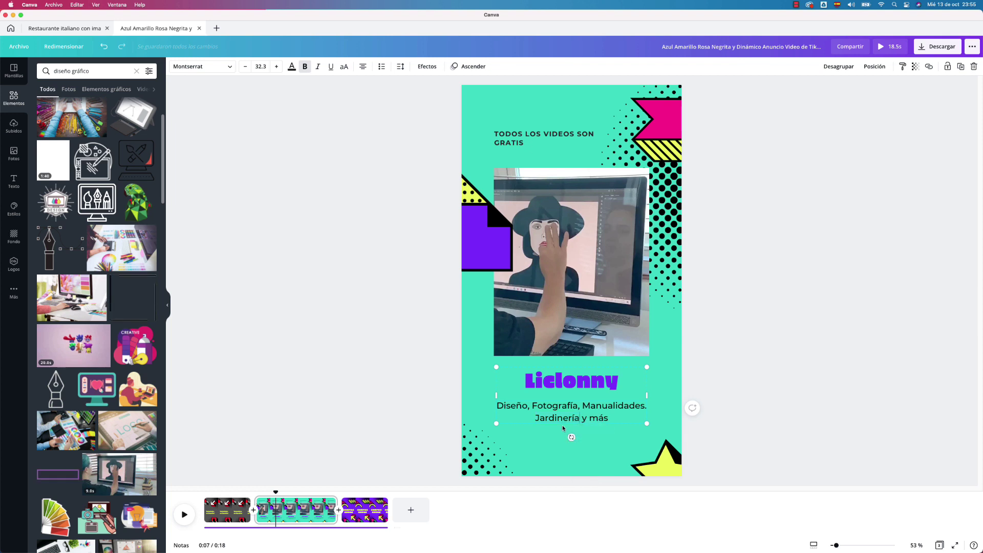
pyautogui.click(364, 512)
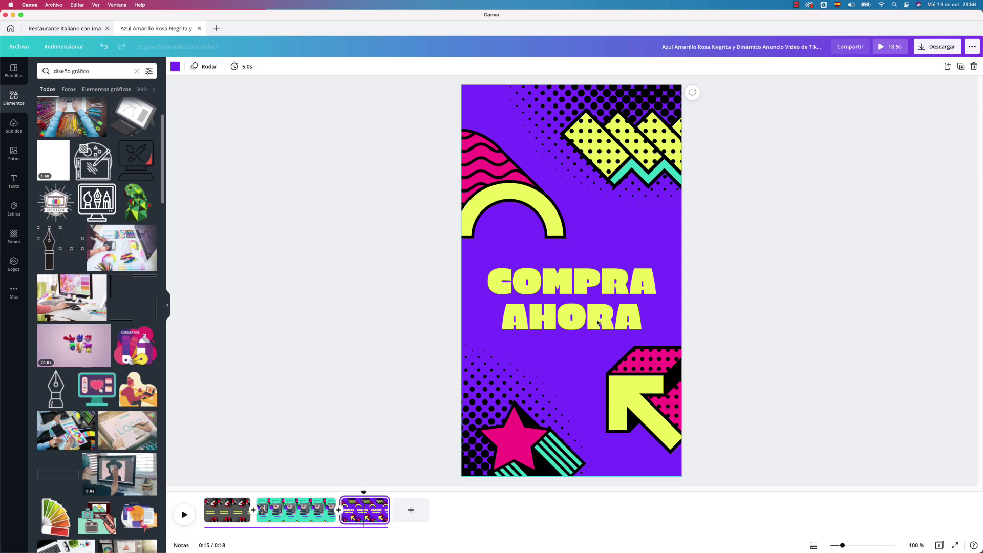
# Change page 3's title from COMPRA AHORA to SUSCRIBETE AHORA
pyautogui.doubleClick(525, 288)
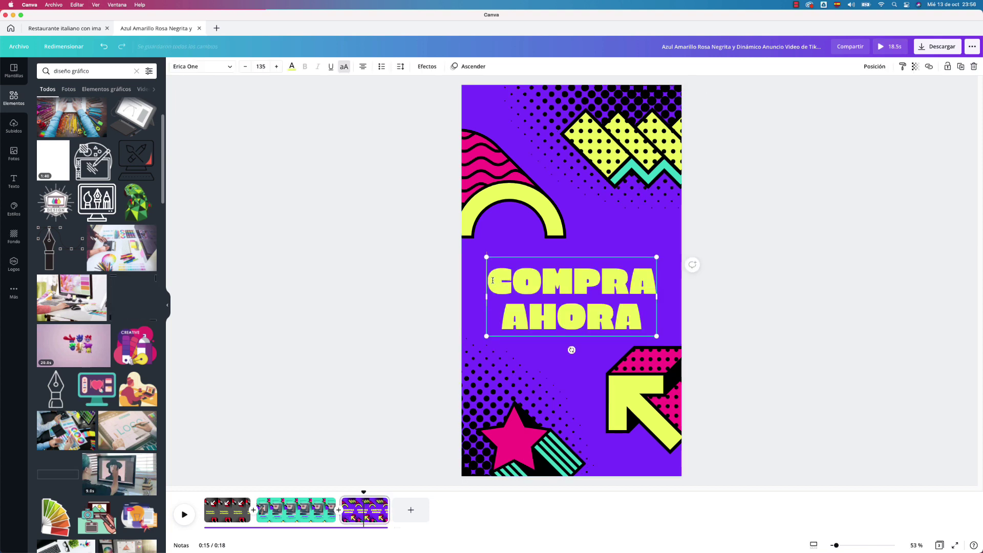
pyautogui.moveTo(488, 281); pyautogui.dragTo(657, 279)
pyautogui.write('SU')
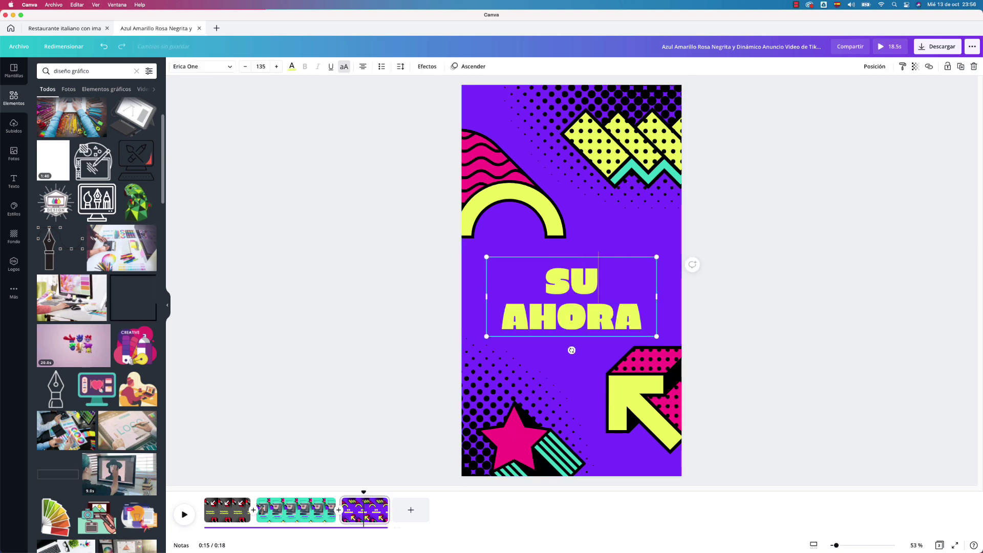
pyautogui.write('SCRI')
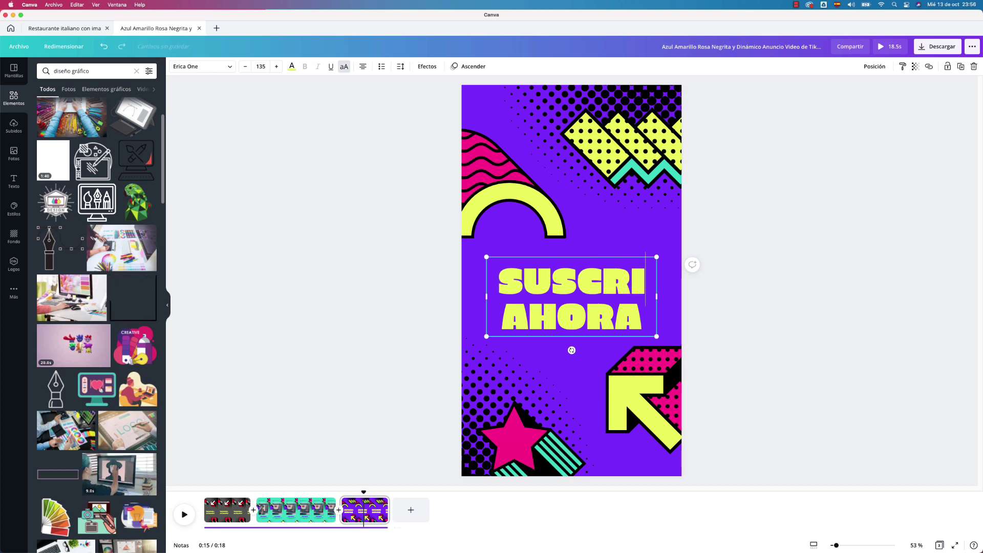
pyautogui.write('BE')
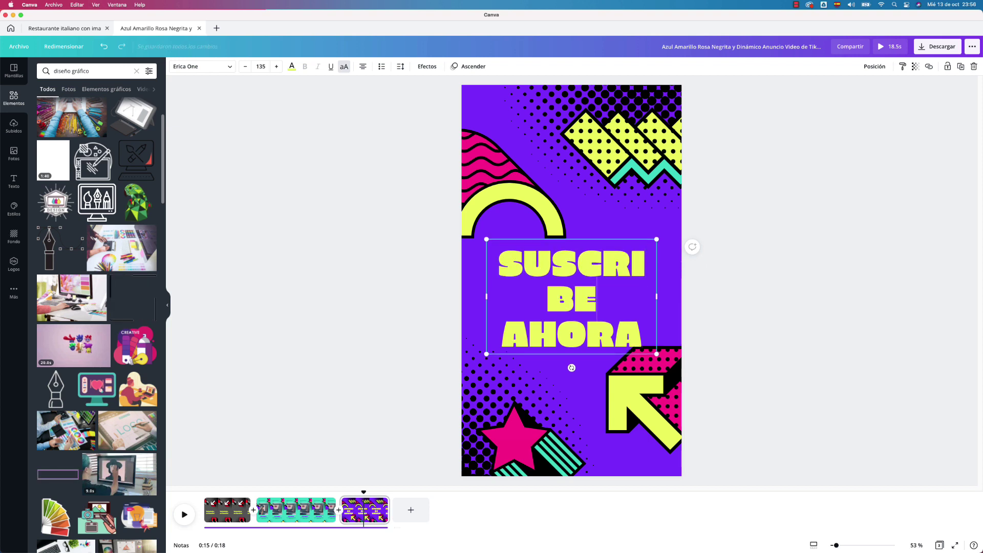
pyautogui.write('TE')
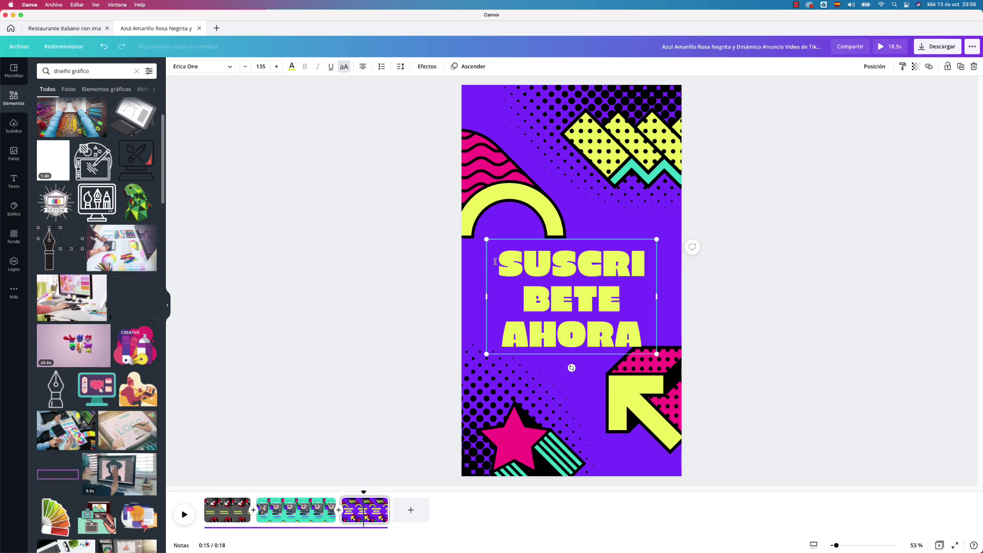
pyautogui.click(497, 258)
pyautogui.moveTo(567, 240); pyautogui.dragTo(399, 127)
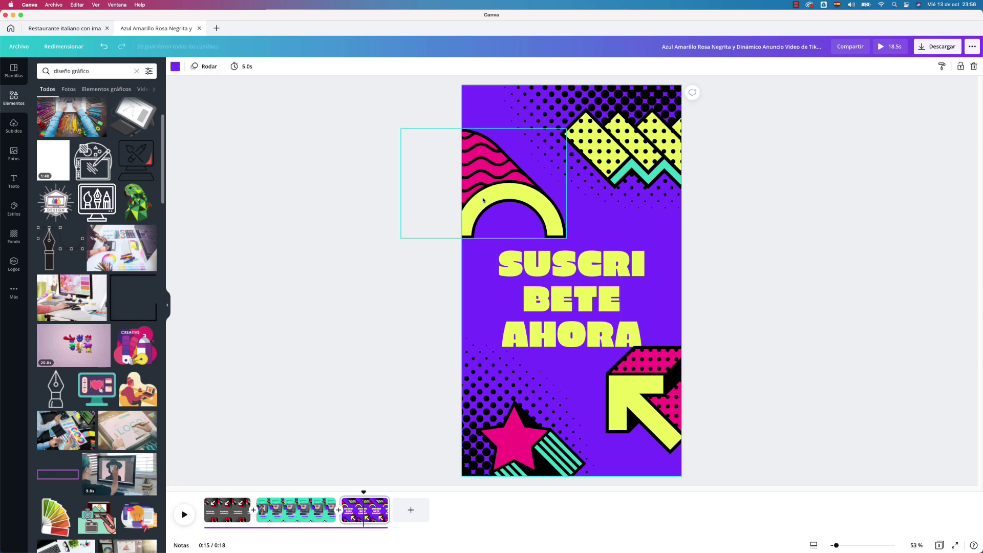
# Shrink the title's font size from 135 until SUSCRIBETE fits on one line
pyautogui.click(490, 279)
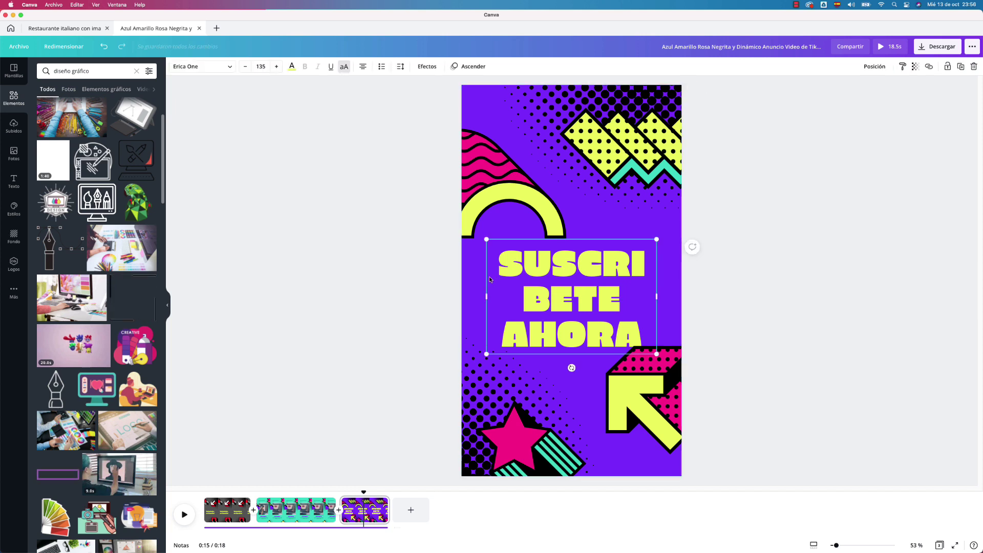
pyautogui.click(246, 67)
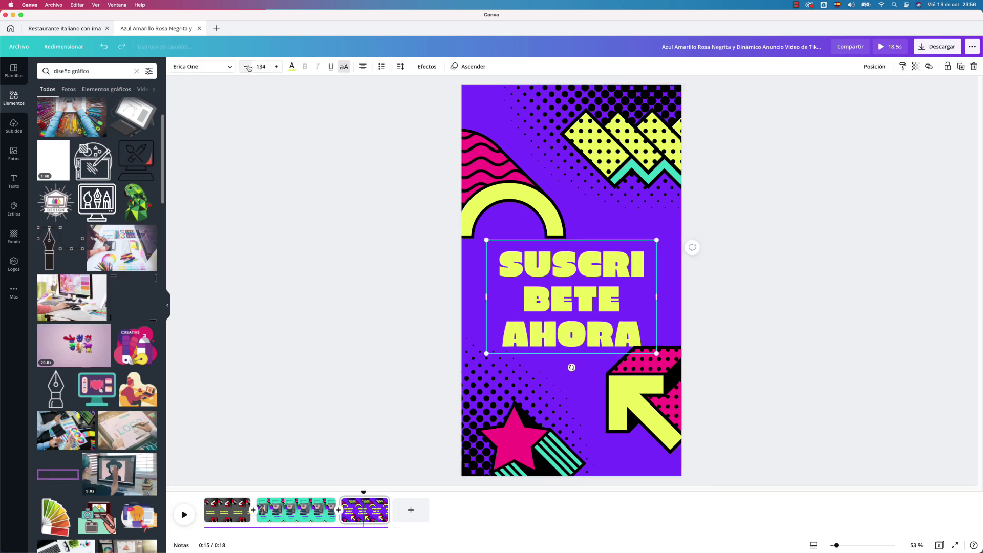
pyautogui.click(246, 66)
pyautogui.click(247, 67)
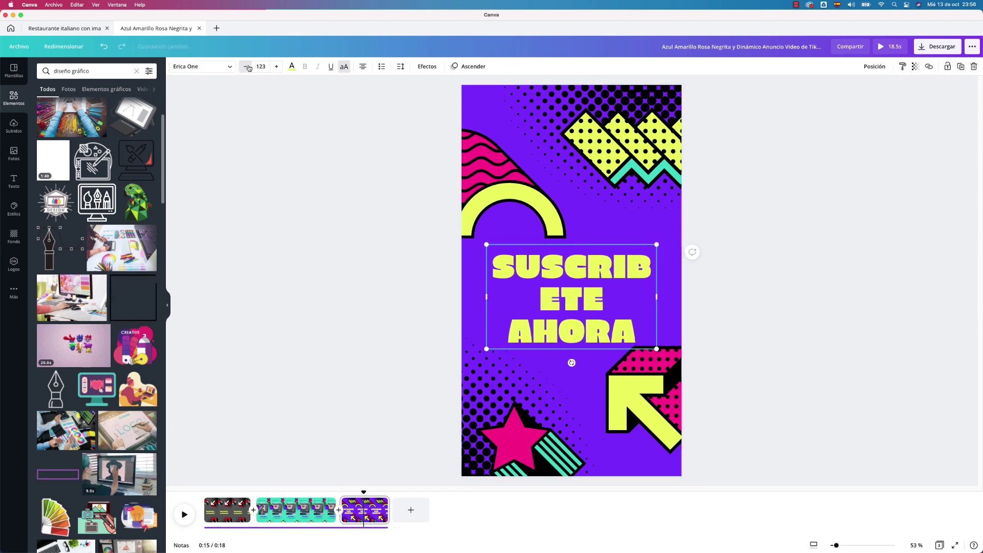
pyautogui.click(247, 67)
pyautogui.click(247, 67)
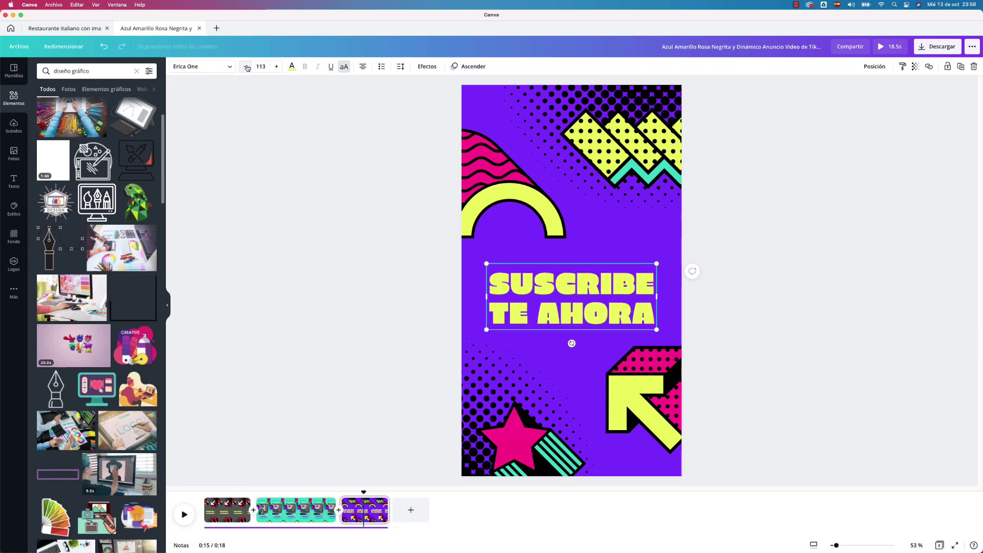
pyautogui.click(245, 67)
pyautogui.click(245, 67)
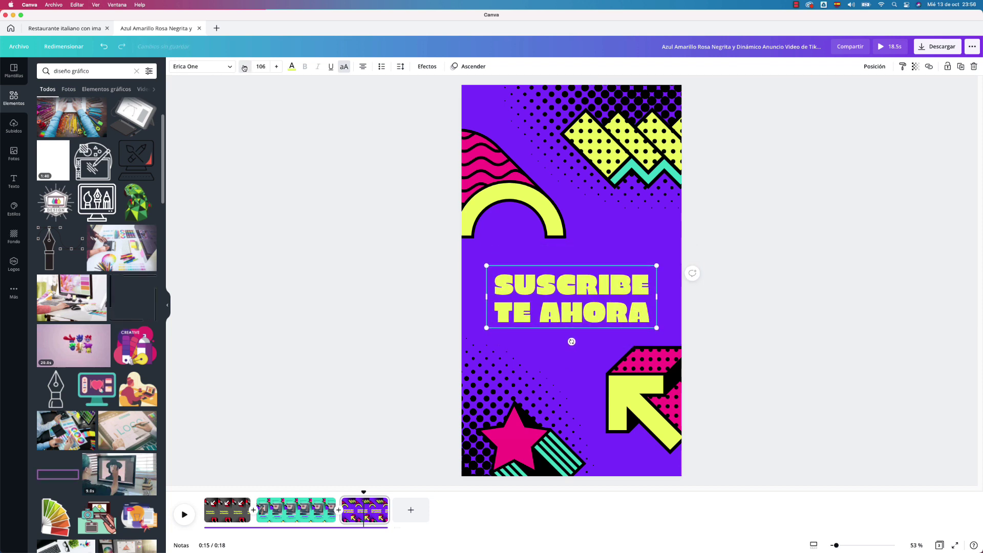
pyautogui.click(244, 67)
pyautogui.click(244, 67)
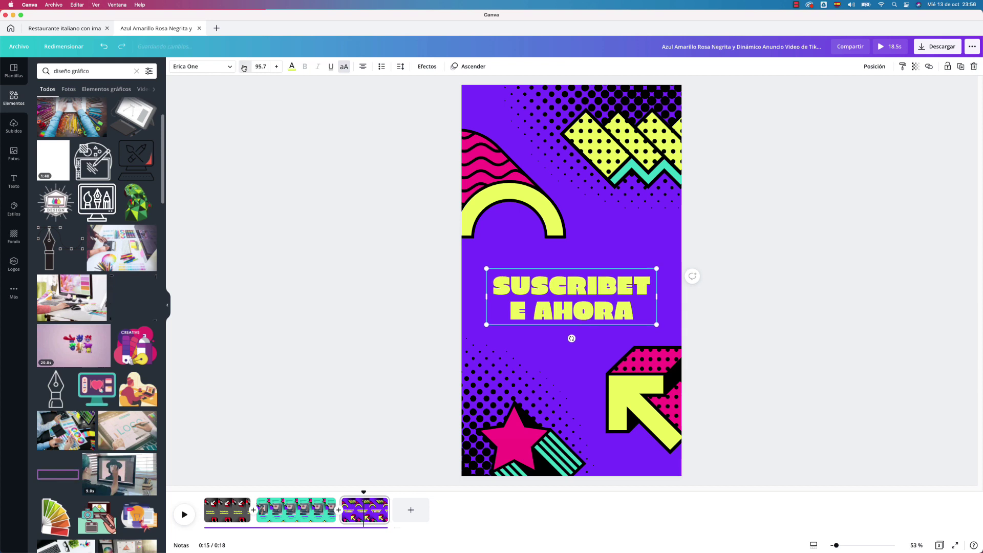
pyautogui.click(289, 357)
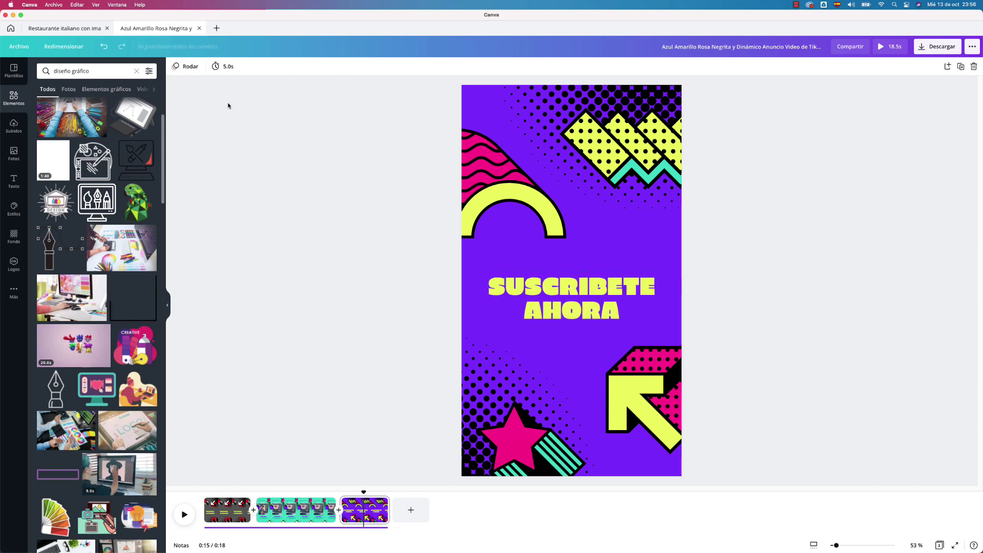
# Set page 3's duration to 15.0s and page 1's duration to 10.0s
pyautogui.click(227, 68)
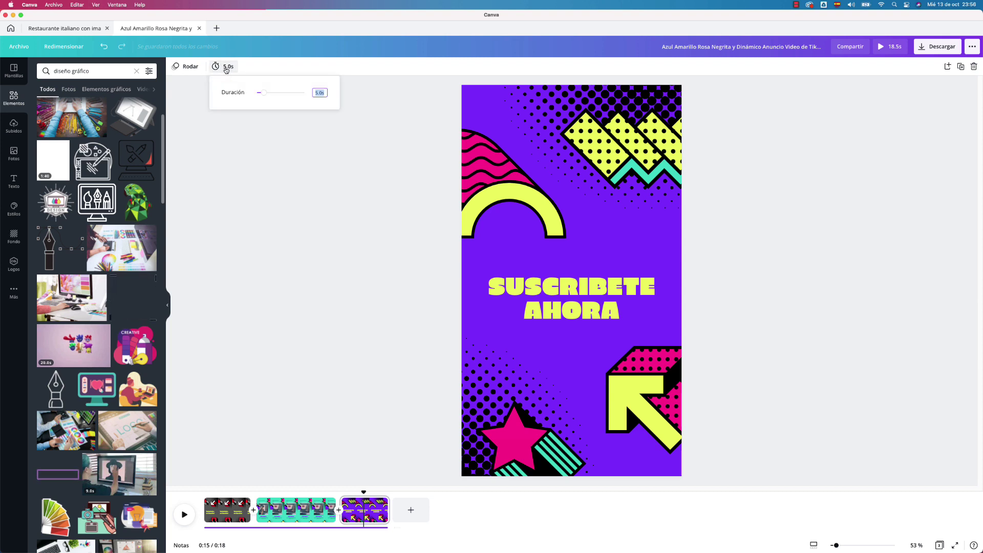
pyautogui.moveTo(262, 93); pyautogui.dragTo(279, 95)
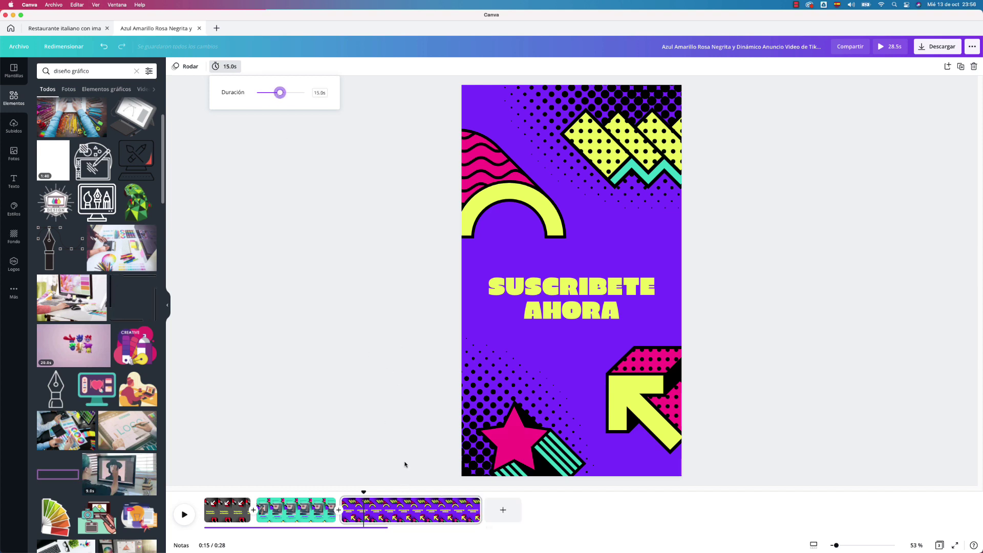
pyautogui.click(240, 515)
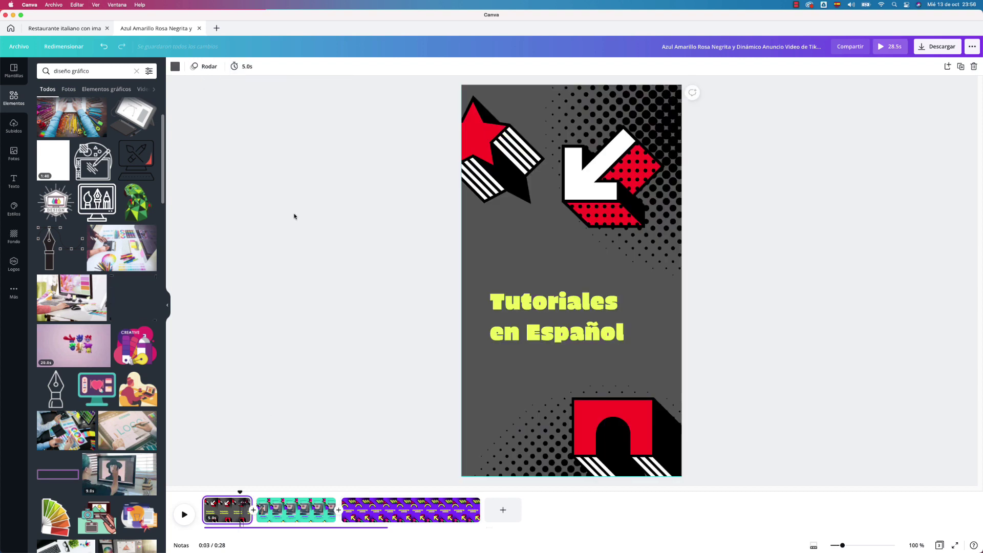
pyautogui.click(241, 66)
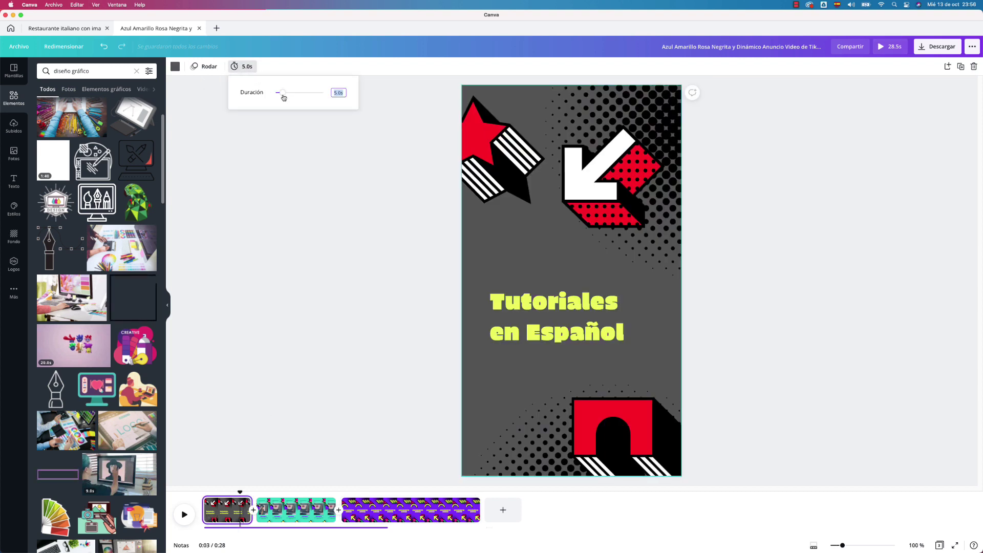
pyautogui.moveTo(284, 97)
pyautogui.mouseDown()
pyautogui.moveTo(329, 94)
pyautogui.moveTo(290, 97)
pyautogui.mouseUp()
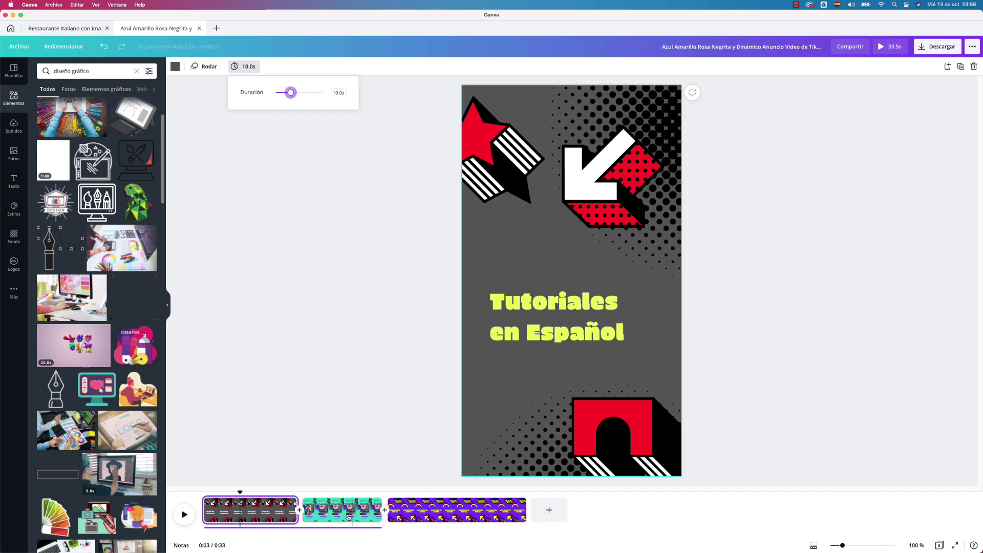
pyautogui.click(348, 513)
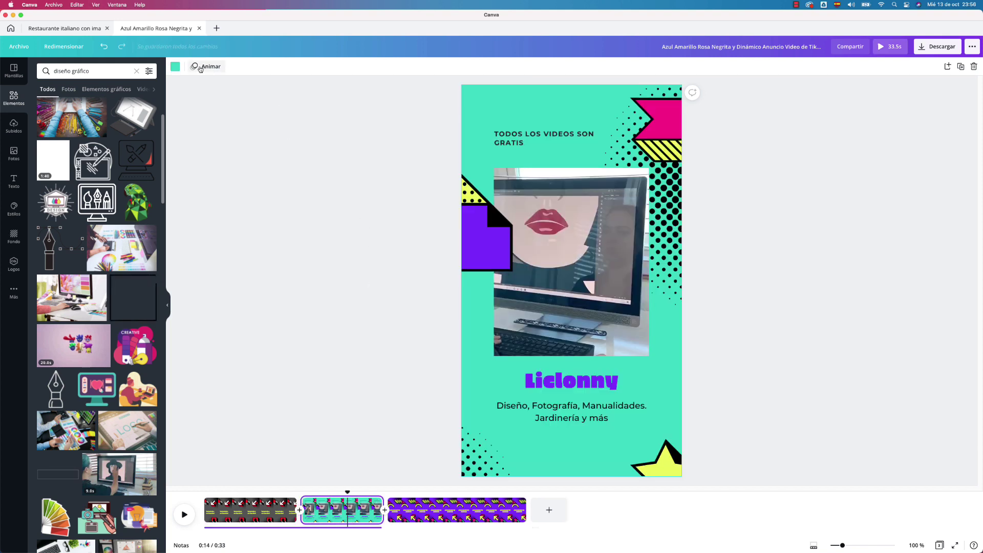
# Scrub through pages 2 and 3, then play a preview of the full 33.5s reel
pyautogui.click(324, 519)
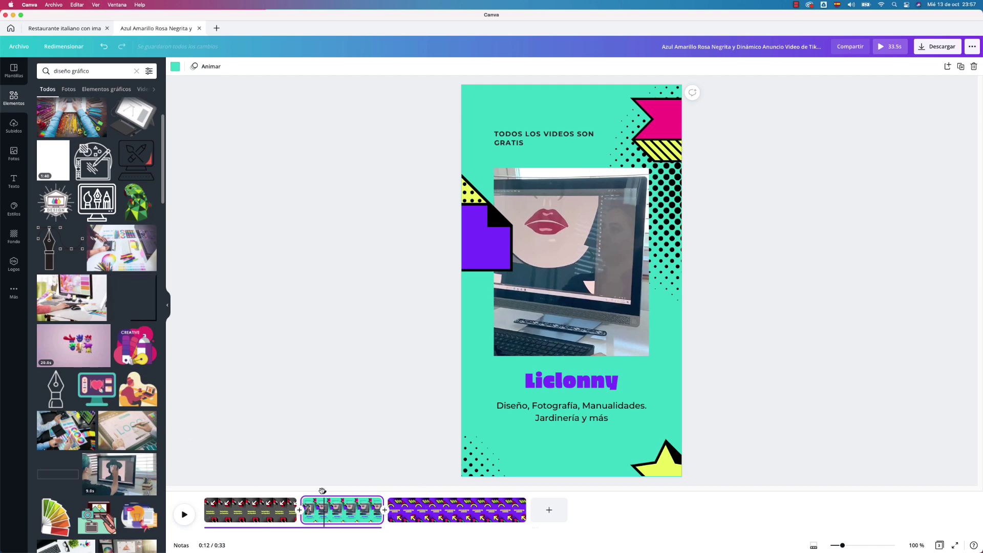
pyautogui.moveTo(324, 493)
pyautogui.mouseDown()
pyautogui.moveTo(462, 481)
pyautogui.moveTo(181, 498)
pyautogui.moveTo(354, 487)
pyautogui.mouseUp()
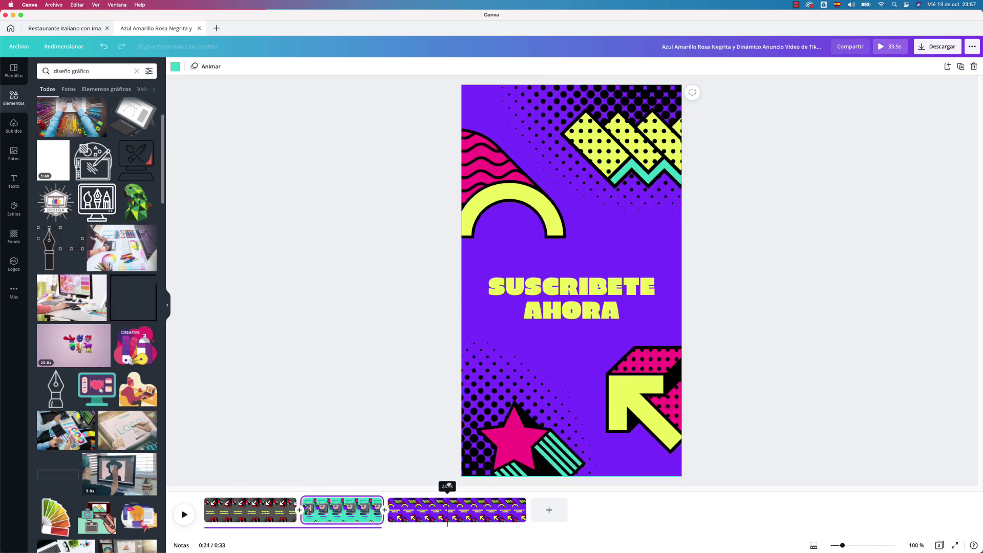
pyautogui.moveTo(354, 488); pyautogui.dragTo(508, 486)
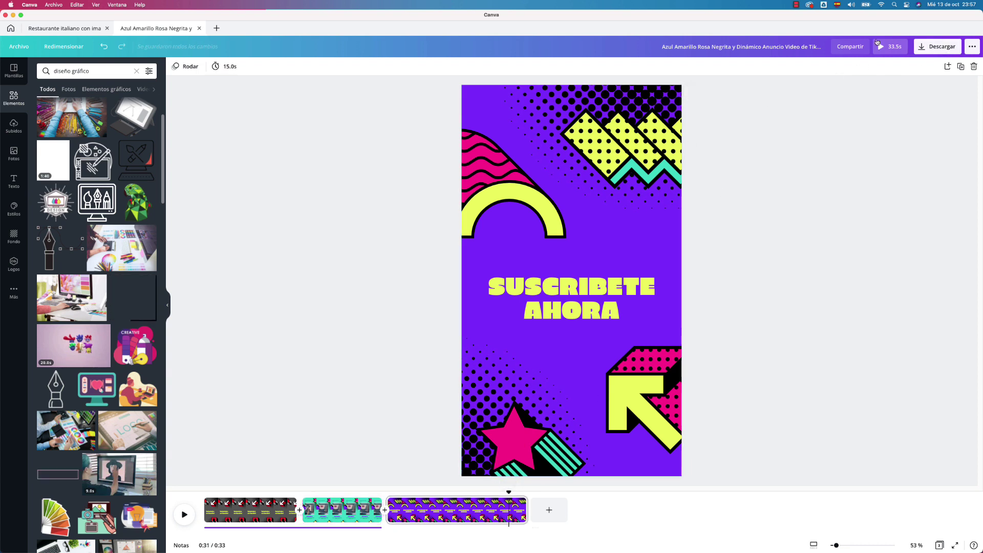
pyautogui.click(900, 47)
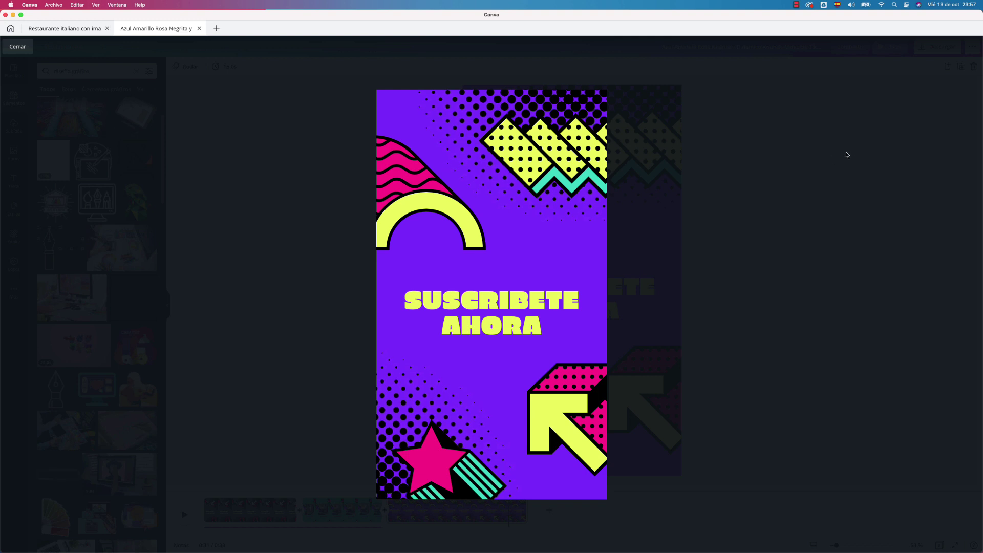
pyautogui.moveTo(13, 99)
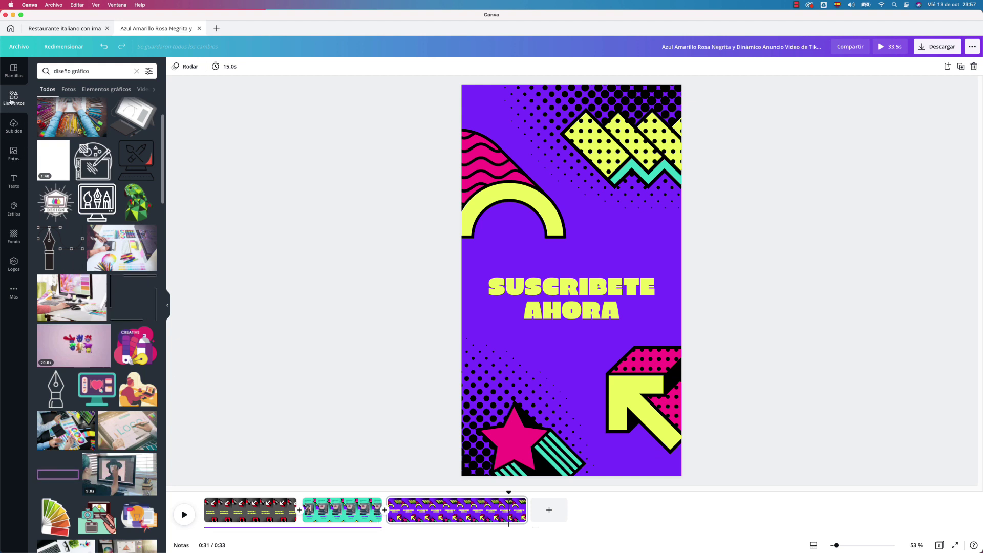
# Add a music track to the reel from the Audio library
pyautogui.click(11, 99)
pyautogui.click(14, 292)
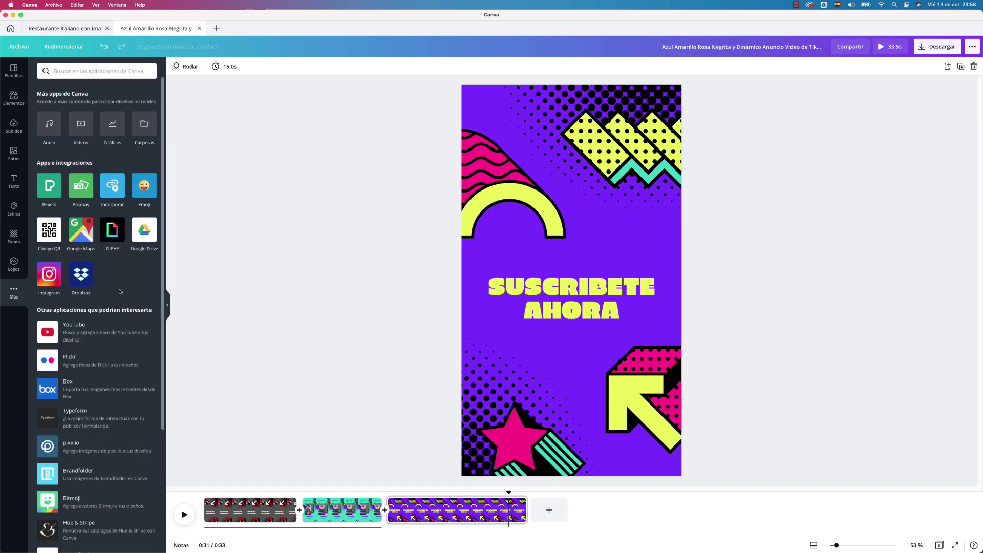
pyautogui.click(48, 125)
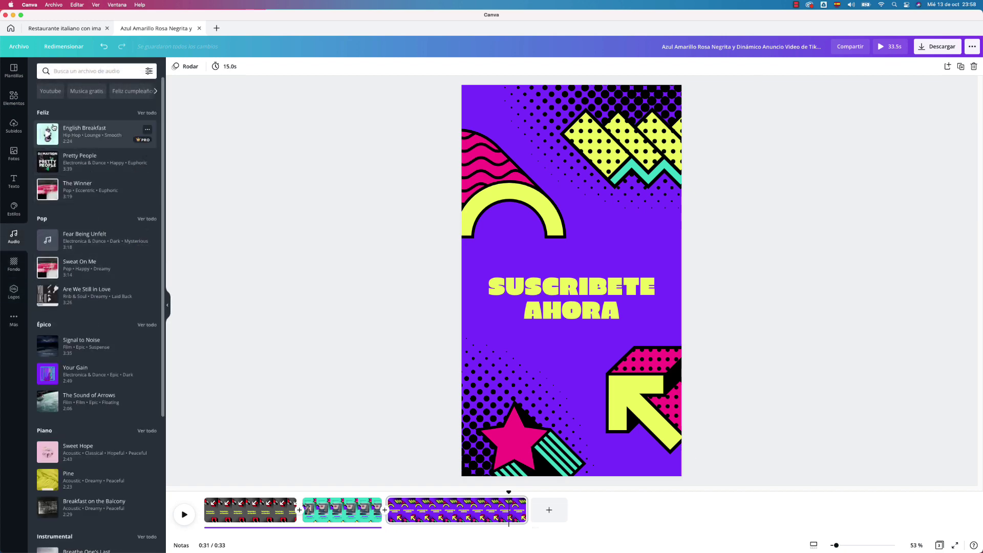
pyautogui.click(53, 126)
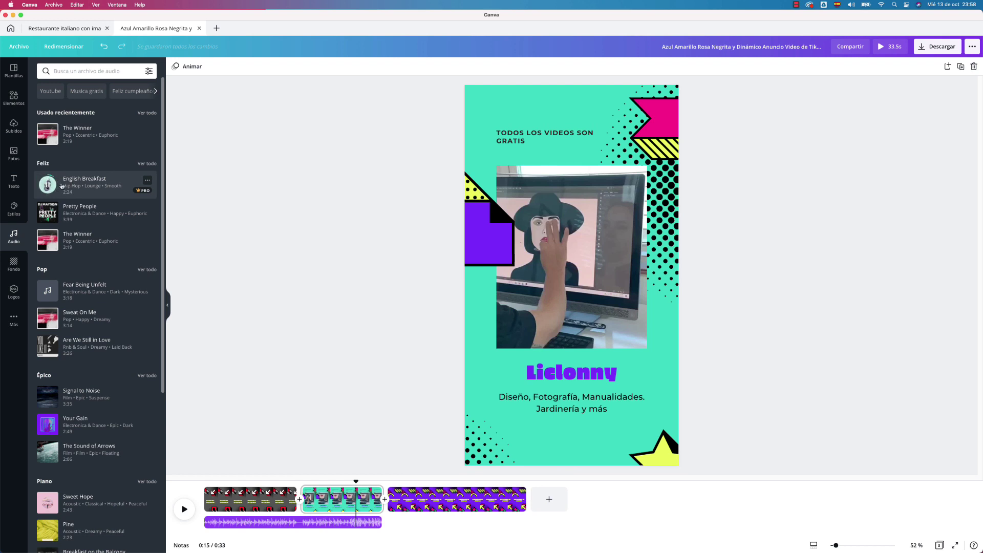
# Add English Breakfast as a second track starting at page 3, then play it back
pyautogui.moveTo(61, 186); pyautogui.dragTo(389, 542)
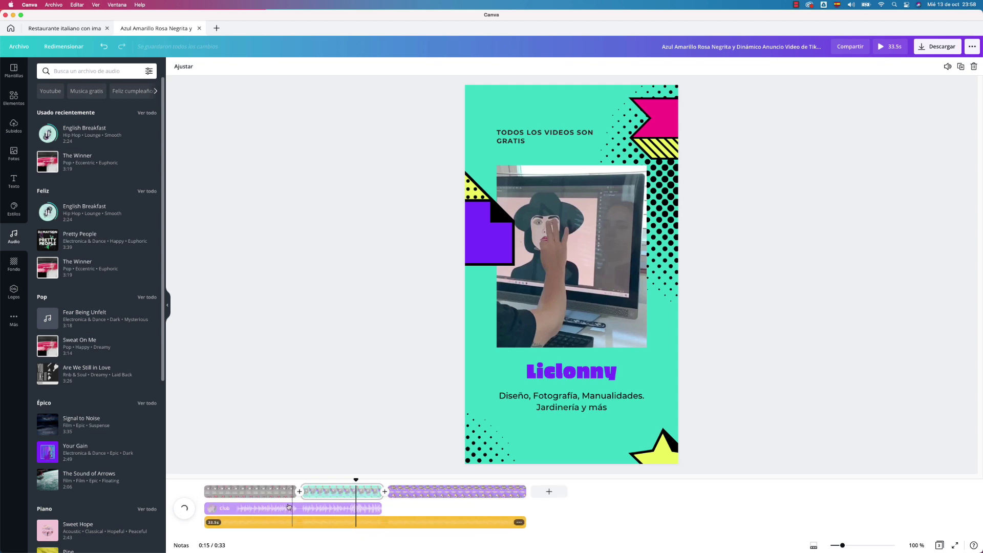
pyautogui.moveTo(307, 522)
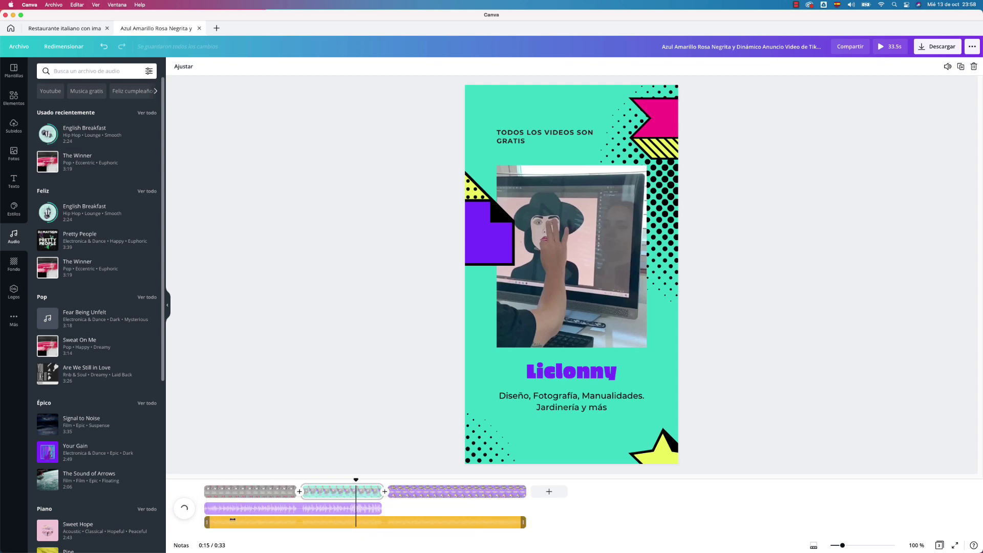
pyautogui.moveTo(233, 520); pyautogui.dragTo(388, 518)
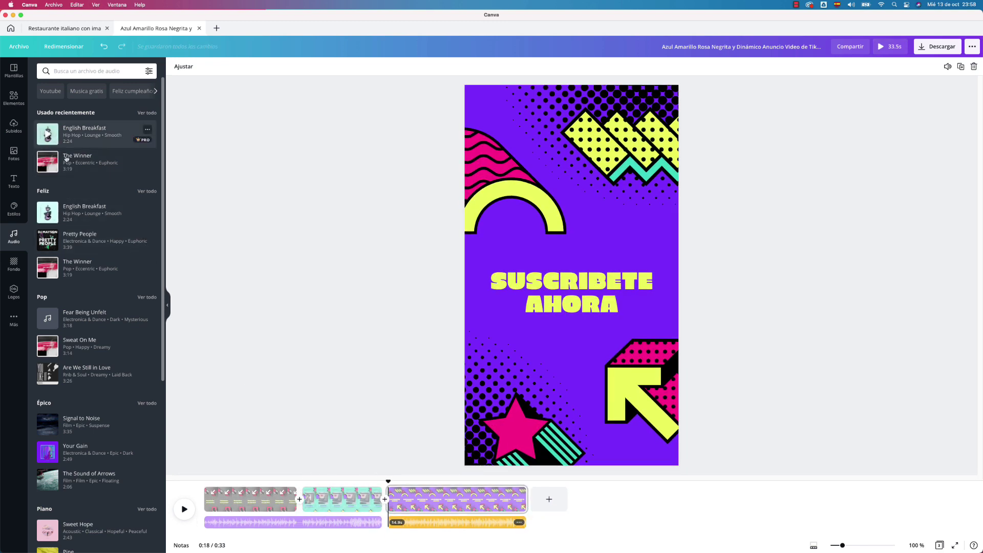
pyautogui.moveTo(388, 481); pyautogui.dragTo(358, 480)
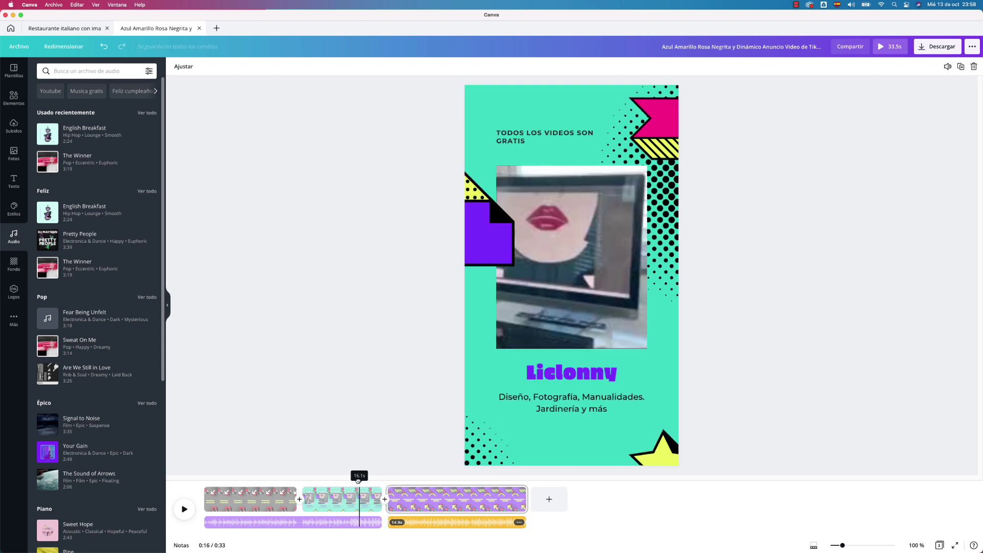
pyautogui.click(185, 509)
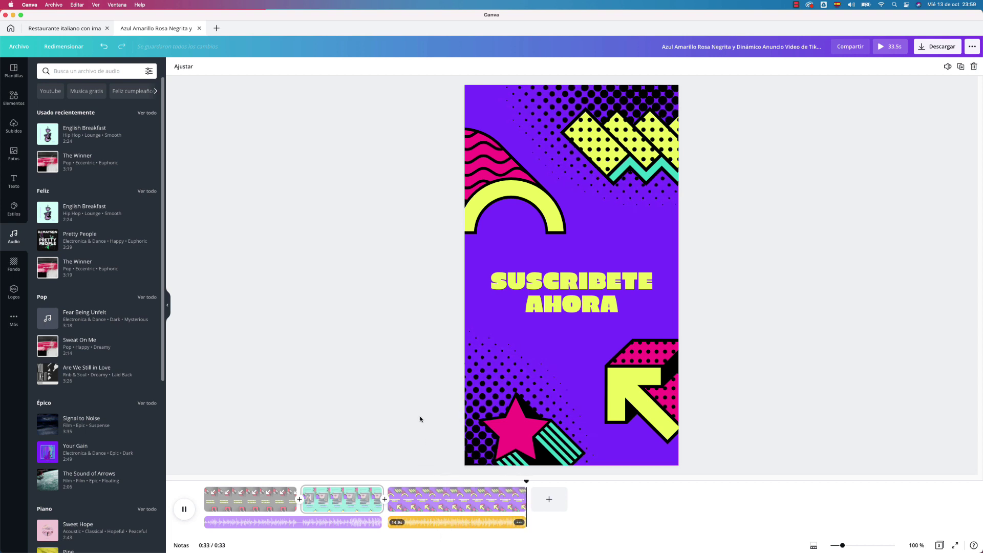
# Download the reel as an MP4 named reel.mp4 in Descargas
pyautogui.click(937, 46)
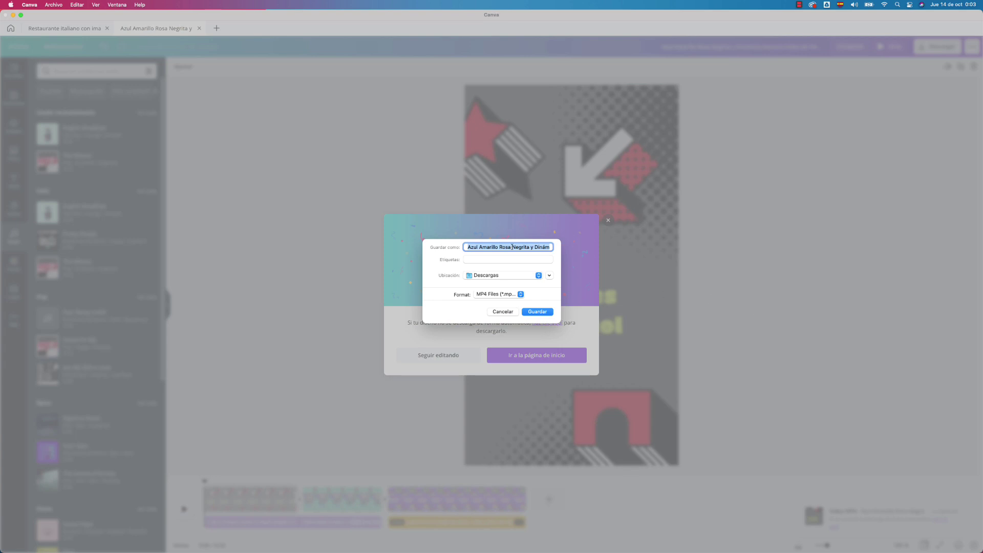
pyautogui.write('reel.mp4')
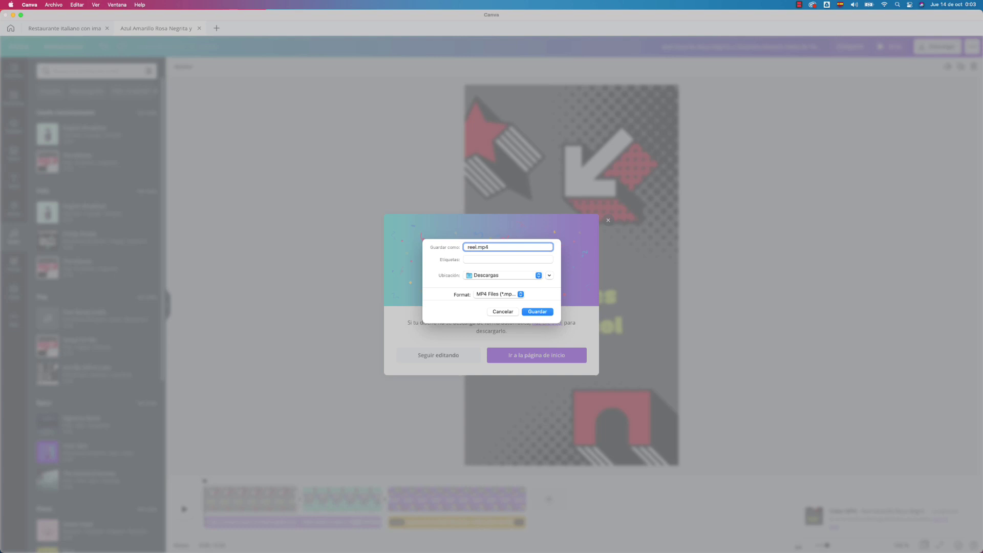
pyautogui.click(528, 312)
pyautogui.click(267, 178)
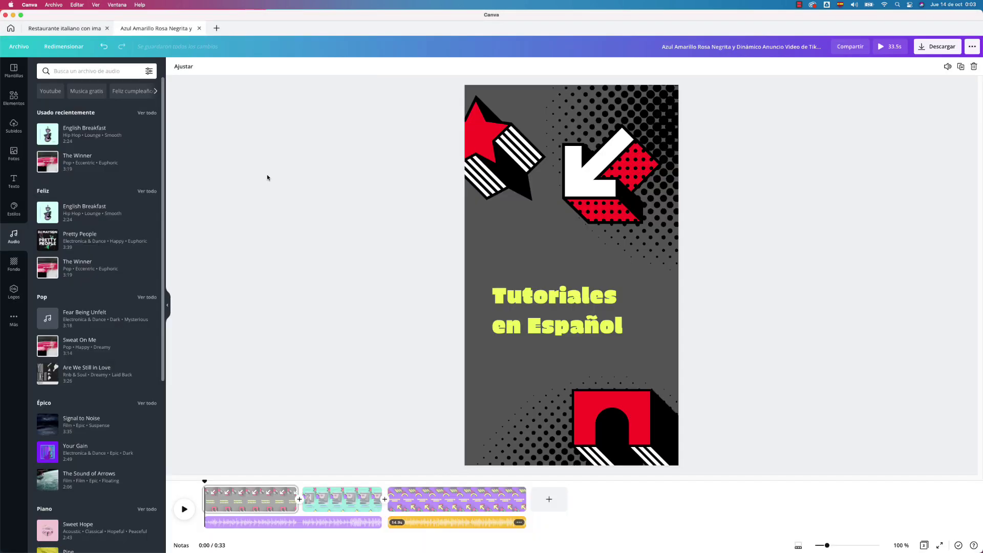